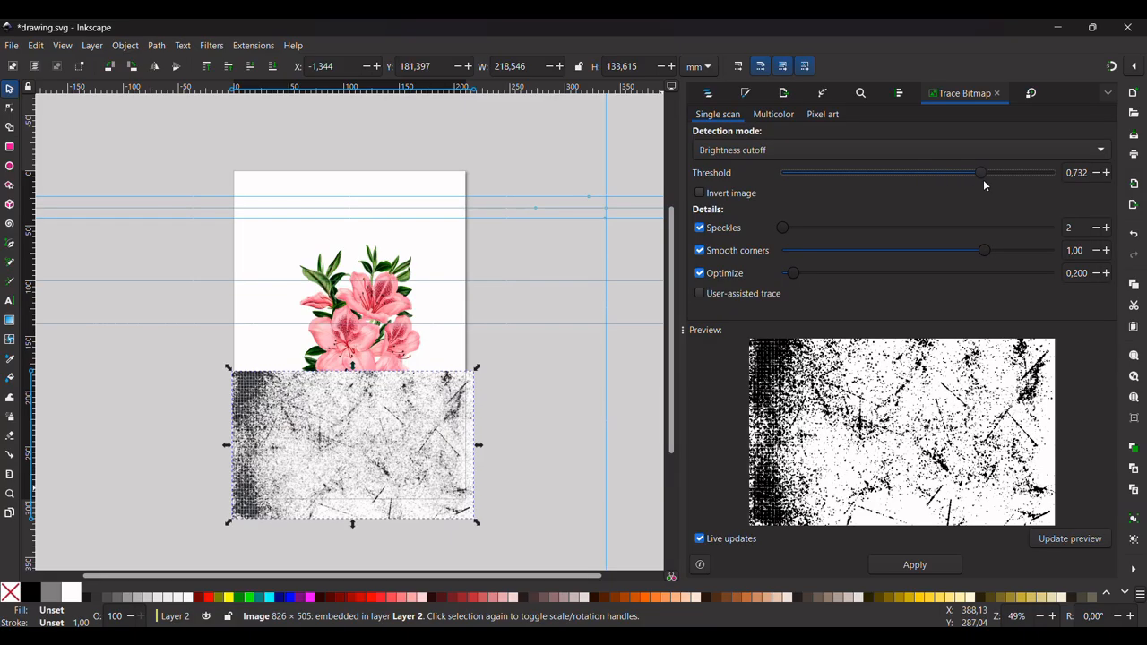
Toggle the Invert image option for the grunge texture trace, then adjust its Speckles and Smooth corners amounts.
left_click(729, 195)
left_click(730, 195)
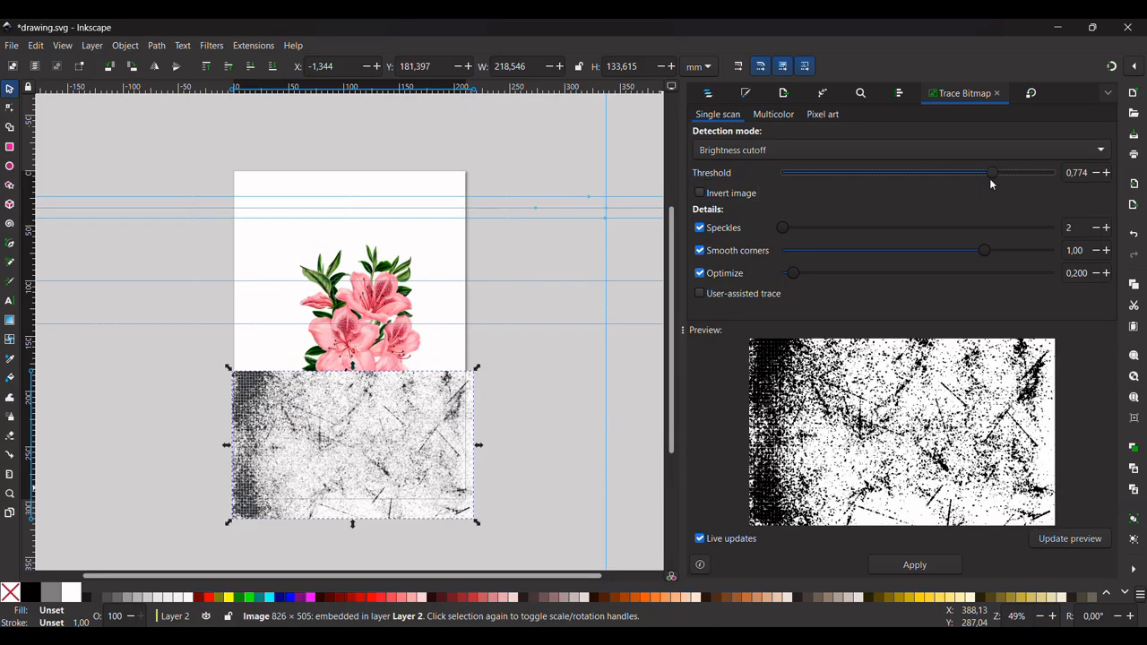
left_click_drag(782, 228, 837, 228)
mouse_move(984, 251)
left_mouse_down()
mouse_move(1031, 252)
mouse_move(964, 251)
left_mouse_up()
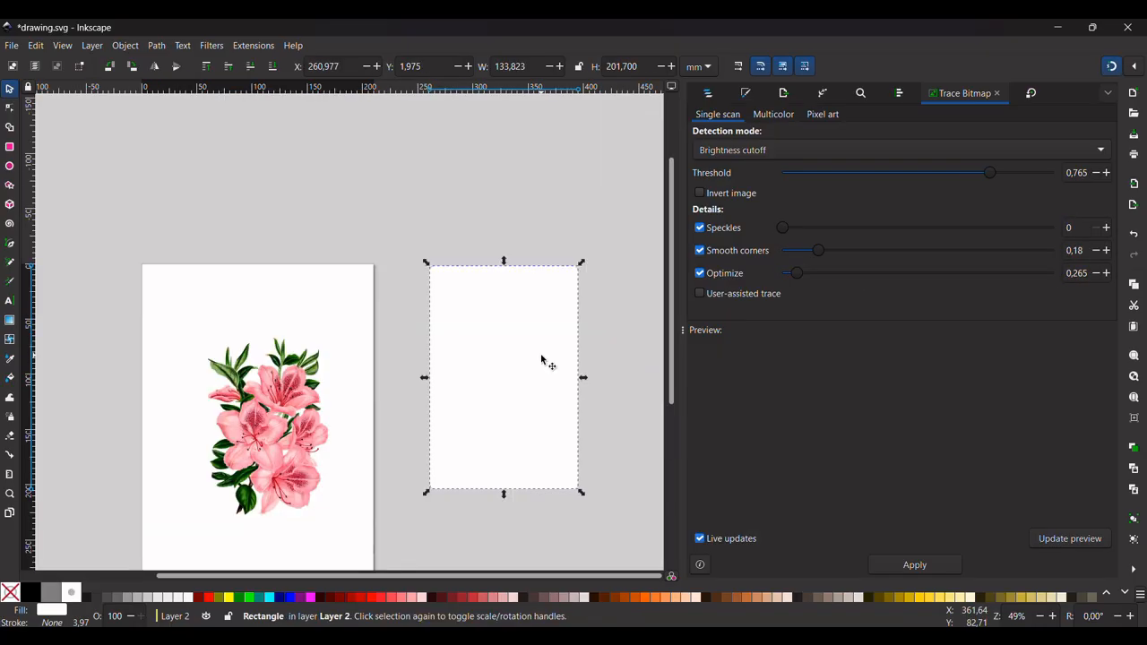
Lower the white rectangle behind the black grunge trace, undo the accidental move, and deselect everything.
left_click_drag(541, 356, 541, 355)
left_click(272, 67)
scroll(517, 417, "up", 2)
left_click_drag(517, 417, 517, 424)
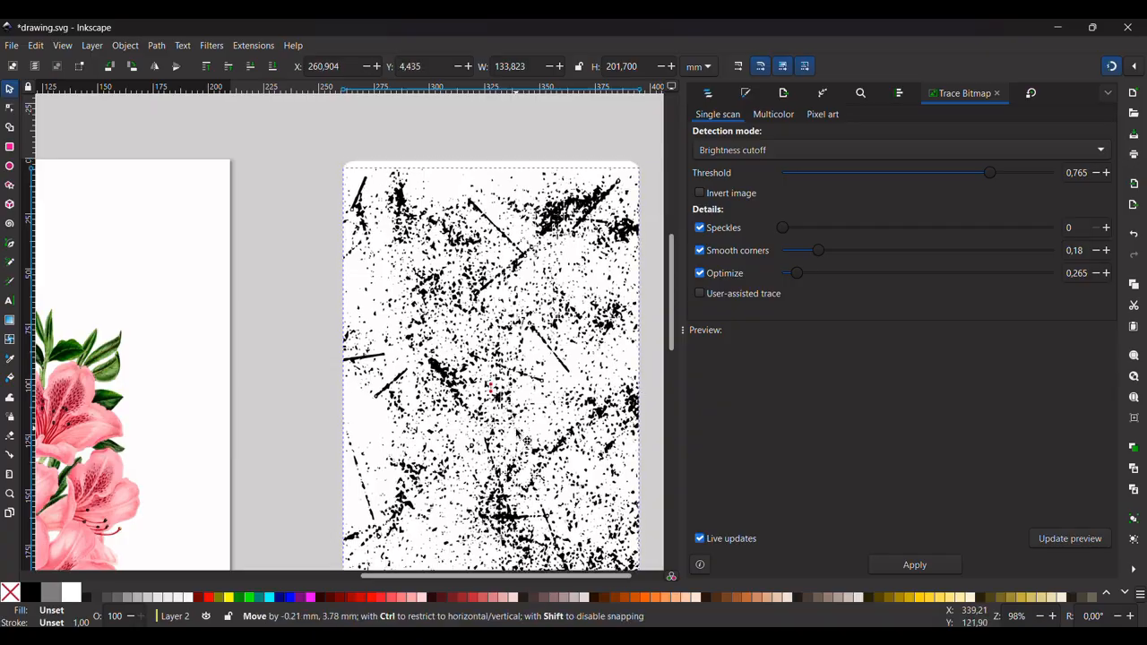
key("ctrl+z")
scroll(518, 423, "down", 3)
left_click(529, 515)
scroll(529, 516, "up", 2)
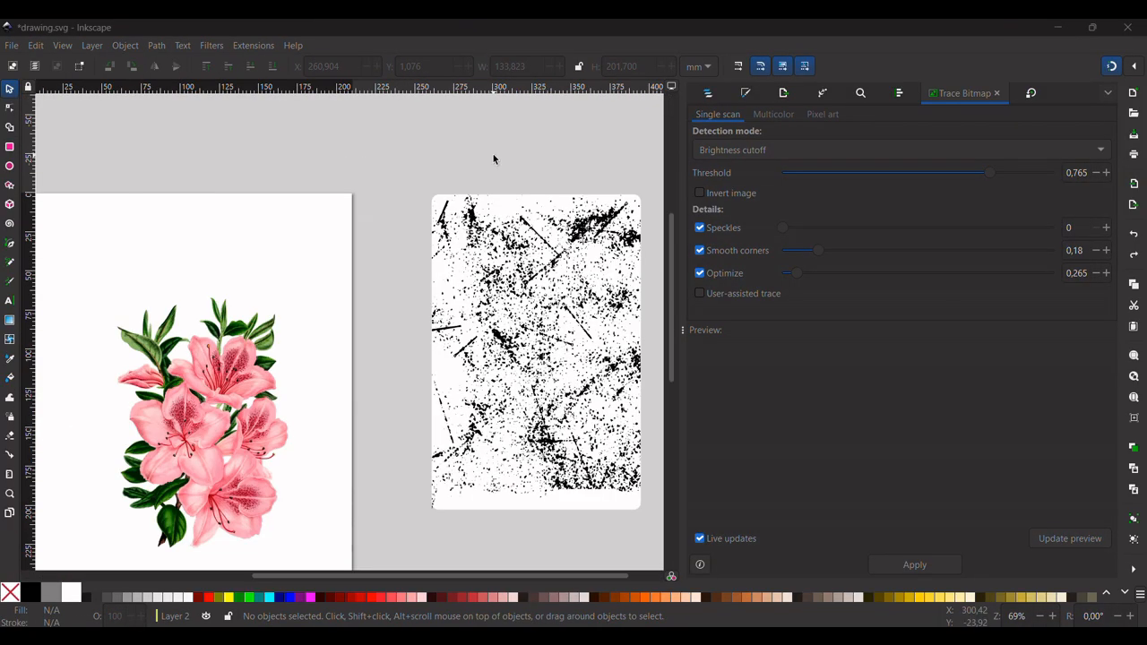
scroll(448, 184, "up", 4)
left_click(428, 138)
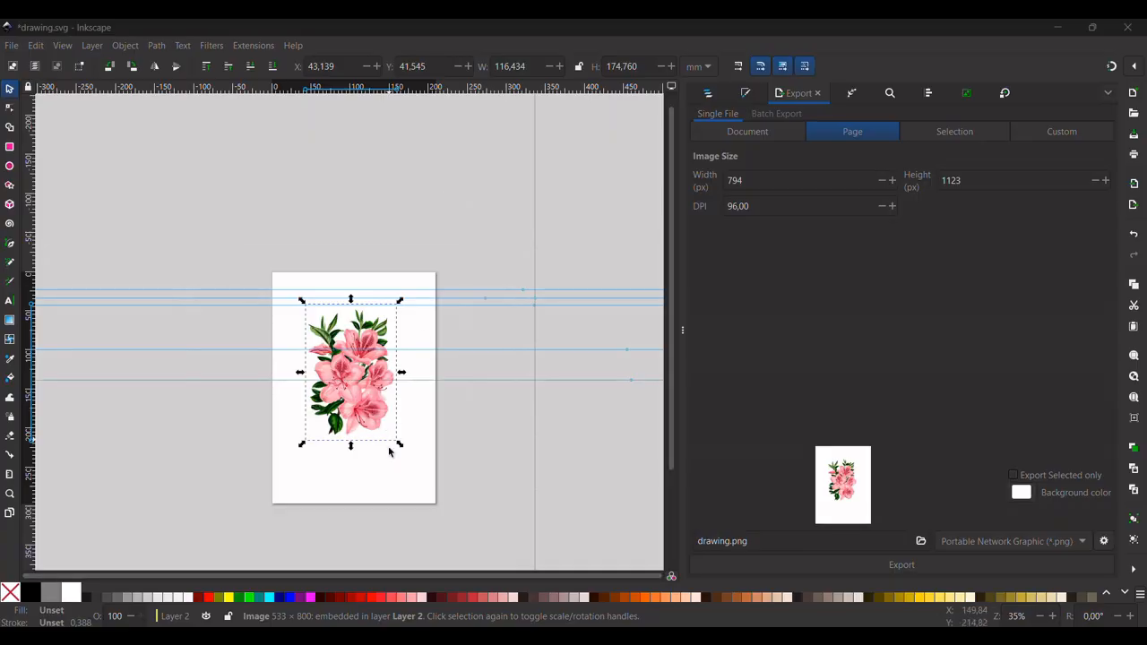
Shift the flower image slightly down on the page and place the grunge texture image across the page's lower part.
left_click_drag(334, 419, 366, 415)
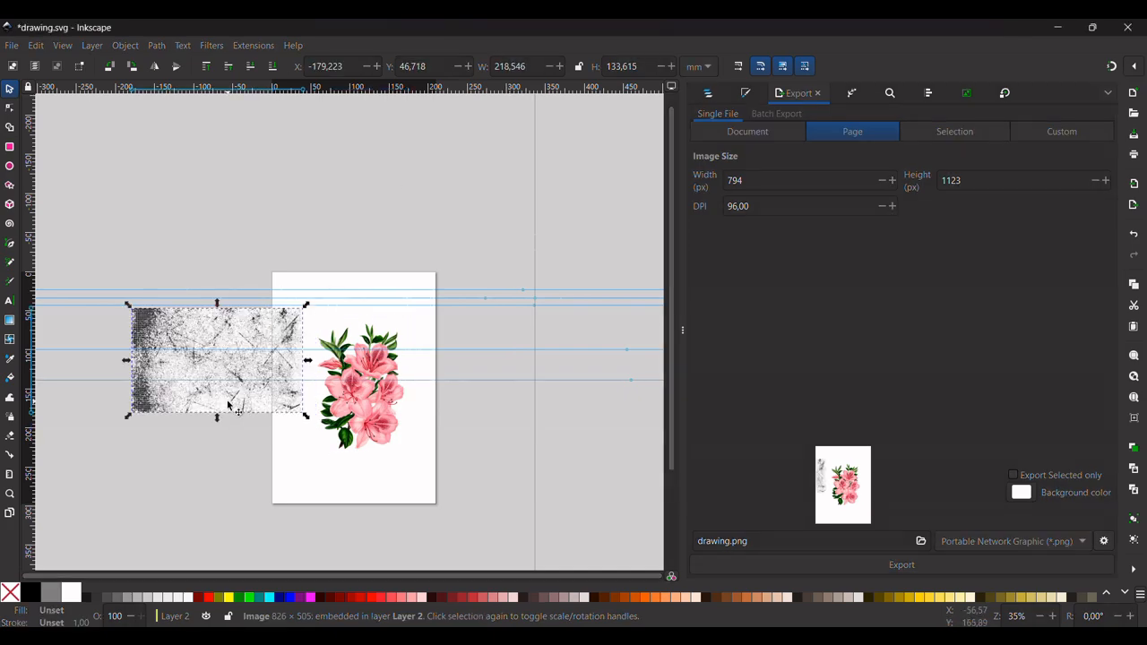
left_click_drag(229, 403, 207, 436)
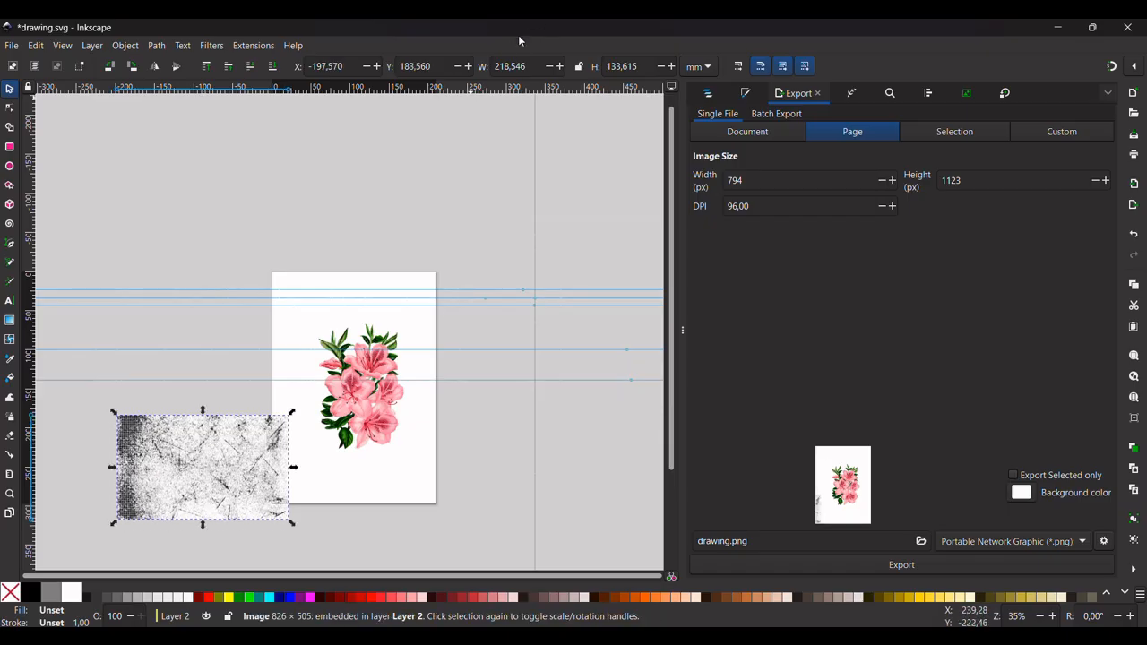
key("plus")
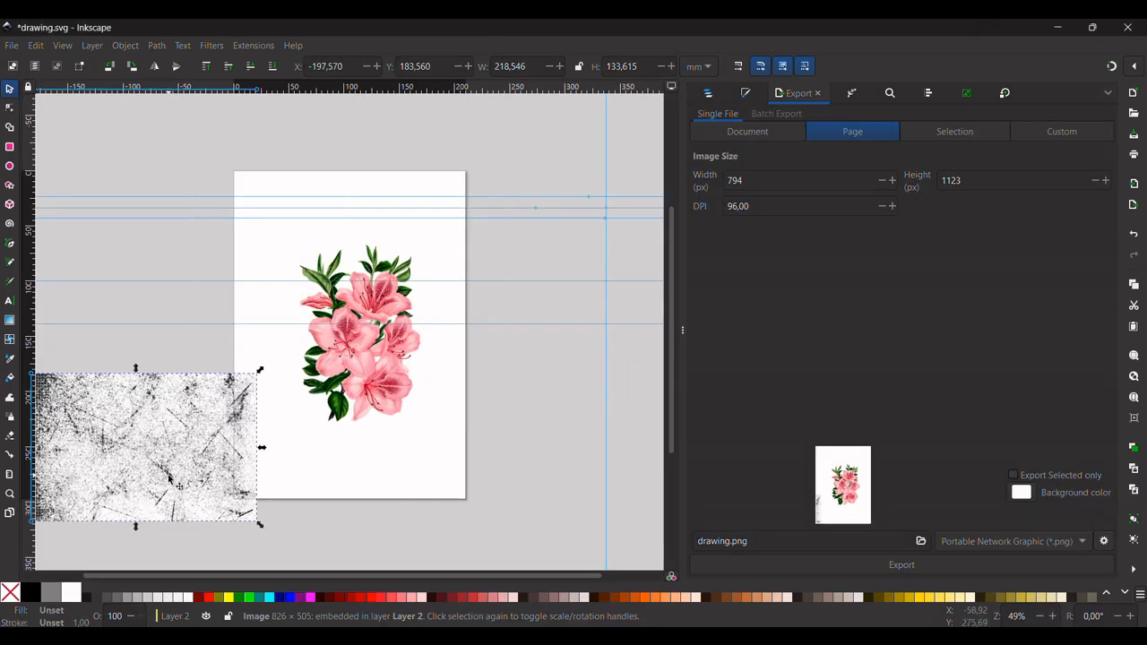
left_click_drag(169, 479, 420, 449)
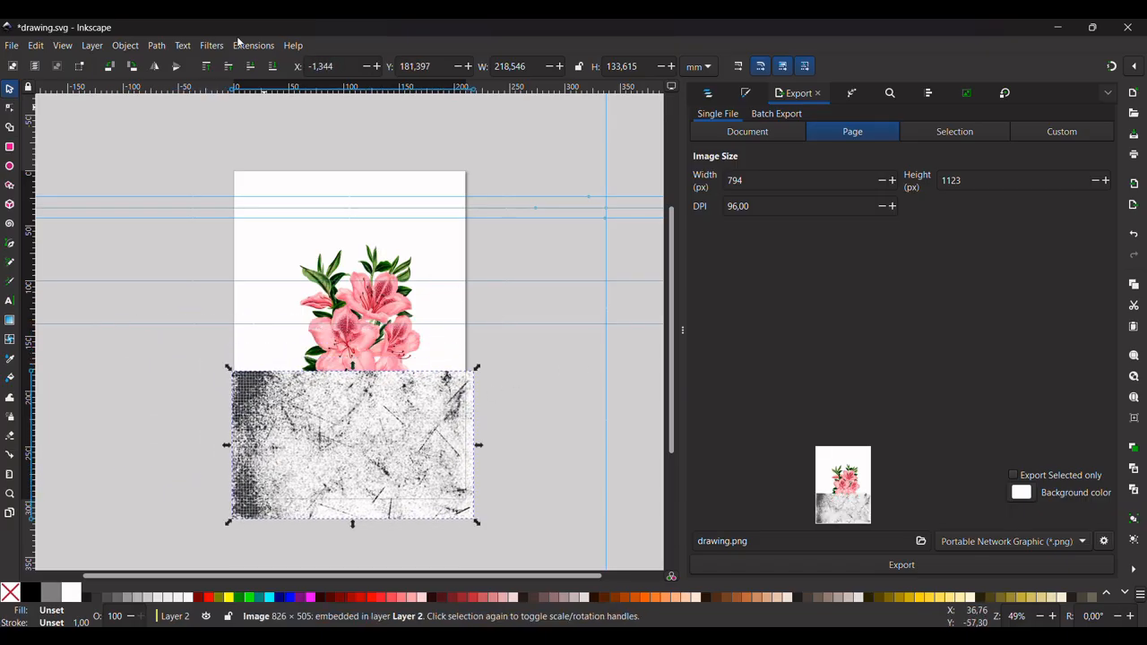
Open Trace Bitmap for the selected grunge texture image.
left_click(157, 45)
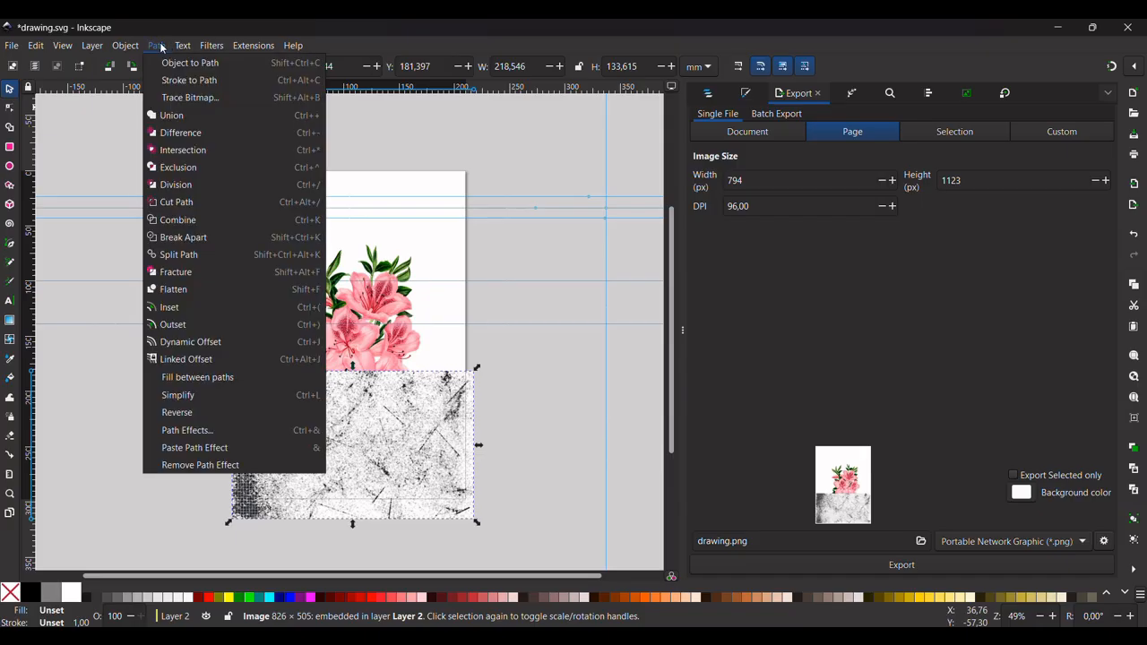
left_click(189, 98)
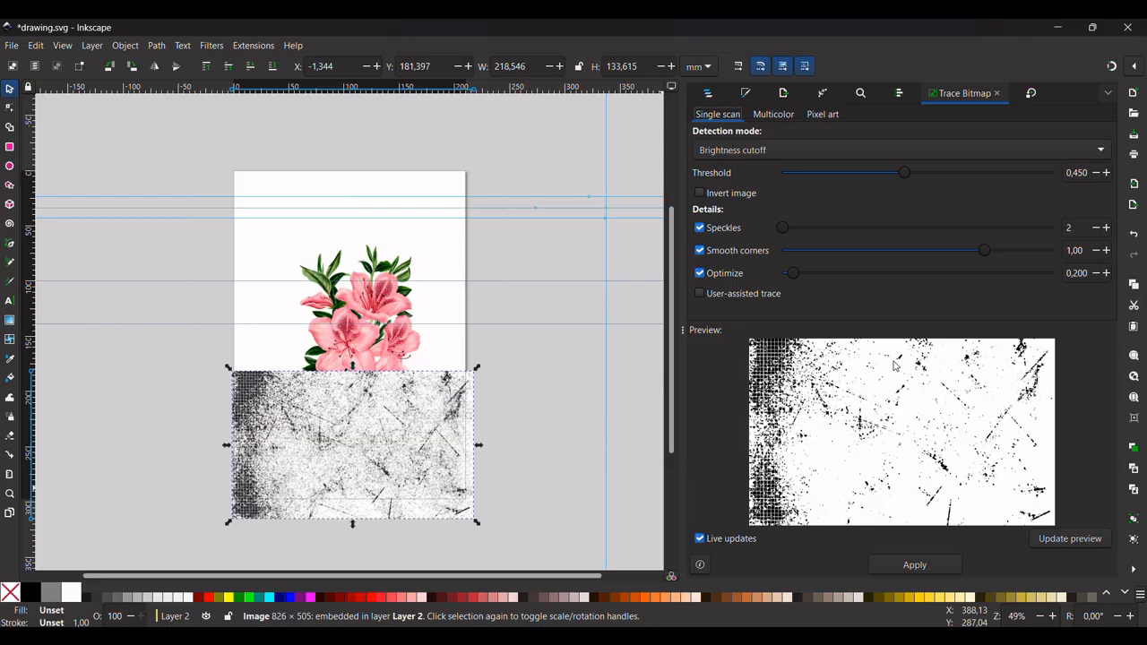
Preview the Edge detection, Color quantization, Autotrace and Centerline tracing modes on the texture, then return to Brightness cutoff.
left_click(892, 150)
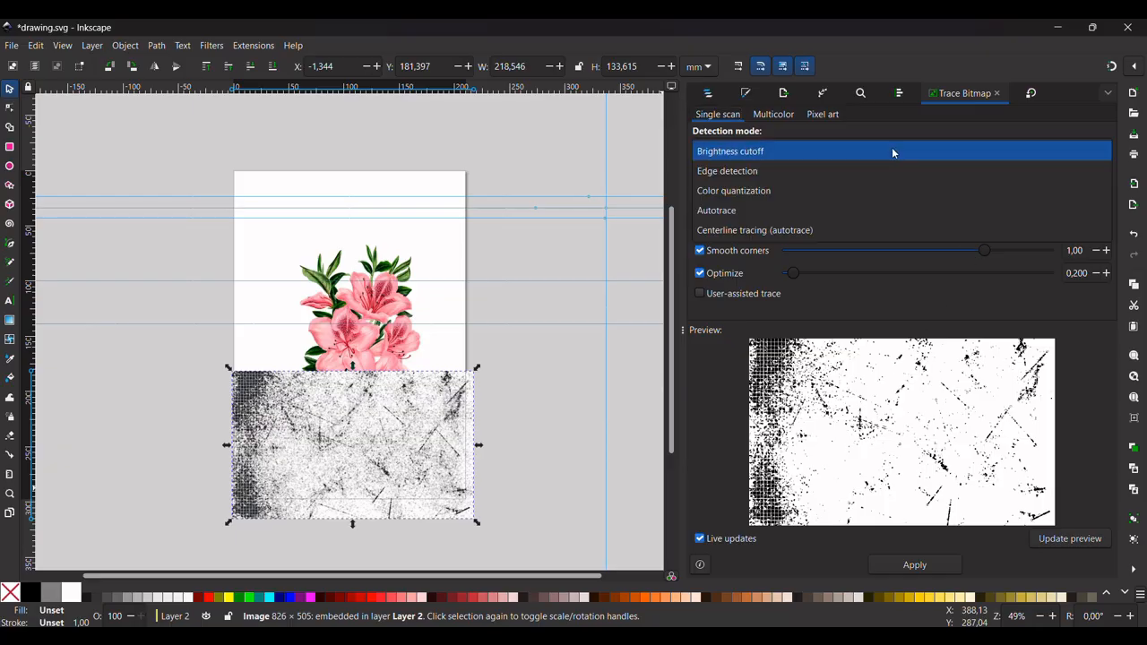
left_click(801, 171)
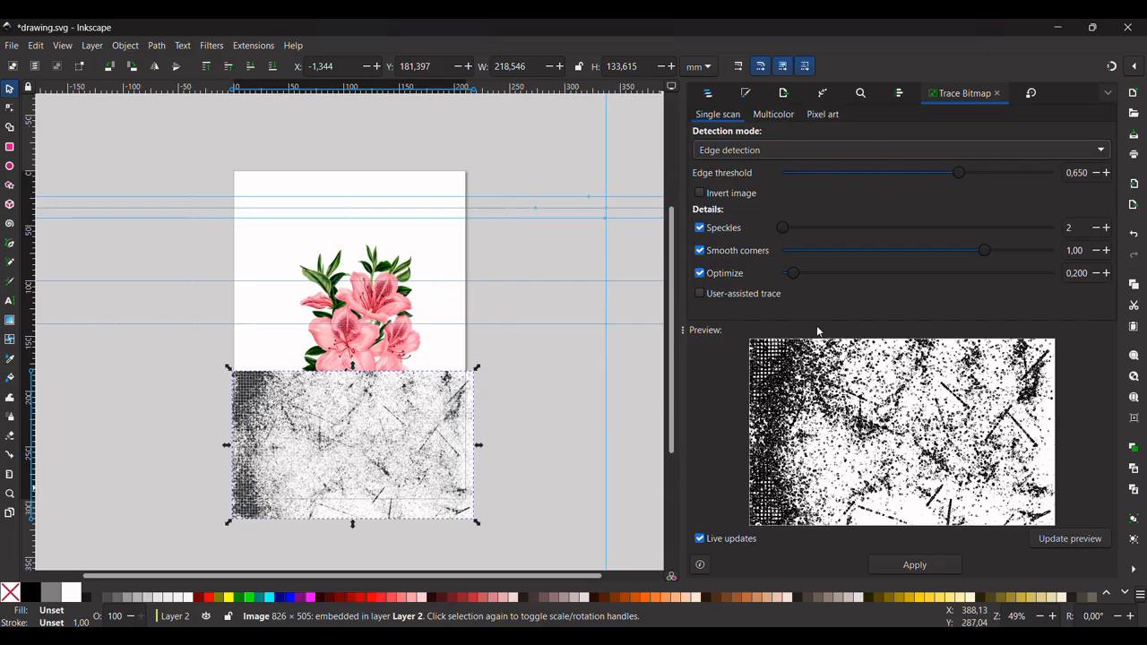
left_click(824, 153)
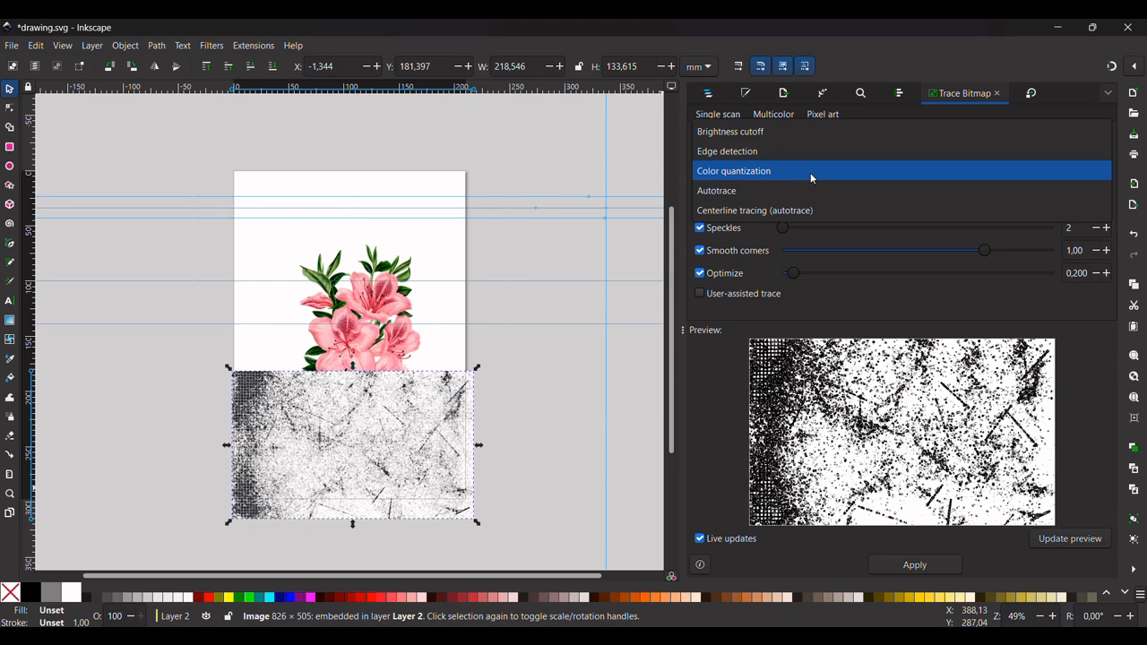
left_click(810, 172)
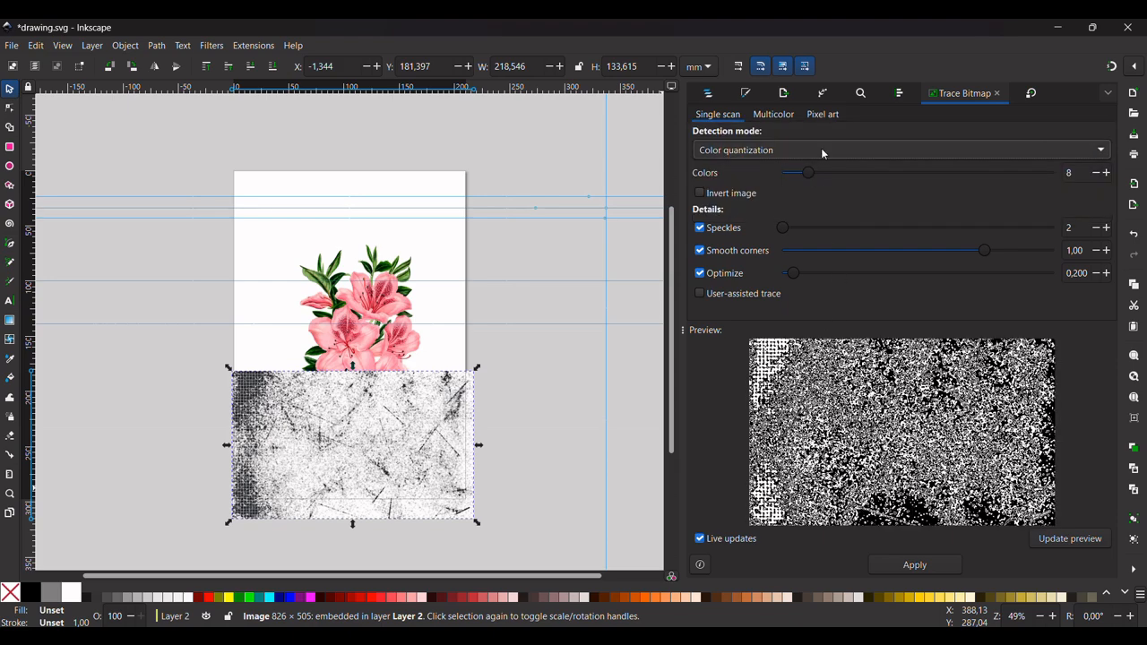
left_click(821, 149)
left_click(810, 171)
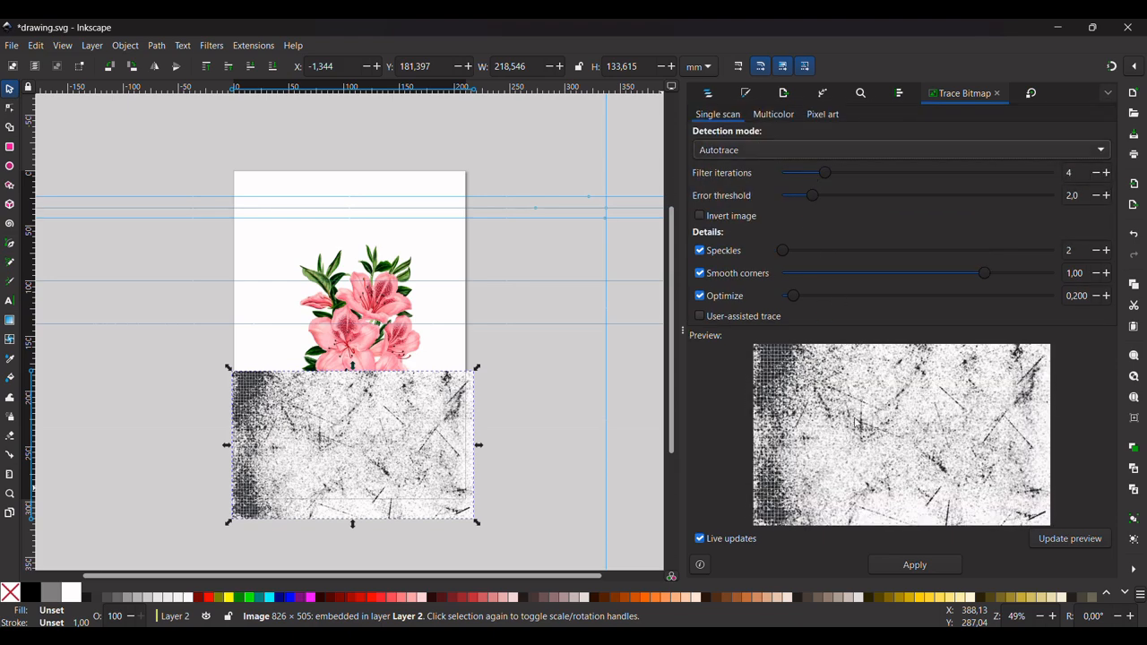
left_click(827, 145)
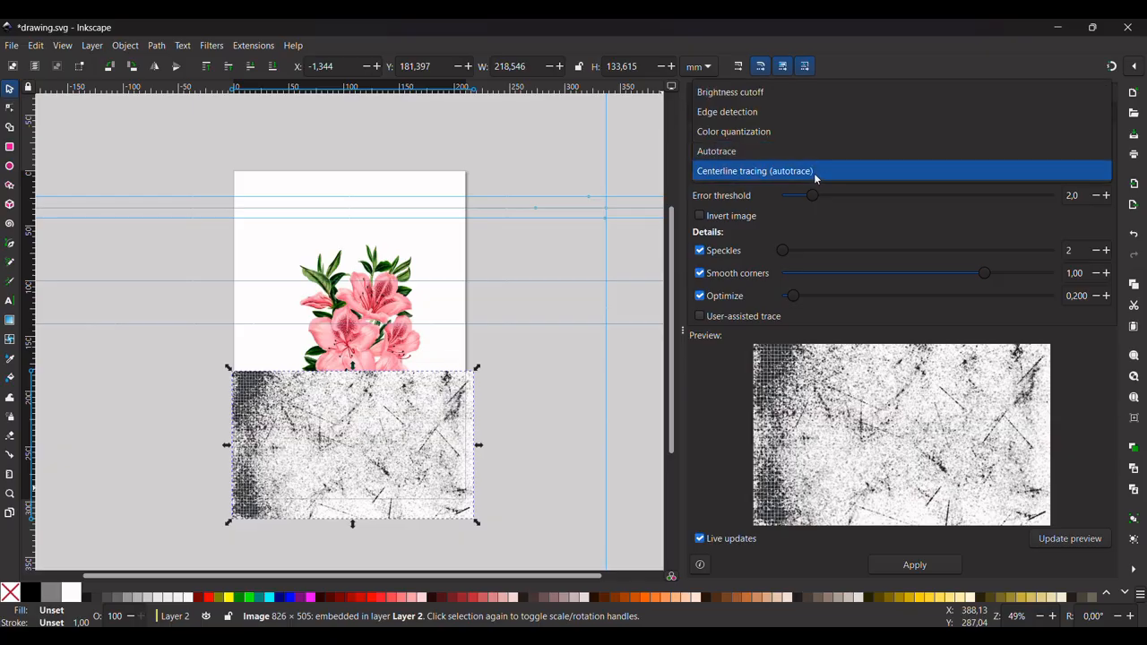
left_click(812, 174)
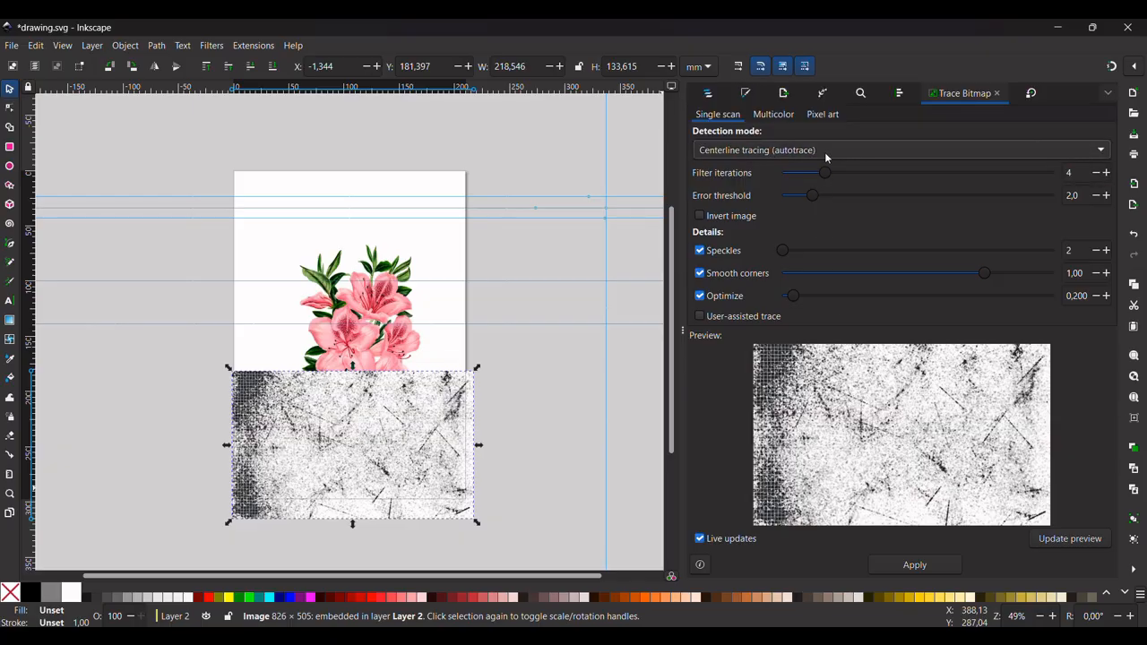
left_click(825, 154)
left_click(802, 71)
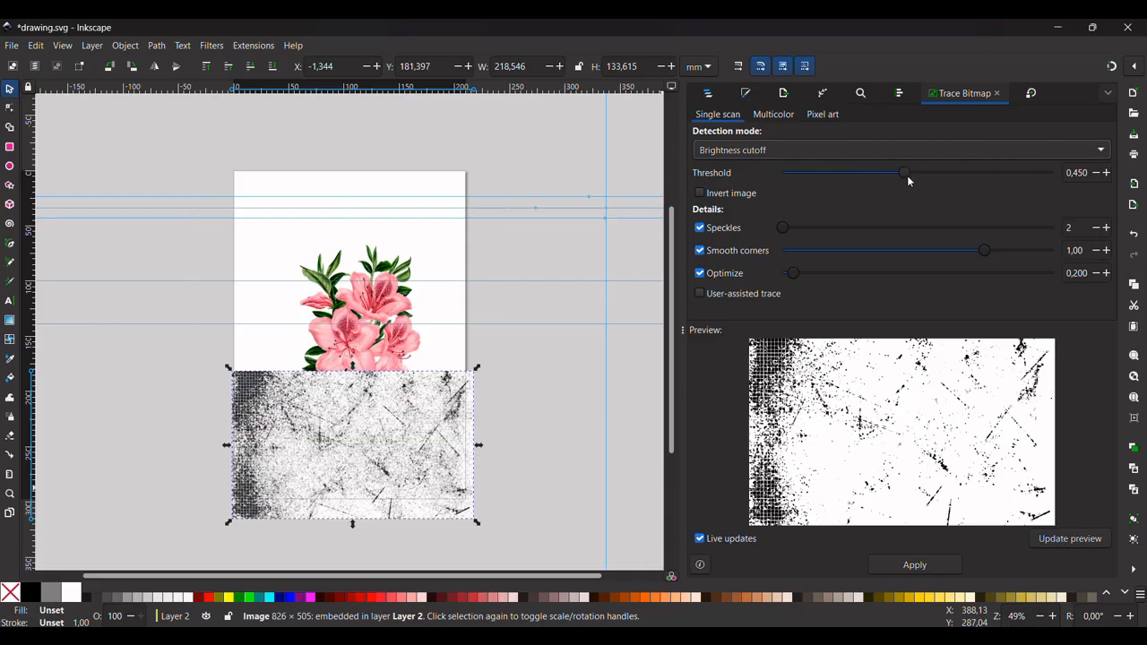
Set the Brightness cutoff threshold to about 0.697, briefly previewing the inverted trace.
mouse_move(905, 172)
left_mouse_down()
mouse_move(1065, 180)
mouse_move(793, 170)
mouse_move(988, 180)
left_mouse_up()
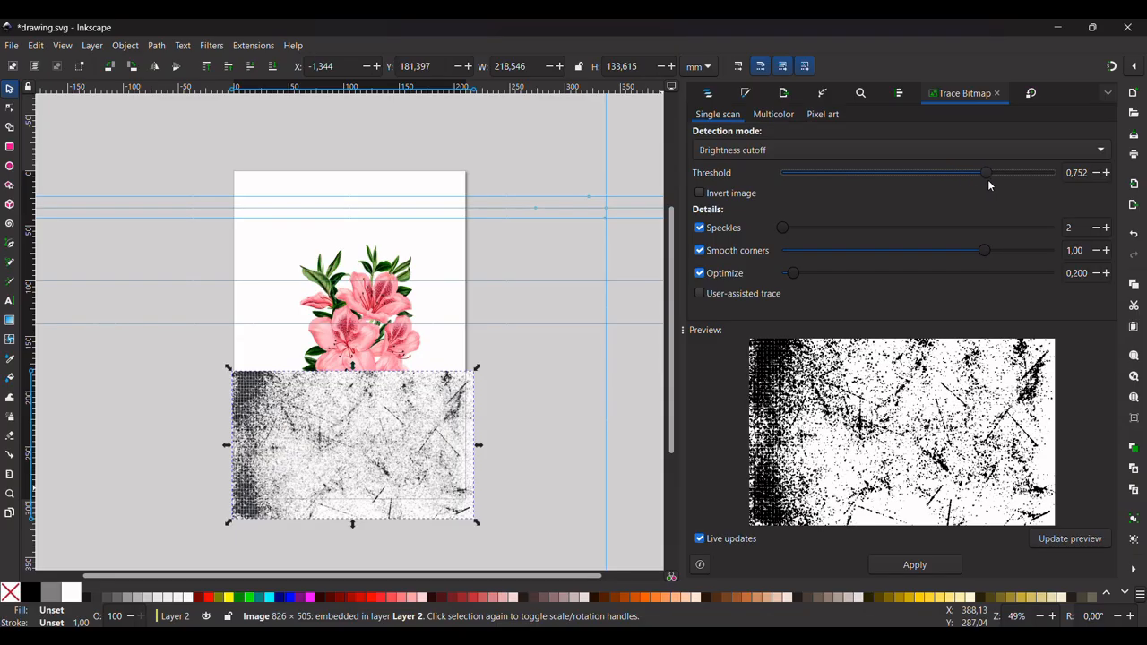
left_click(729, 193)
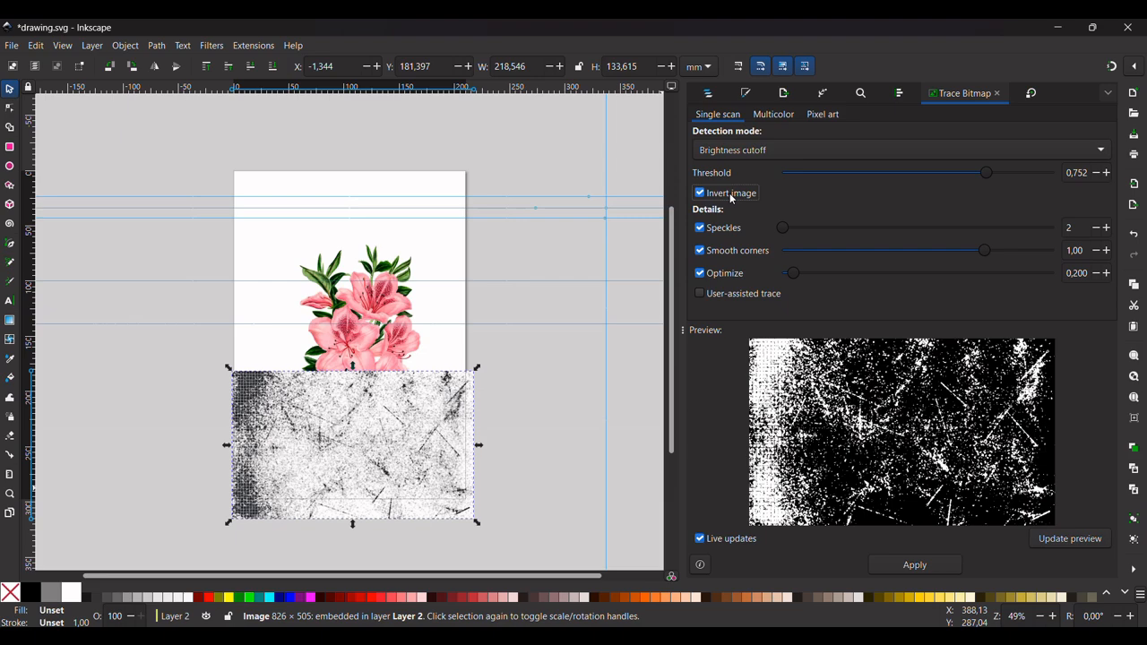
left_click(731, 196)
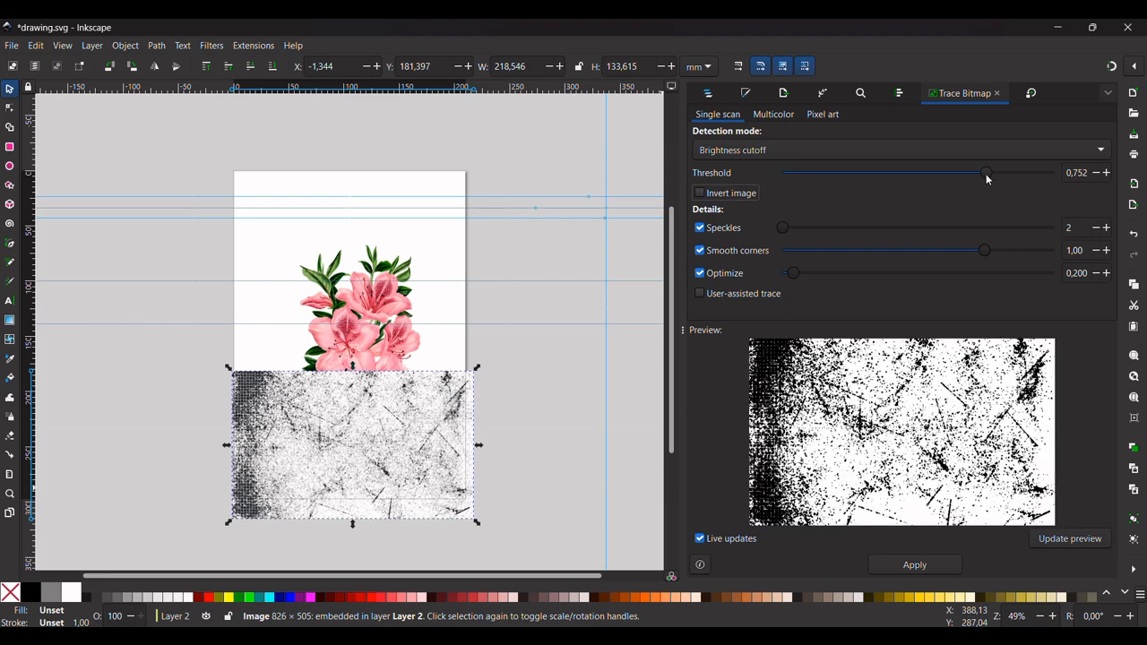
mouse_move(986, 174)
left_mouse_down()
mouse_move(1019, 177)
mouse_move(952, 174)
mouse_move(972, 181)
left_mouse_up()
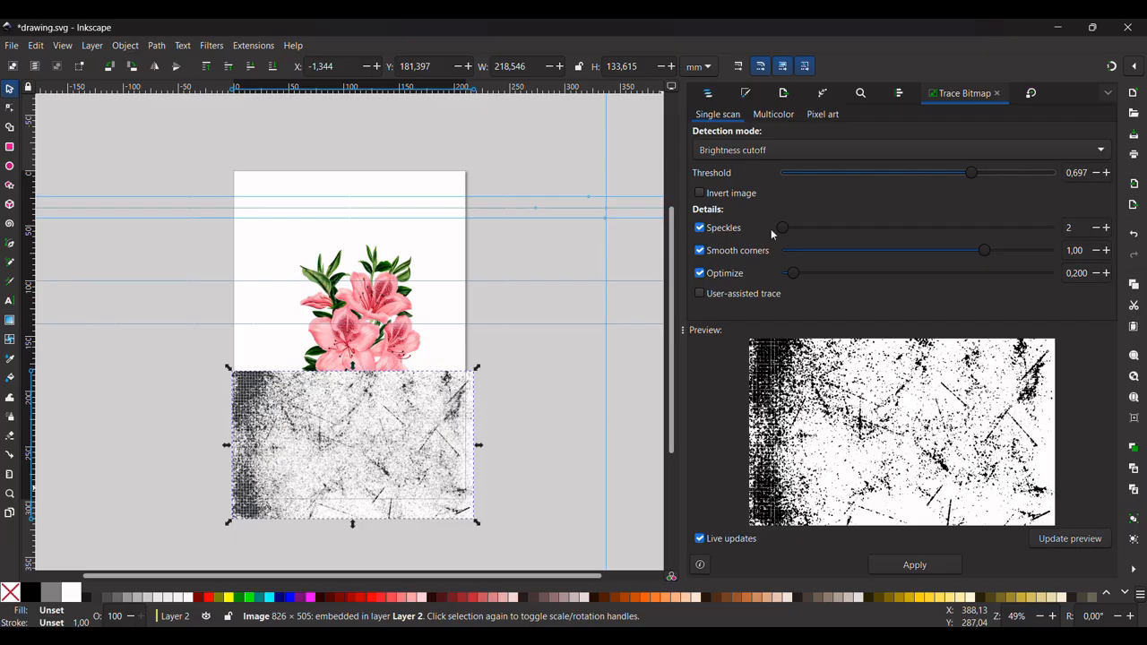
Set the trace details to Speckles 201, Smooth corners 0.92 and Optimize 0.476.
left_click_drag(783, 230, 807, 229)
left_click_drag(882, 240, 1007, 229)
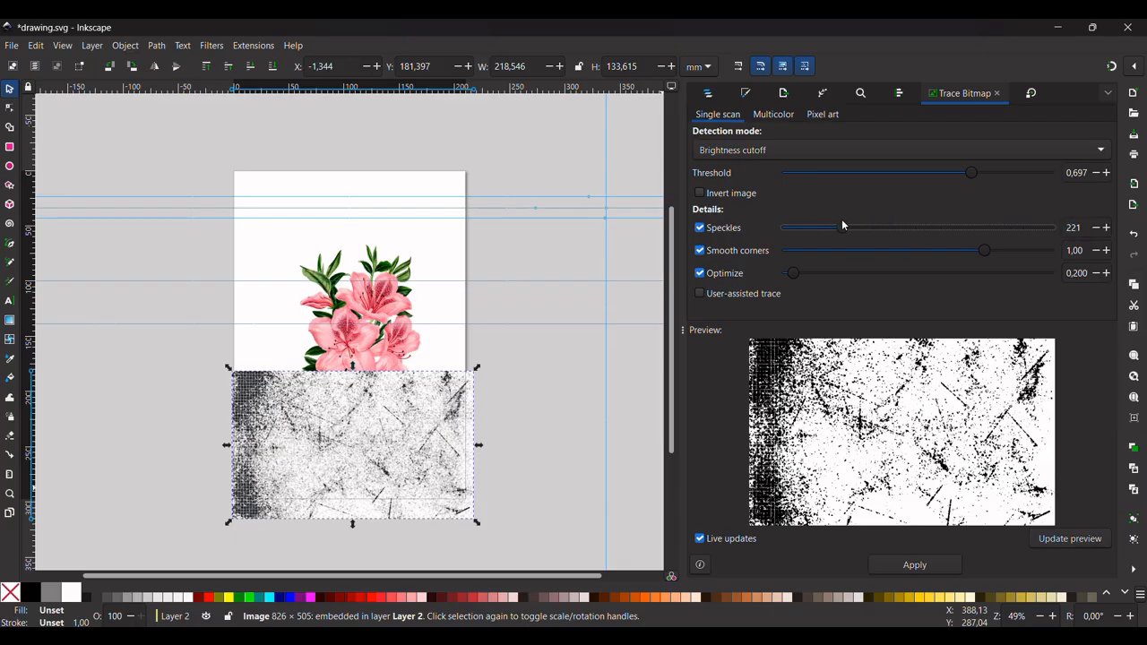
left_click_drag(841, 225, 836, 226)
mouse_move(986, 249)
left_mouse_down()
mouse_move(1104, 248)
mouse_move(971, 250)
left_mouse_up()
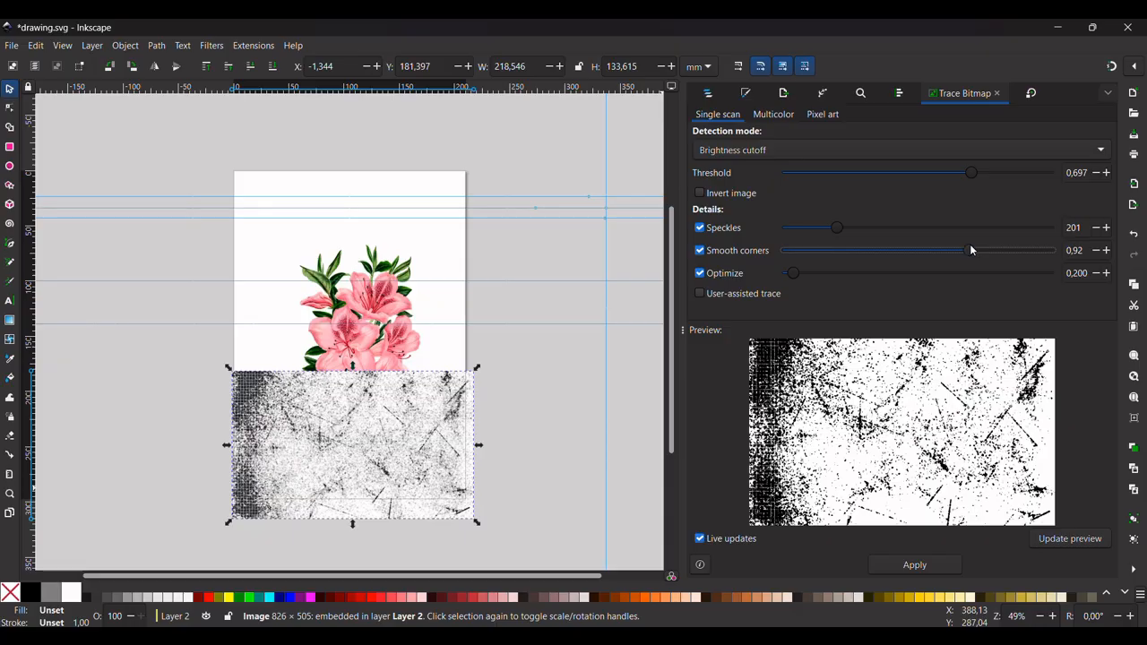
mouse_move(797, 279)
left_mouse_down()
mouse_move(1066, 274)
mouse_move(809, 276)
left_mouse_up()
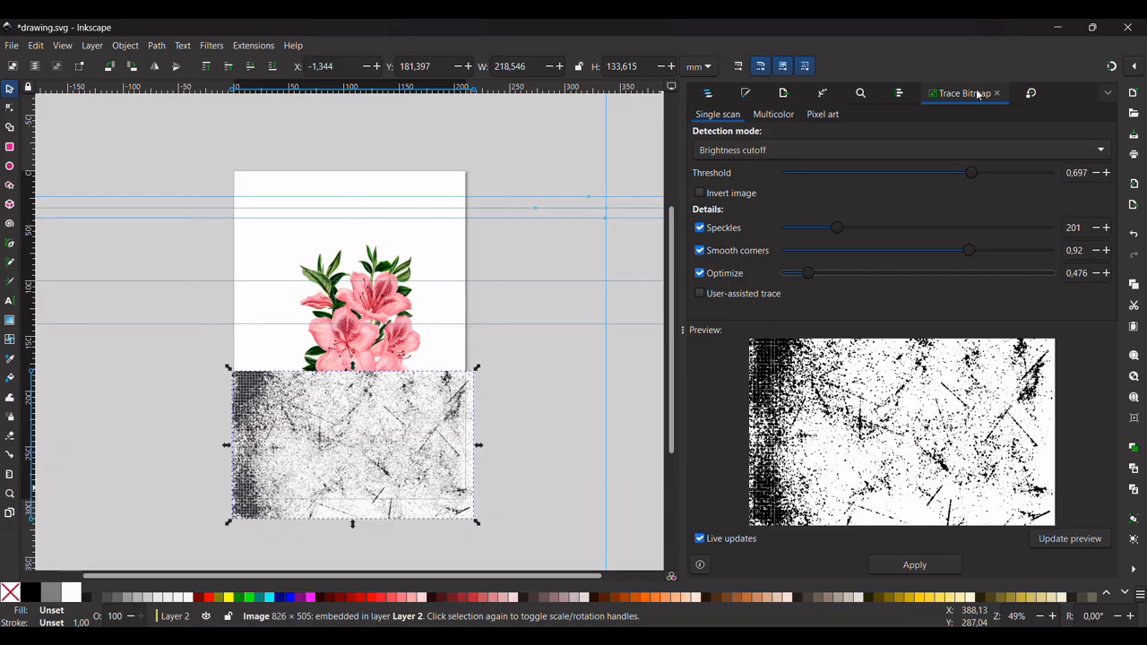
Keep Brightness cutoff, set the threshold to 0.712, and trace the grunge texture into a vector path.
left_click(887, 150)
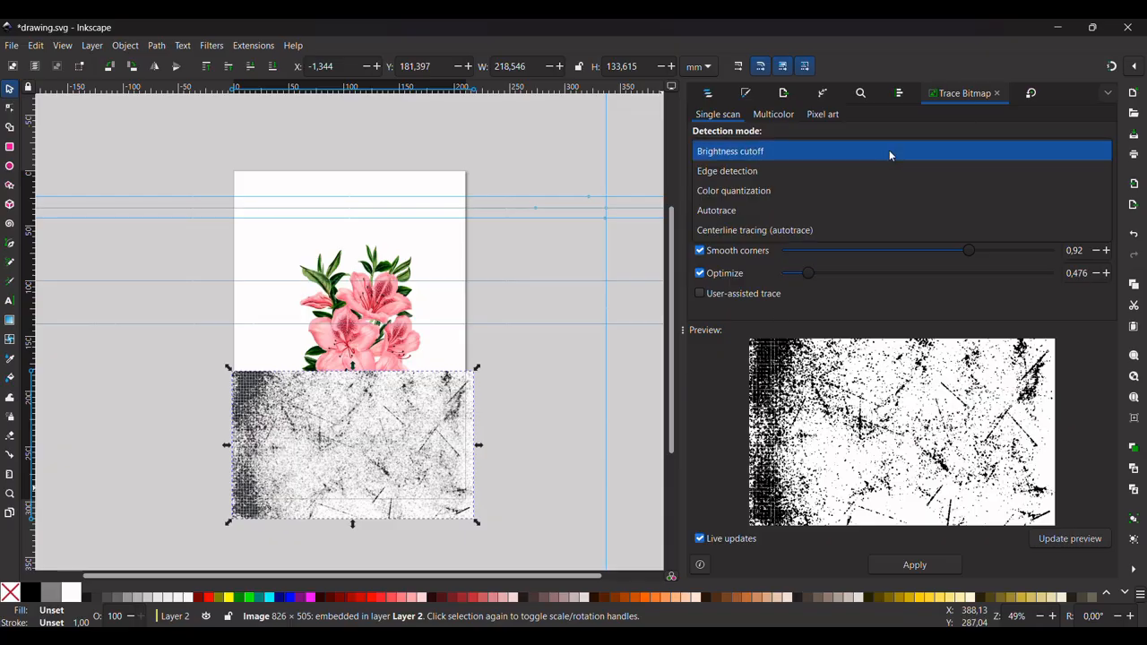
left_click(889, 150)
mouse_move(971, 171)
left_mouse_down()
mouse_move(991, 173)
mouse_move(975, 175)
left_mouse_up()
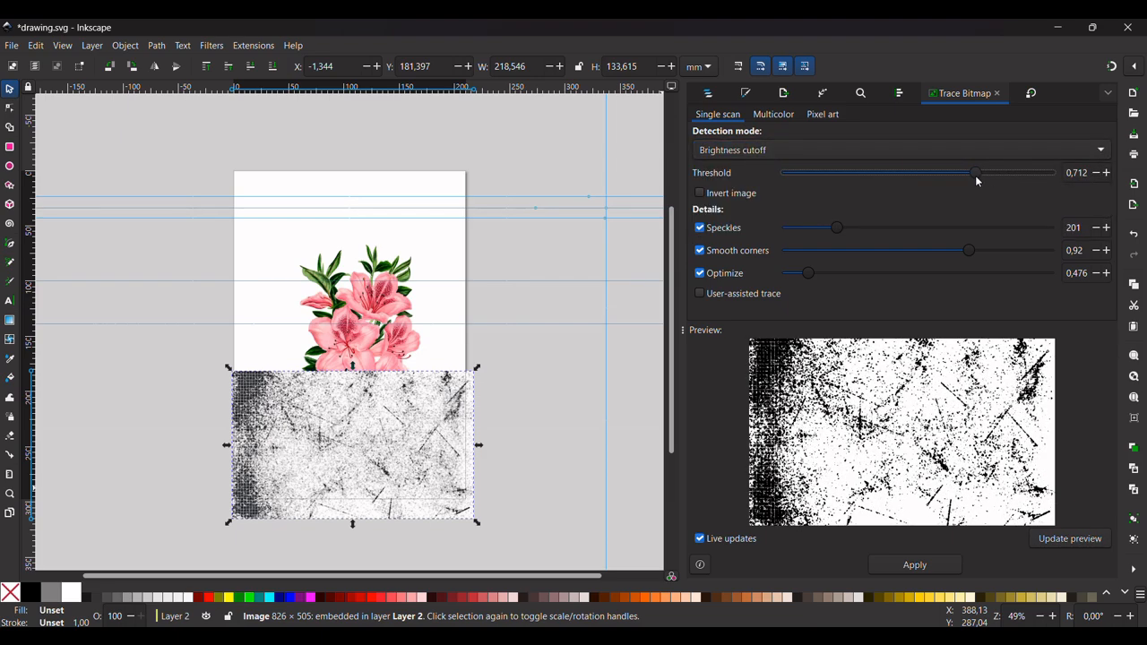
left_click(923, 565)
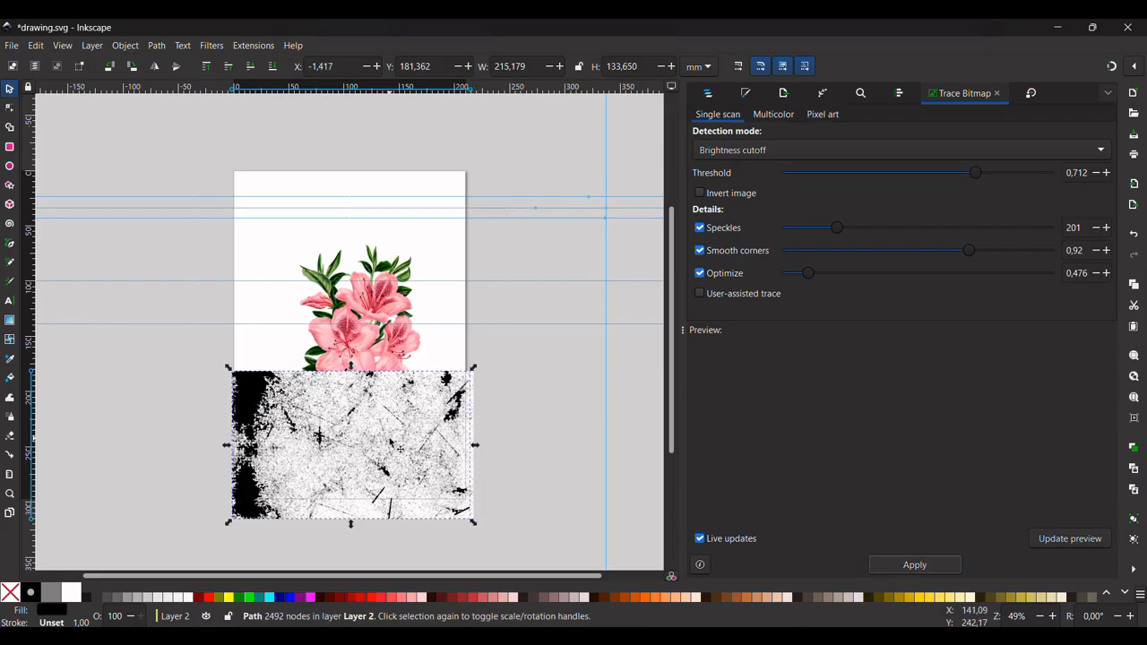
Move the original texture image off the traced path and delete the traced path.
mouse_move(399, 446)
left_mouse_down()
mouse_move(458, 392)
mouse_move(551, 224)
mouse_move(551, 162)
left_mouse_up()
left_click(265, 401)
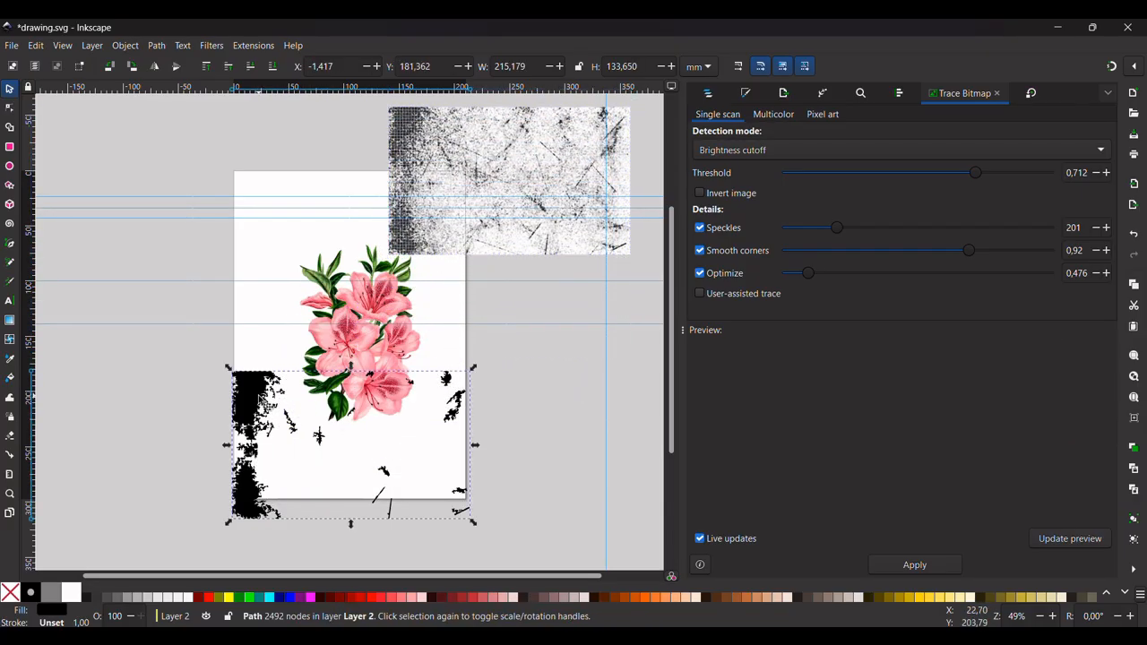
mouse_move(265, 401)
left_mouse_down()
mouse_move(328, 428)
mouse_move(360, 466)
mouse_move(182, 442)
left_mouse_up()
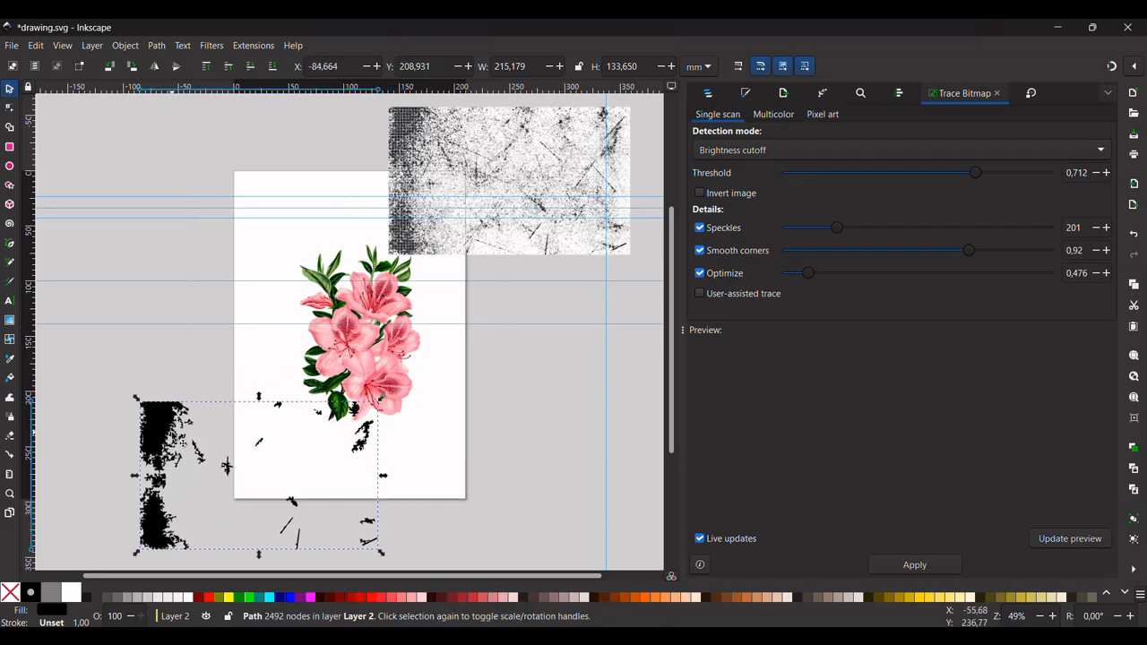
key("Delete")
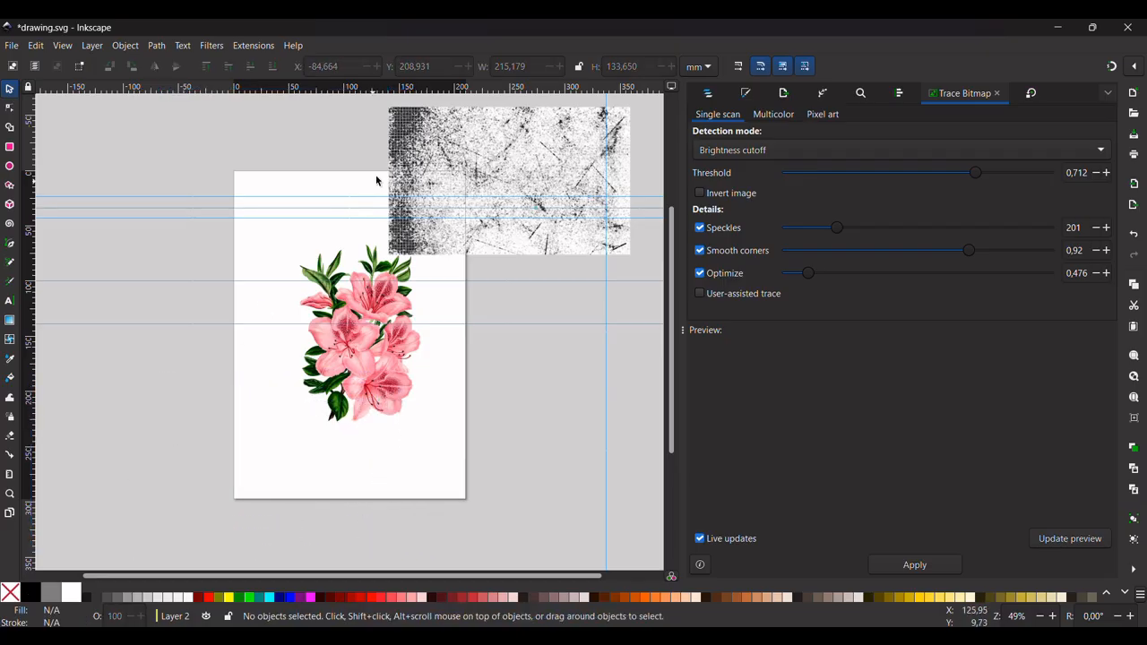
Move the texture image over the page's lower-left corner and trace it with the threshold set to 0.923.
left_click(500, 218)
left_click_drag(500, 217, 236, 502)
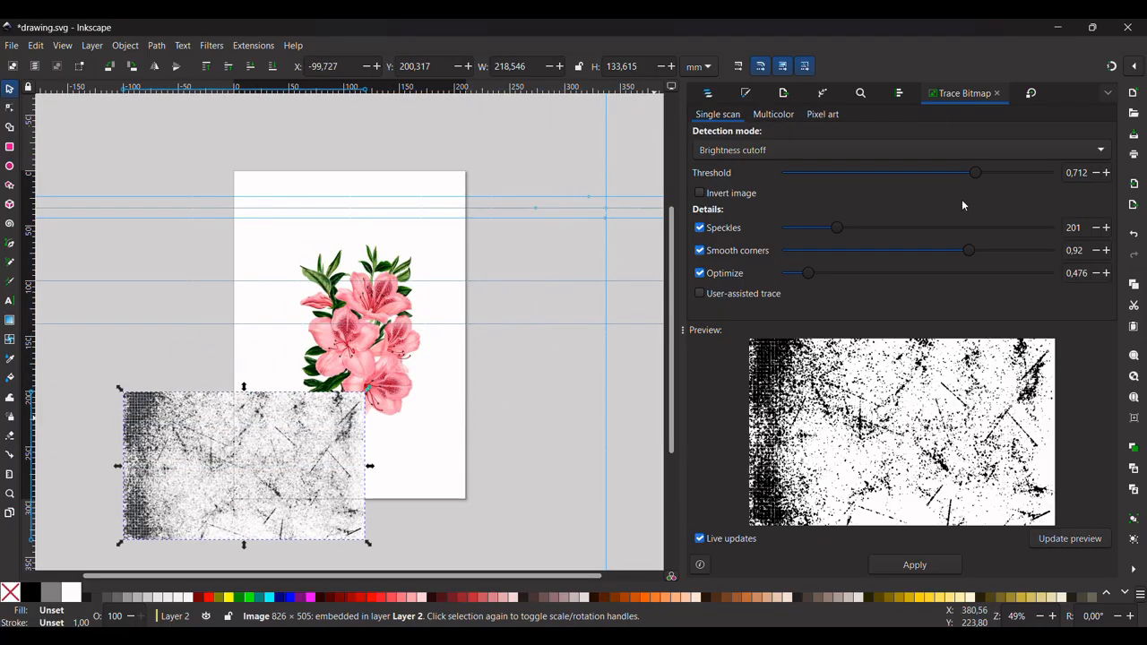
left_click_drag(974, 177, 1029, 185)
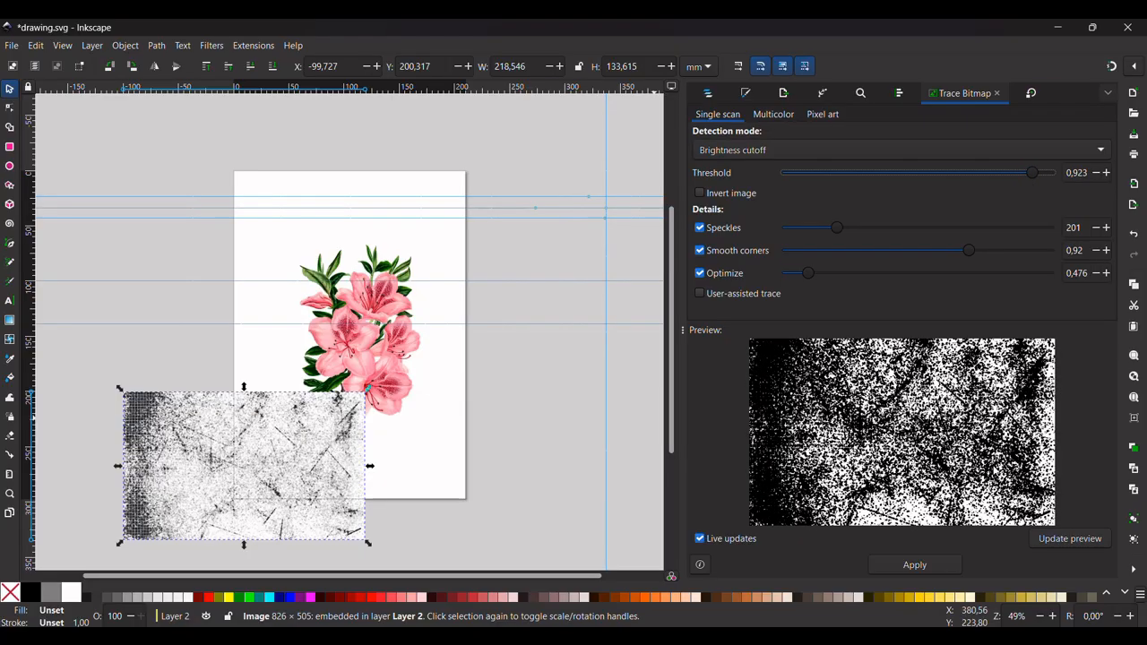
left_click(915, 564)
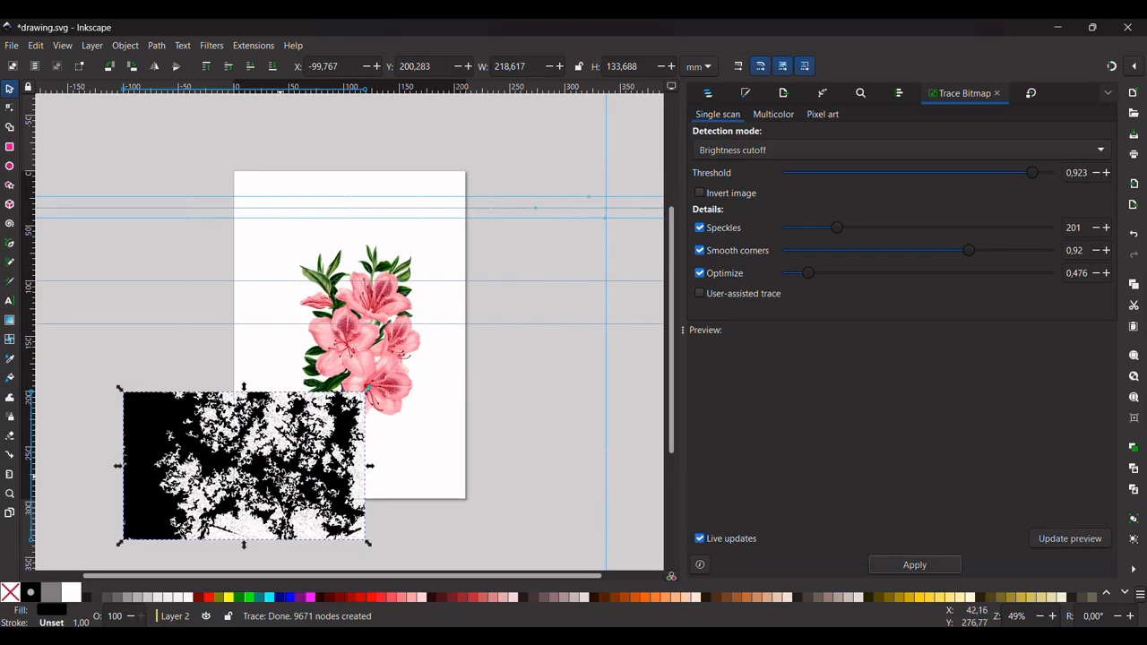
Try moving the traced path beside the page's upper-right corner and deleting the original texture image.
mouse_move(284, 469)
left_mouse_down()
mouse_move(447, 340)
mouse_move(599, 285)
mouse_move(588, 227)
mouse_move(574, 232)
left_mouse_up()
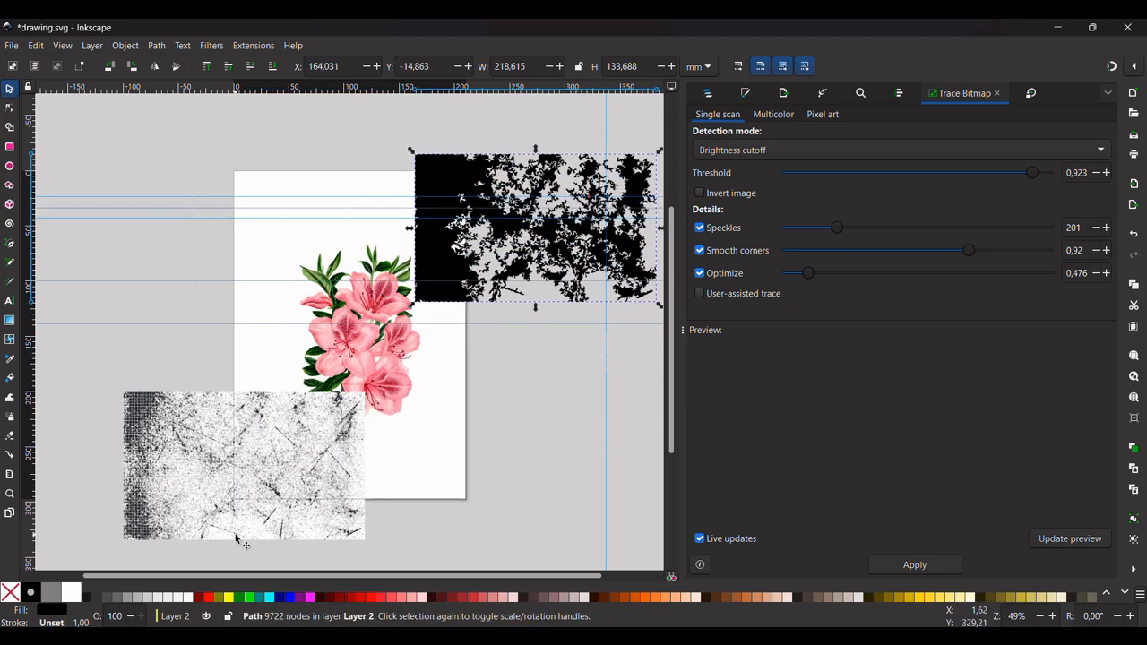
left_click(237, 538)
key("Delete")
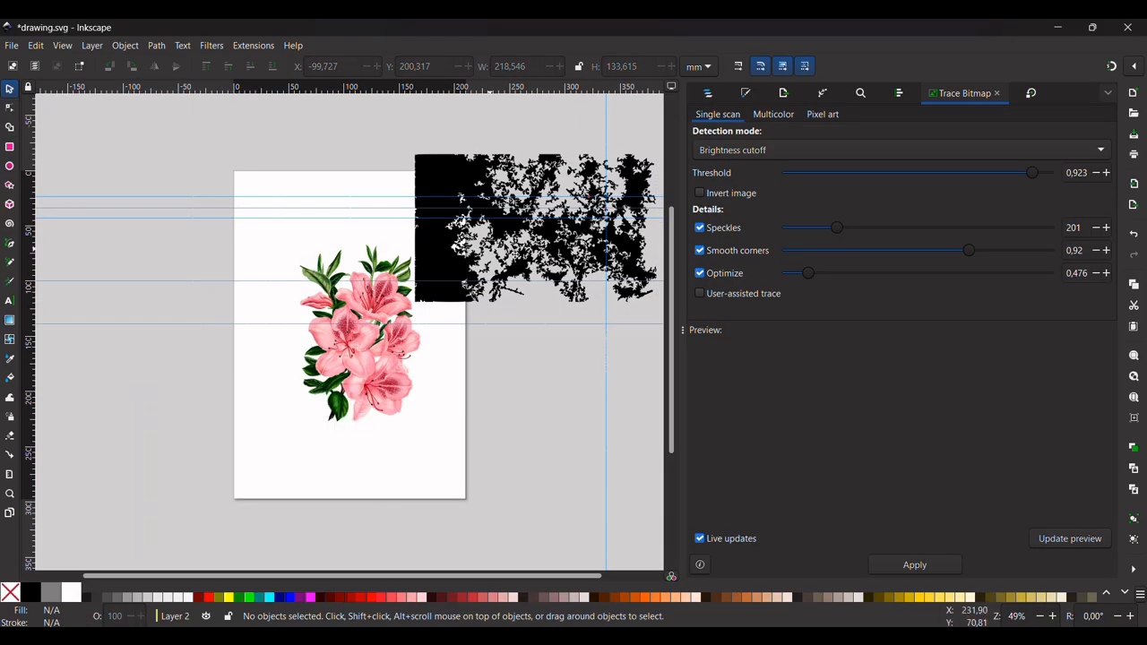
left_click(566, 249)
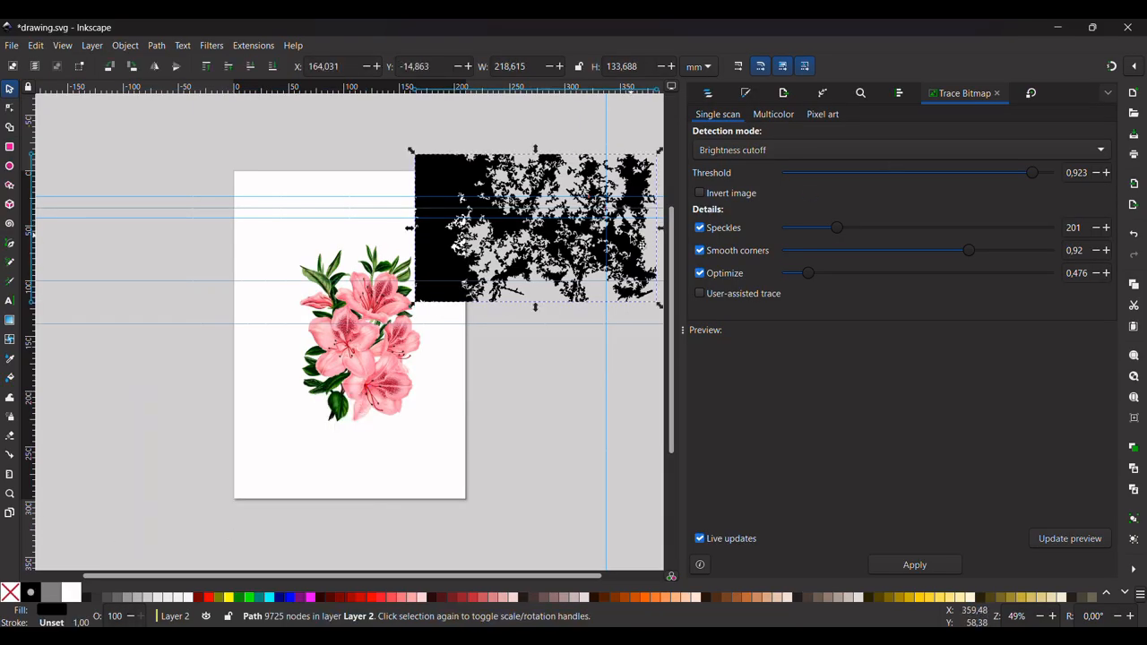
key("ctrl+z")
key("ctrl+z")
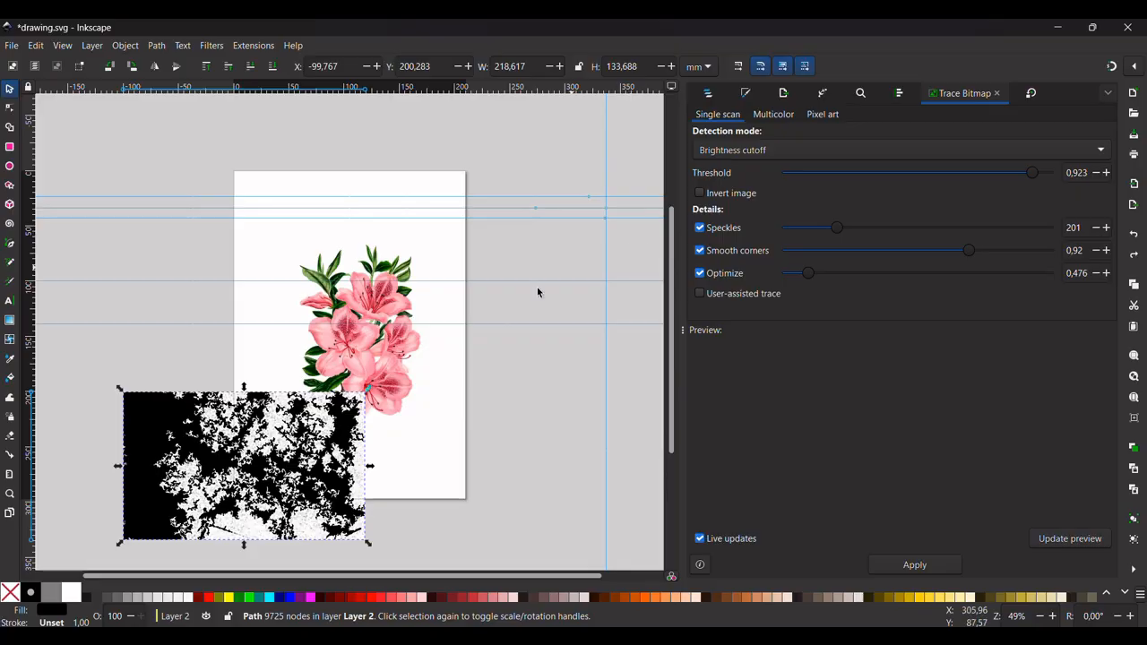
Delete the traced path and try tracing the texture image again with threshold 0.642 and Speckles 712.
key("Delete")
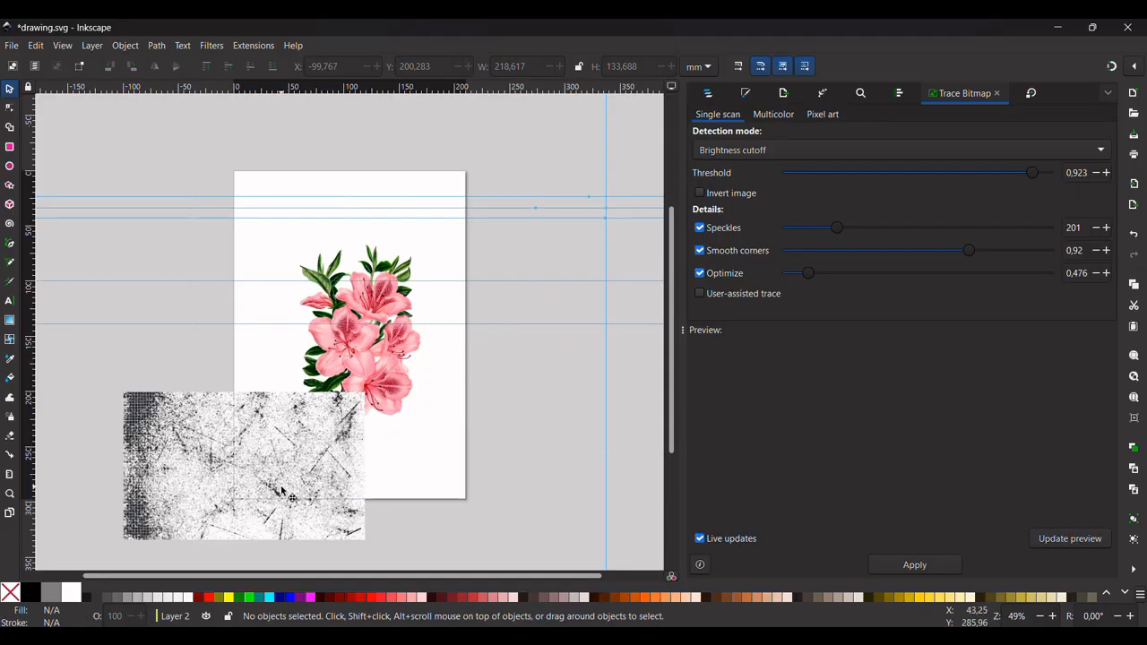
left_click(281, 491)
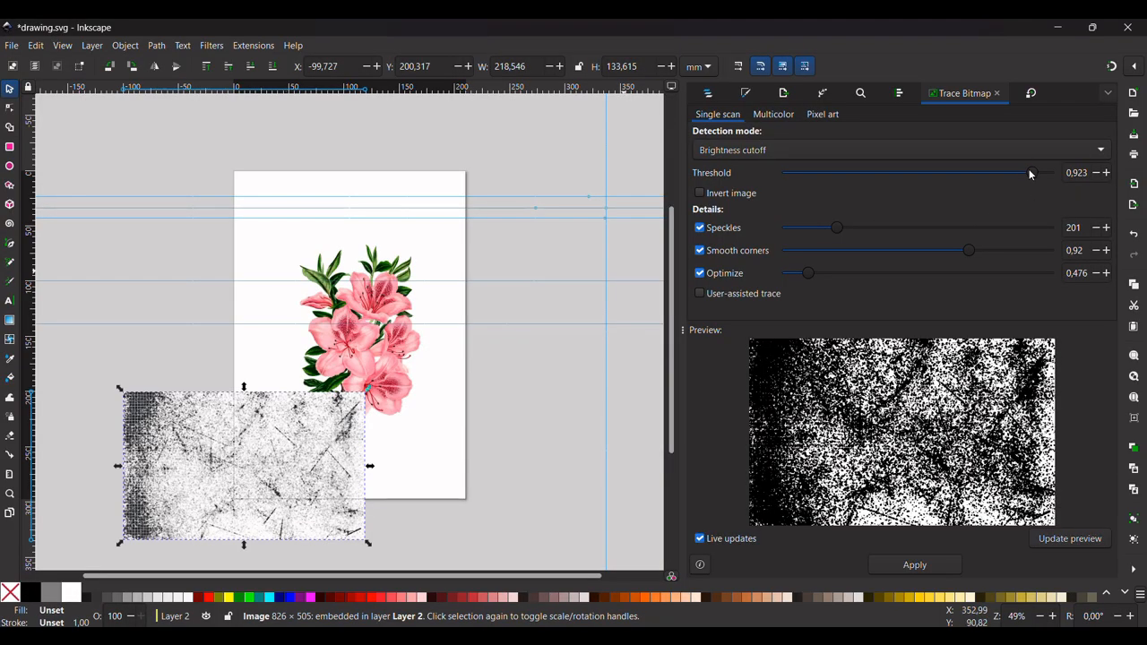
left_click_drag(1030, 175, 954, 185)
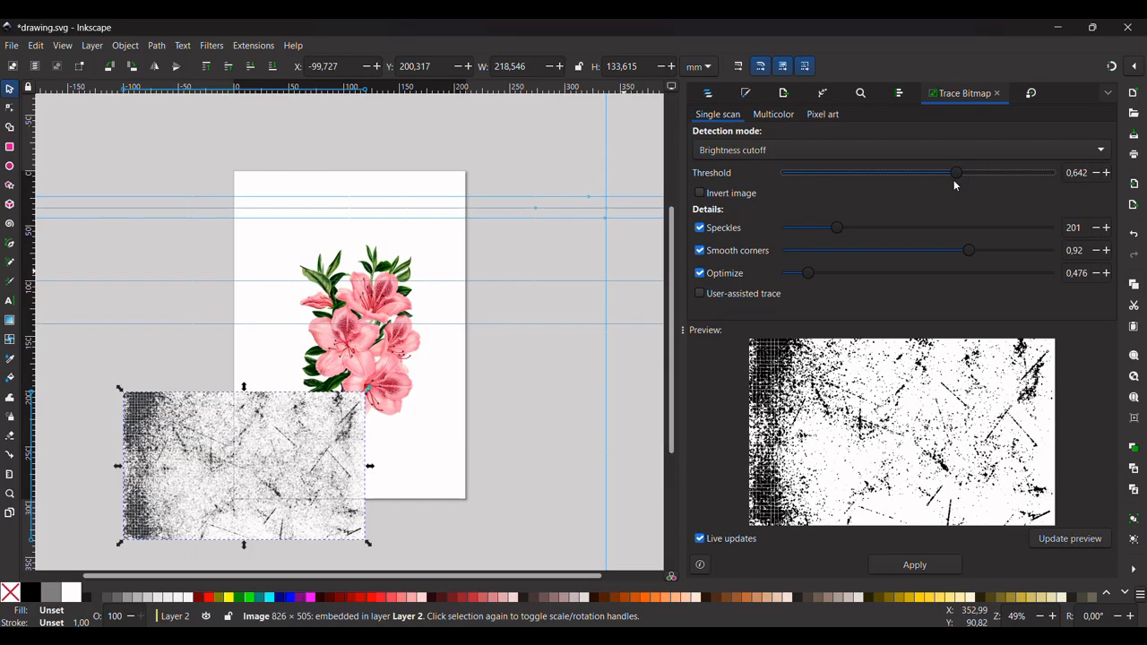
left_click_drag(837, 228, 975, 244)
left_click(920, 567)
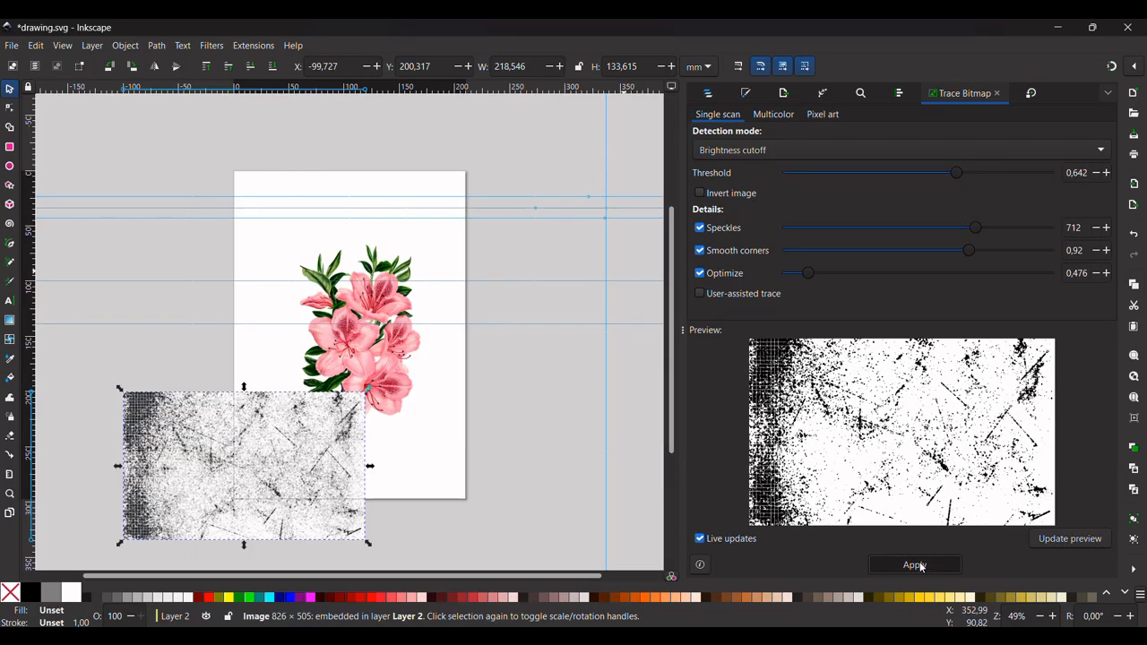
mouse_move(348, 463)
left_mouse_down()
mouse_move(609, 358)
mouse_move(652, 311)
mouse_move(522, 457)
left_mouse_up()
key("ctrl+z")
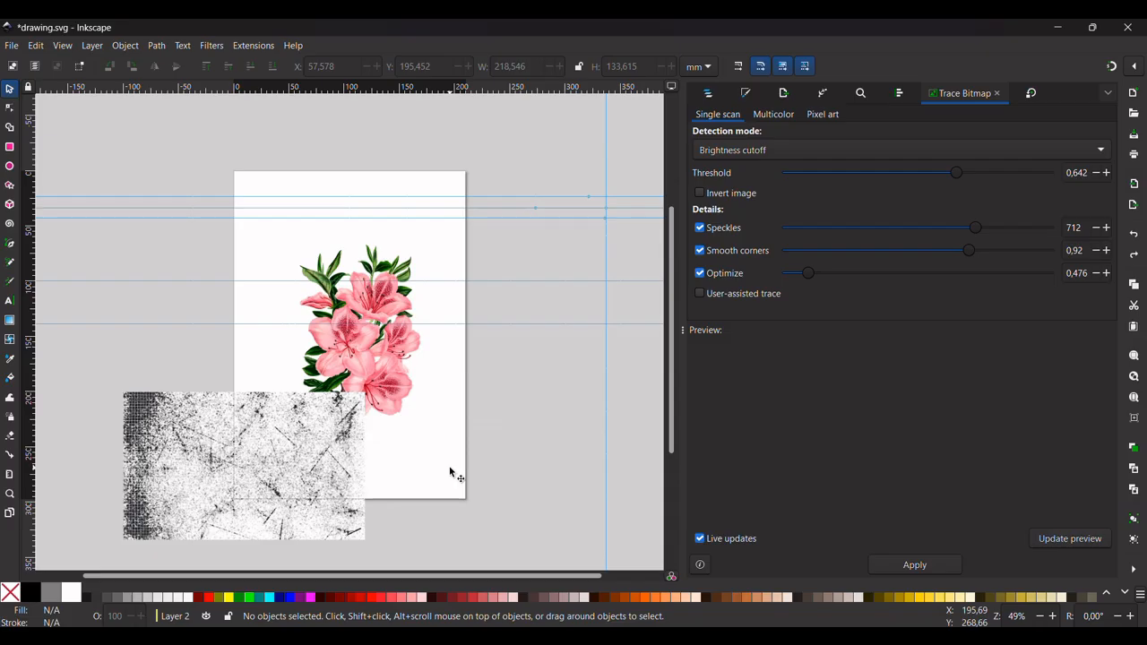
Retrace the texture image with Speckles 0 and move the traced path to the page's upper-right side to inspect its detail.
left_click(291, 442)
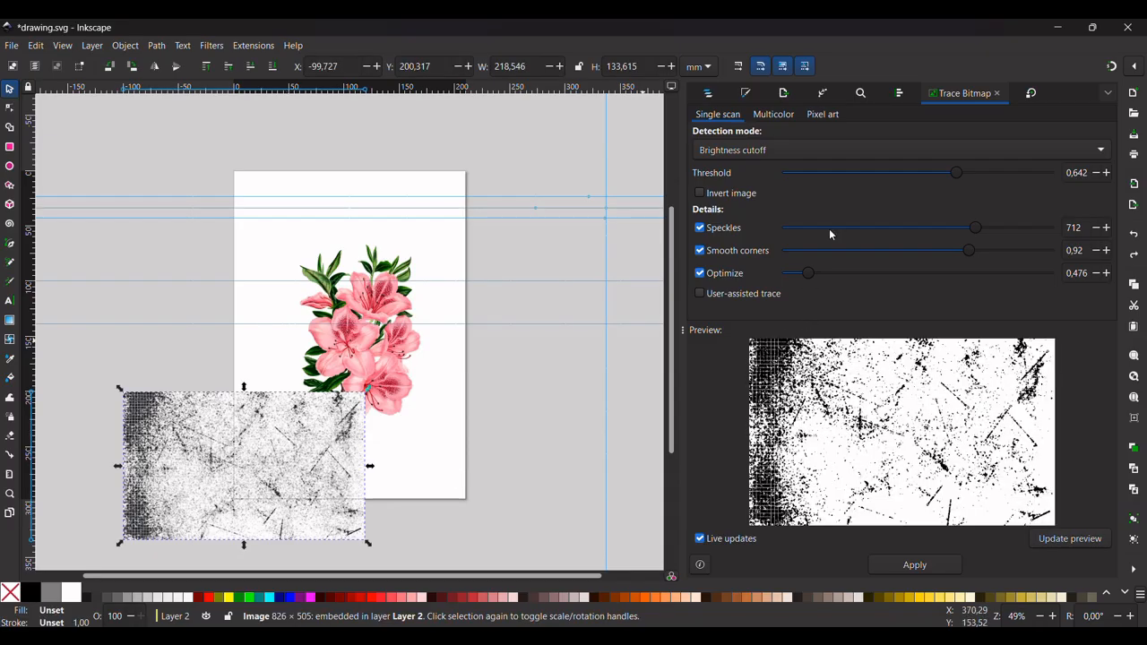
left_click_drag(977, 228, 712, 228)
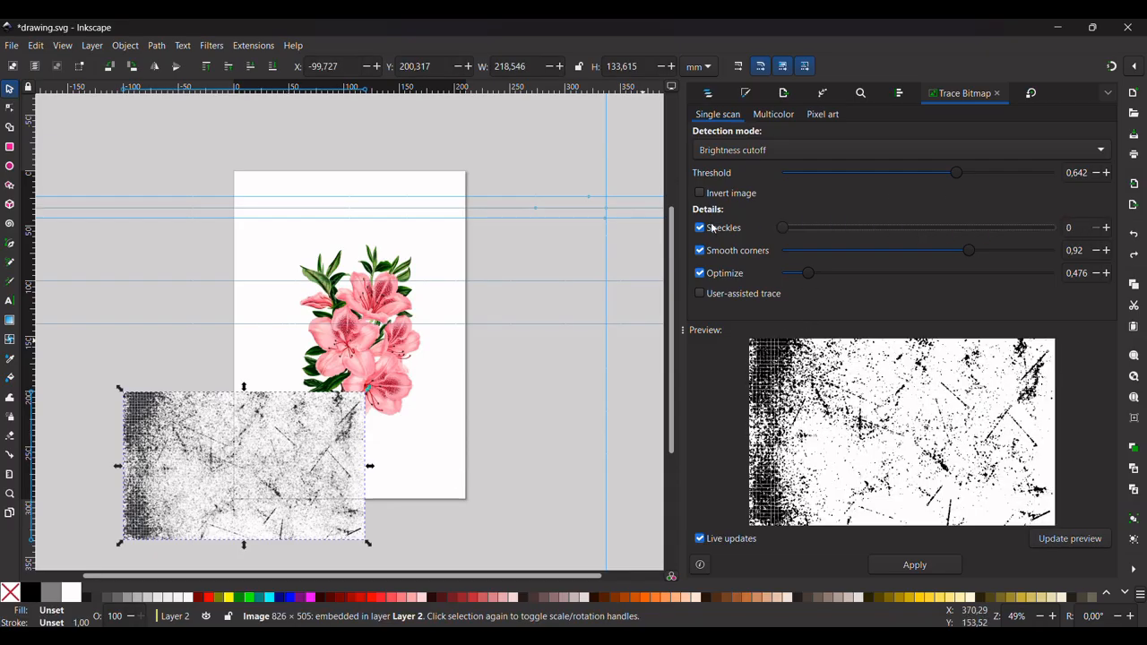
left_click(940, 564)
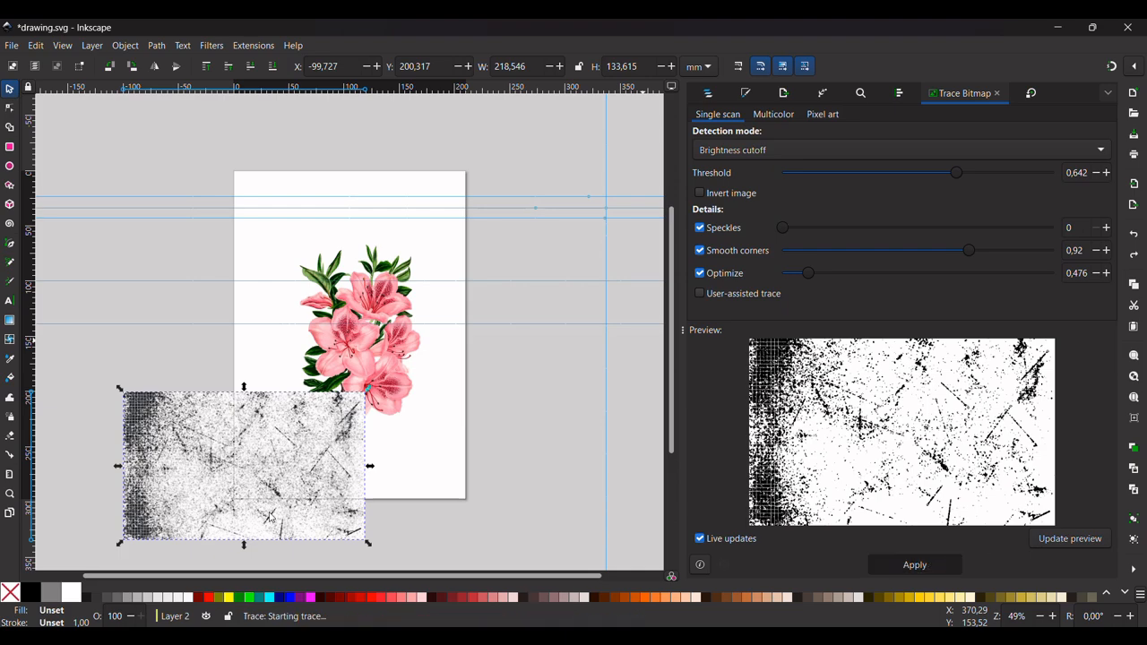
mouse_move(214, 488)
left_mouse_down()
mouse_move(500, 311)
mouse_move(502, 253)
mouse_move(501, 272)
left_mouse_up()
scroll(535, 339, "right", 4)
scroll(412, 245, "up", 4)
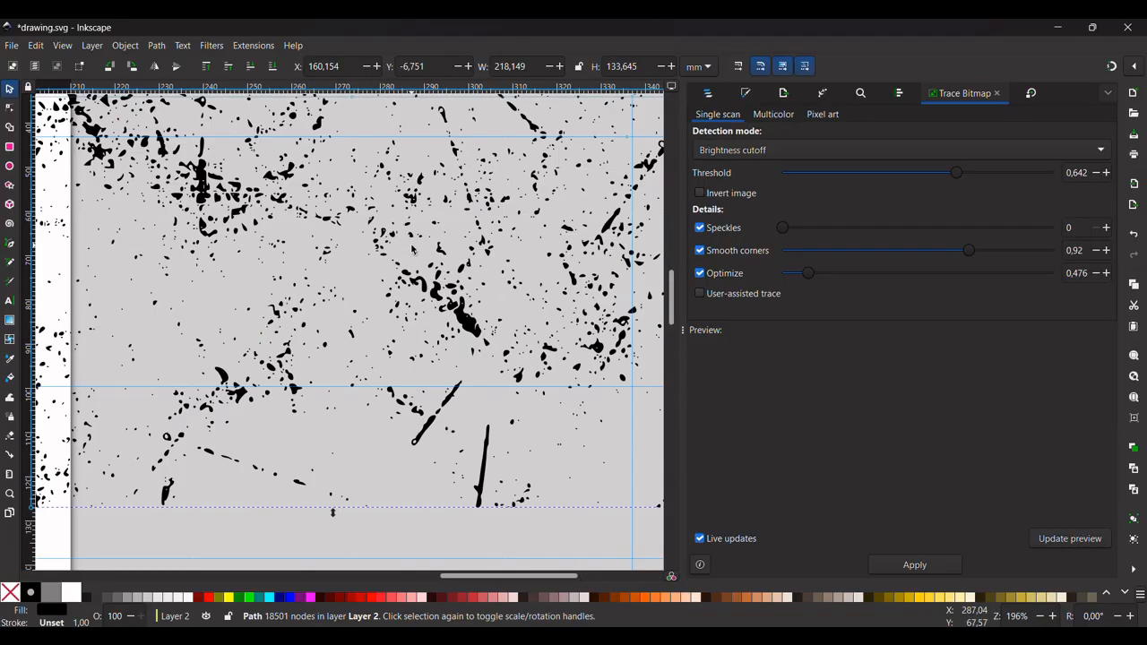
scroll(411, 245, "down", 4)
scroll(412, 247, "left", 3)
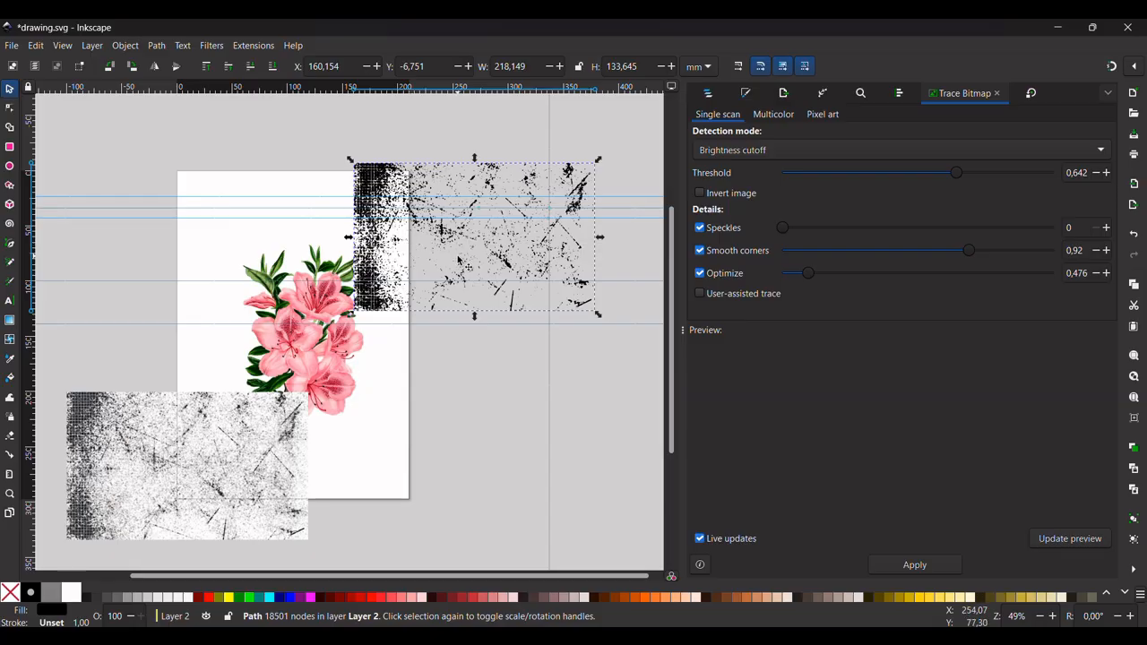
Delete the traced path and retrace the texture image with threshold 0.765, Smooth corners 0.18 and Optimize 0.265.
key("Delete")
left_click(260, 486)
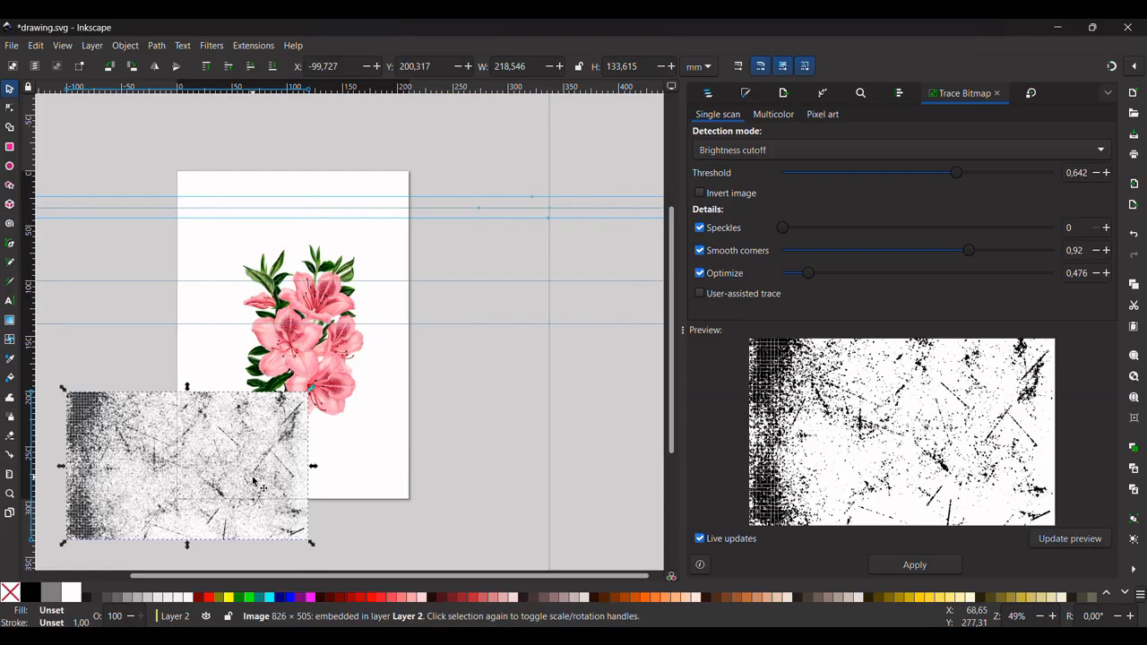
left_click_drag(952, 174, 987, 187)
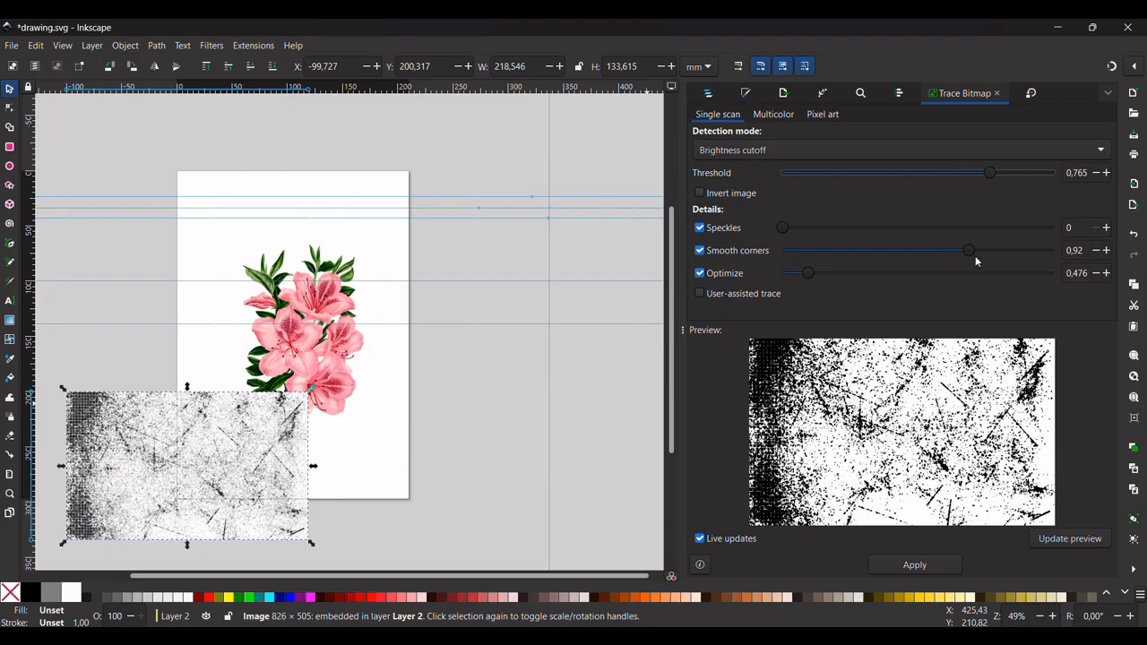
left_click_drag(971, 250, 823, 250)
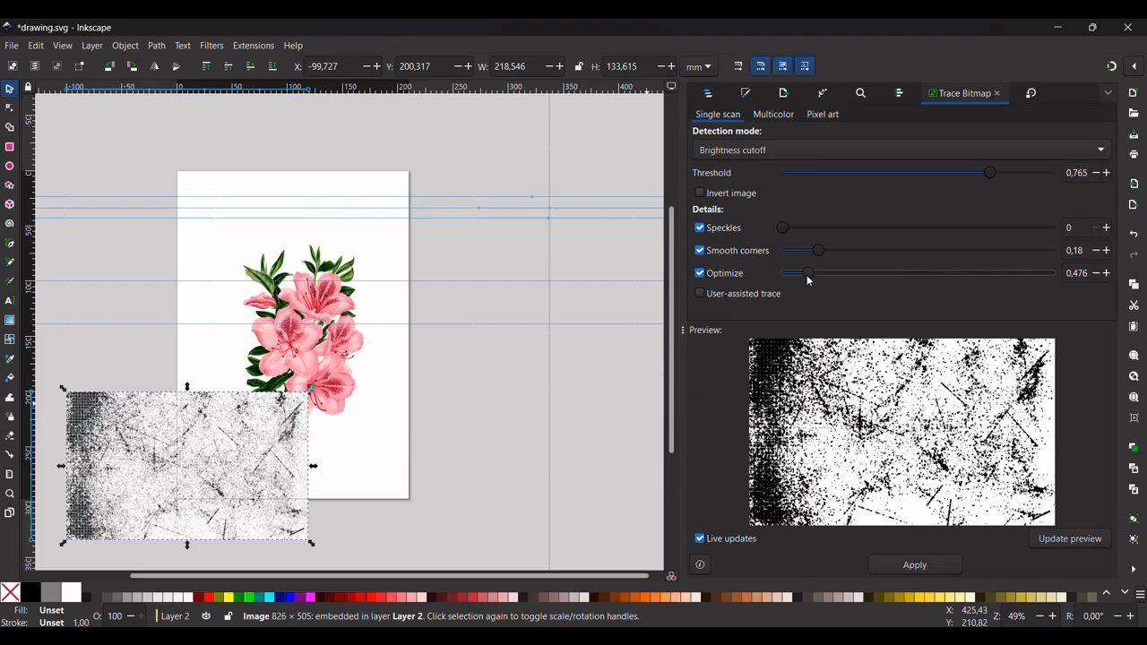
left_click_drag(807, 279, 796, 279)
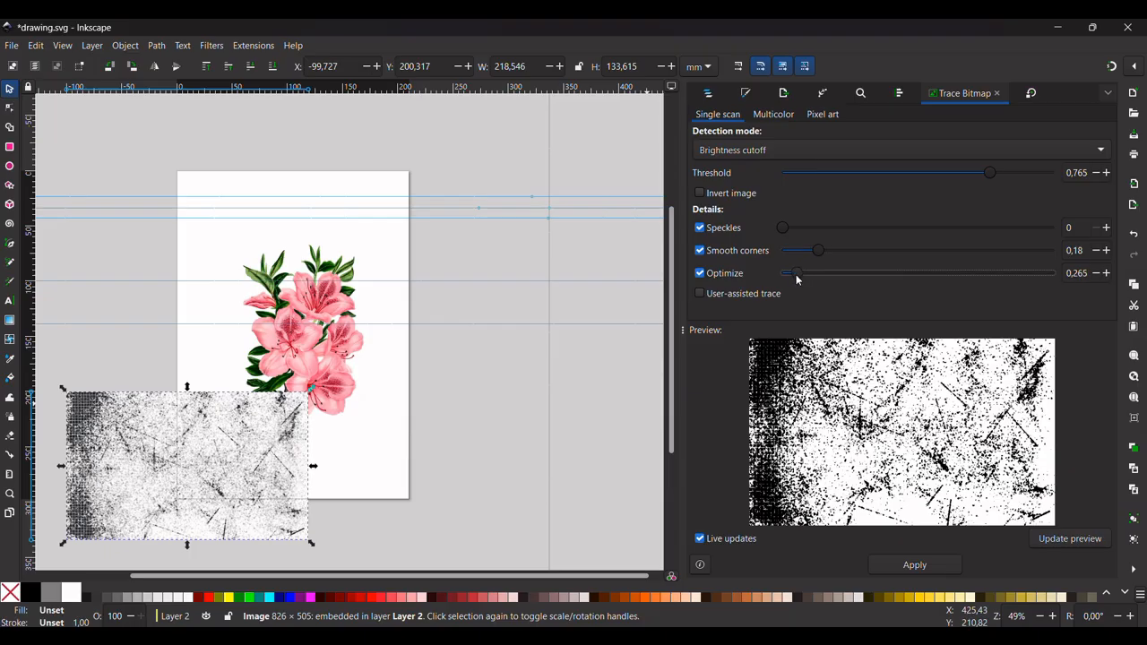
left_click(913, 565)
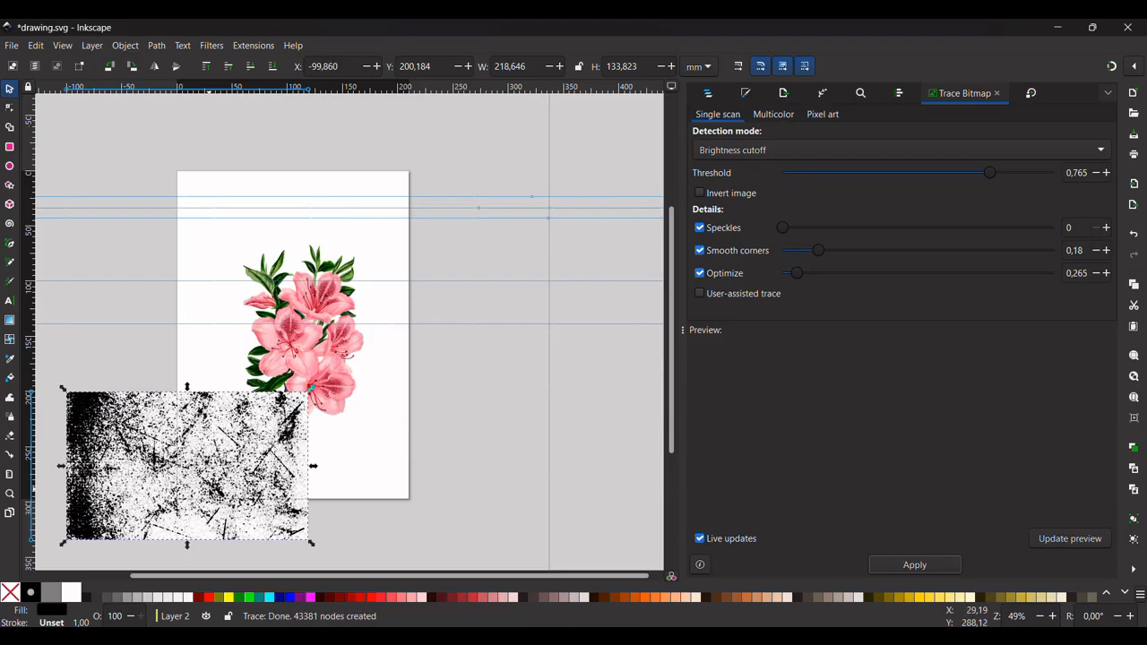
Place the traced path against the page's upper-right edge and the original texture image well outside the page's left edge.
mouse_move(222, 494)
left_mouse_down()
mouse_move(538, 265)
mouse_move(552, 256)
mouse_move(558, 270)
left_mouse_up()
left_click(208, 494)
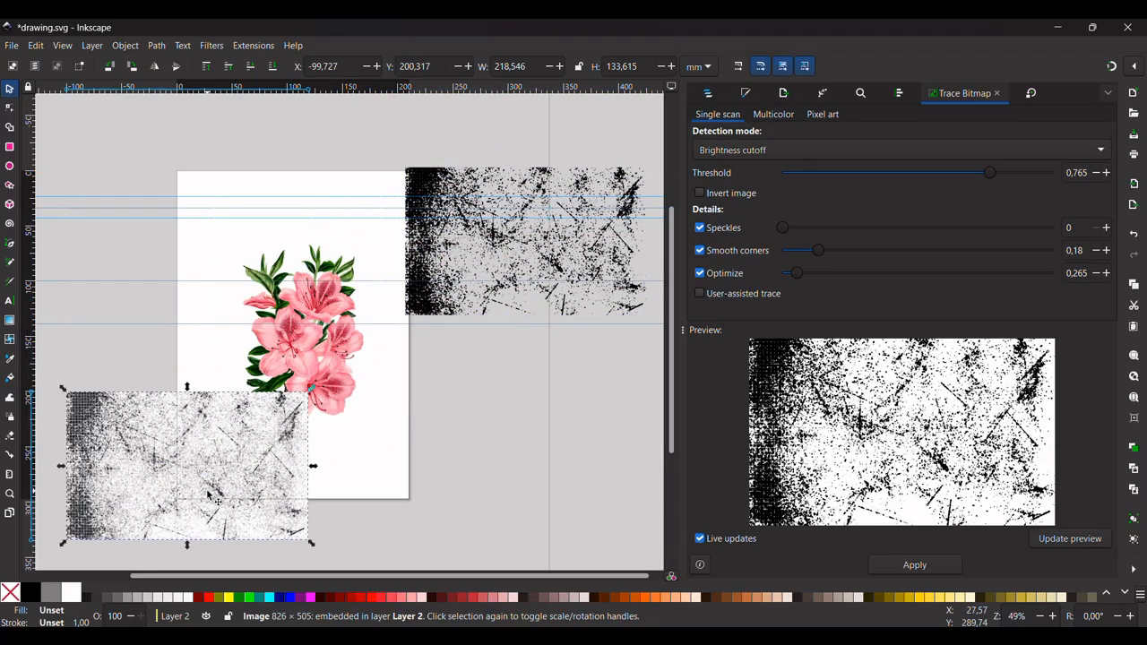
scroll(208, 494, "down", 1)
scroll(208, 494, "down", 1)
left_click_drag(208, 494, 72, 369)
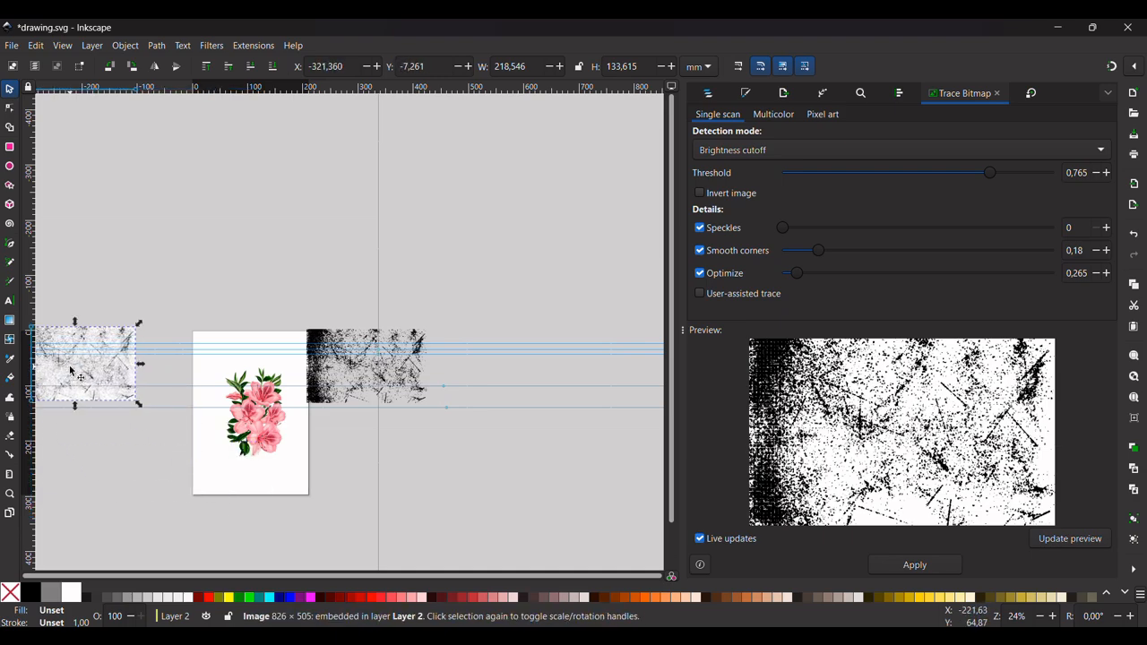
left_click(356, 385)
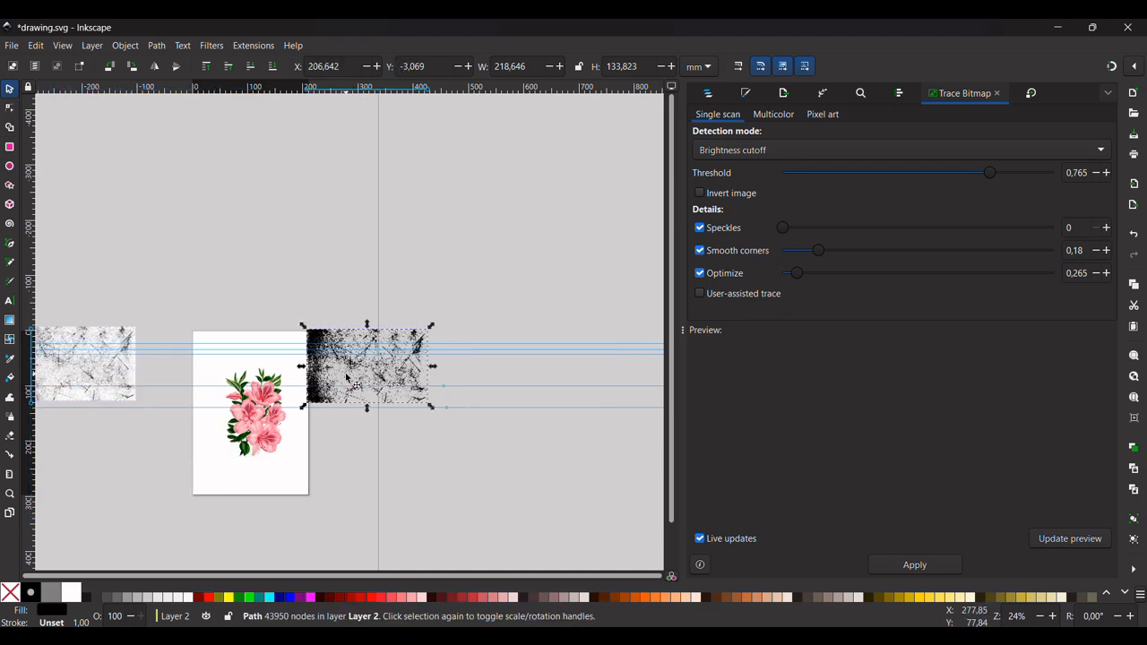
Delete all guides from the document through the document properties.
scroll(356, 385, "up", 1)
left_click(11, 45)
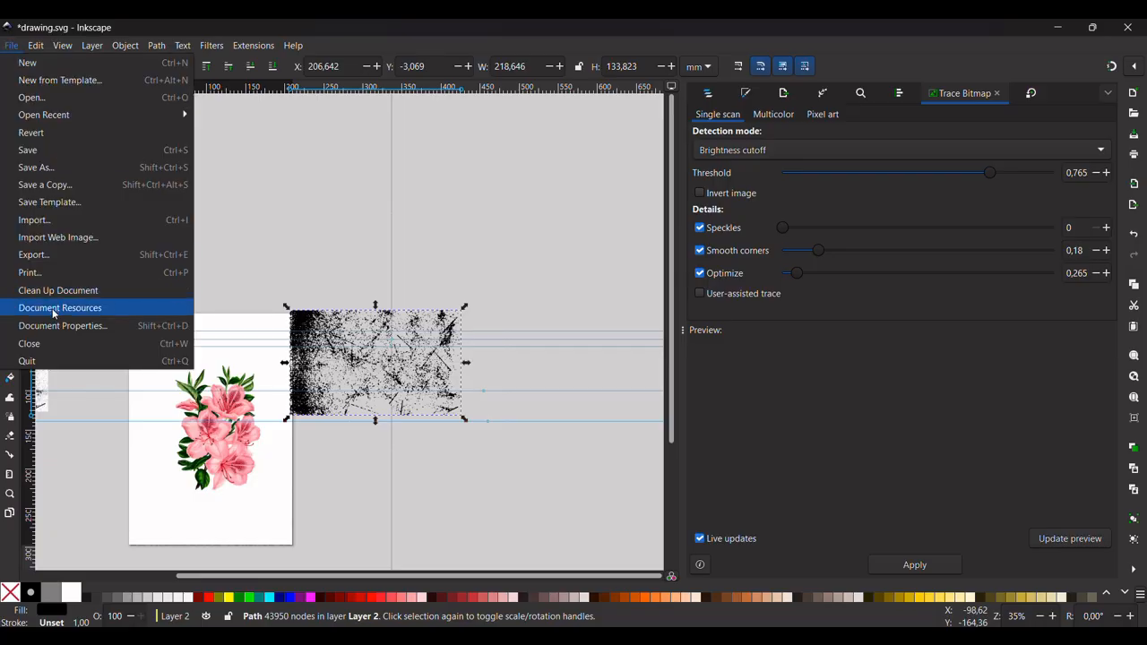
left_click(76, 326)
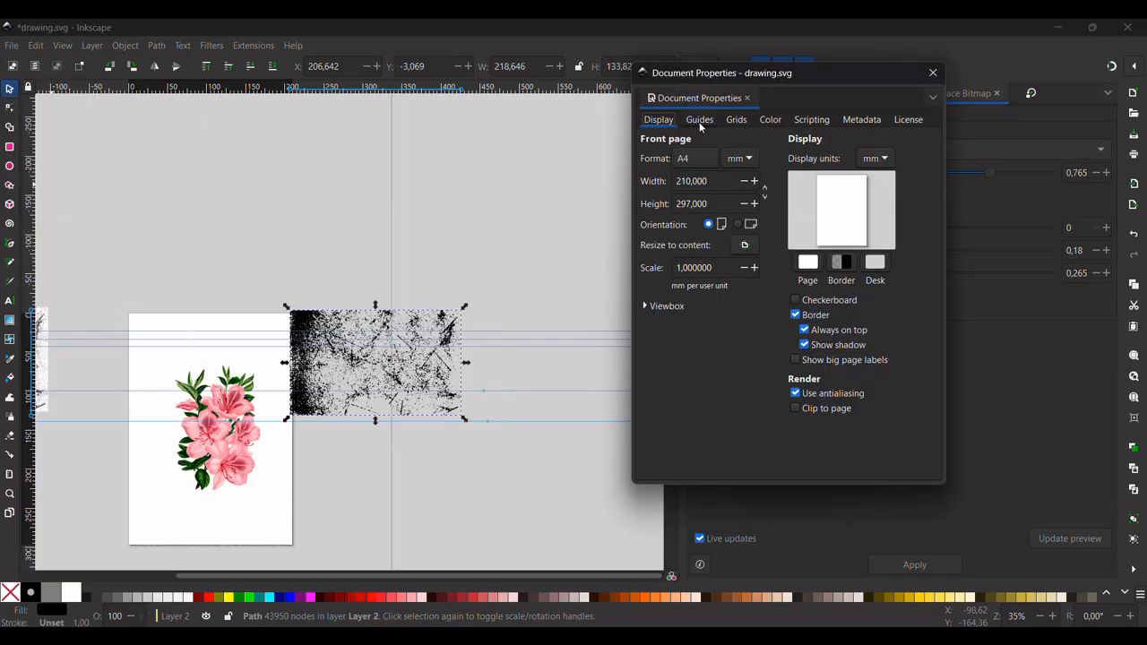
left_click(699, 122)
left_click(781, 261)
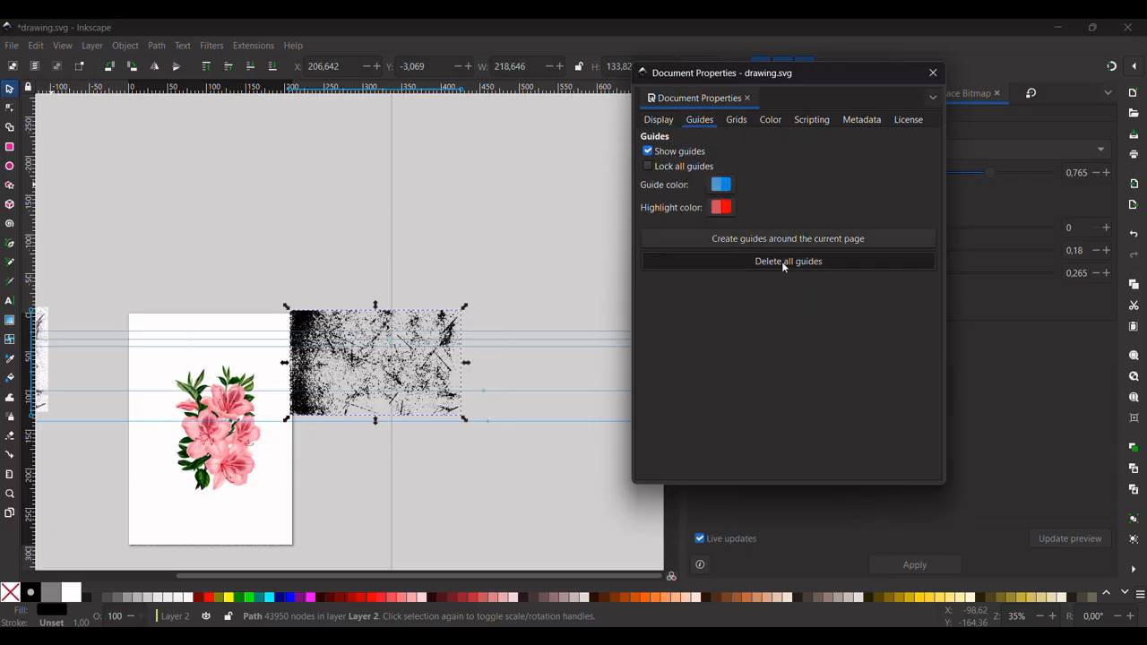
left_click(934, 71)
Move the traced texture path over the flower artwork, at about X 14 mm, Y 84 mm.
scroll(213, 496, "up", 3)
scroll(213, 496, "left", 3)
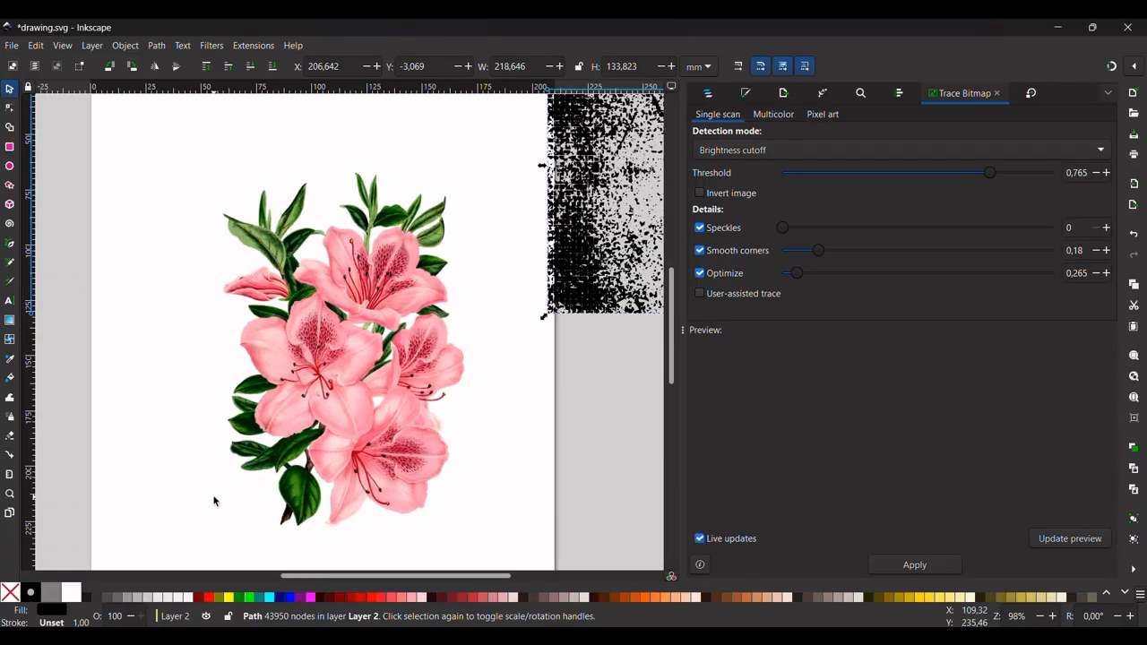
scroll(213, 496, "down", 2)
left_click_drag(492, 326, 236, 432)
scroll(279, 422, "up", 1)
scroll(279, 422, "down", 1)
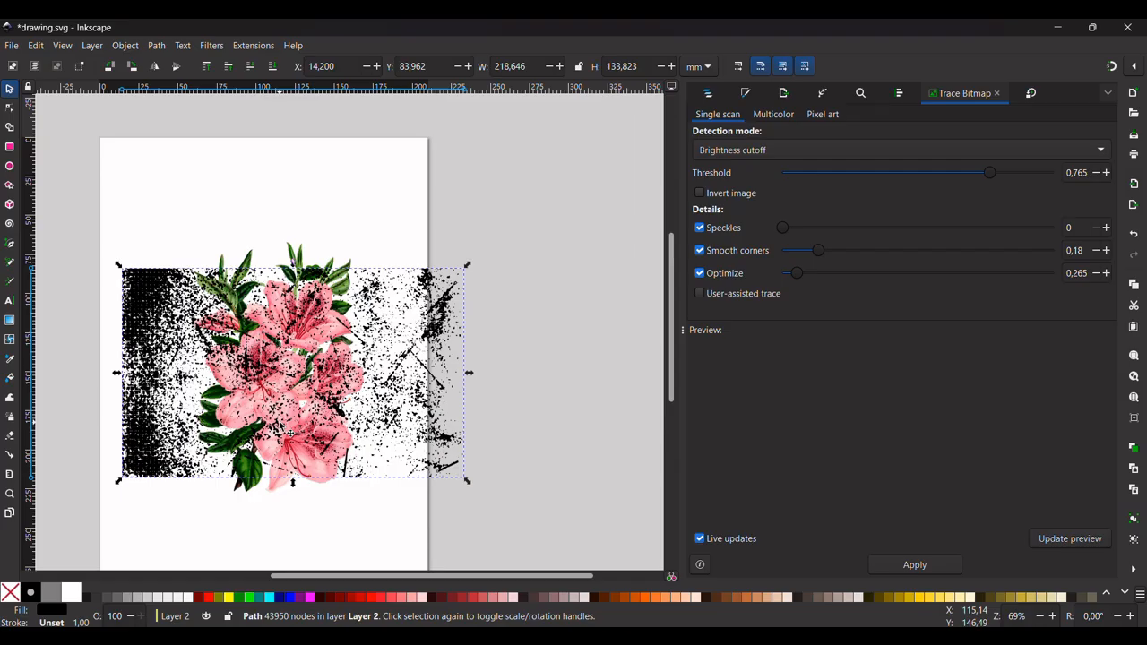
Rotate the texture path 90° clockwise and flip it vertically, positioned over the flowers at about X 42 mm, Y 40 mm.
left_click(130, 67)
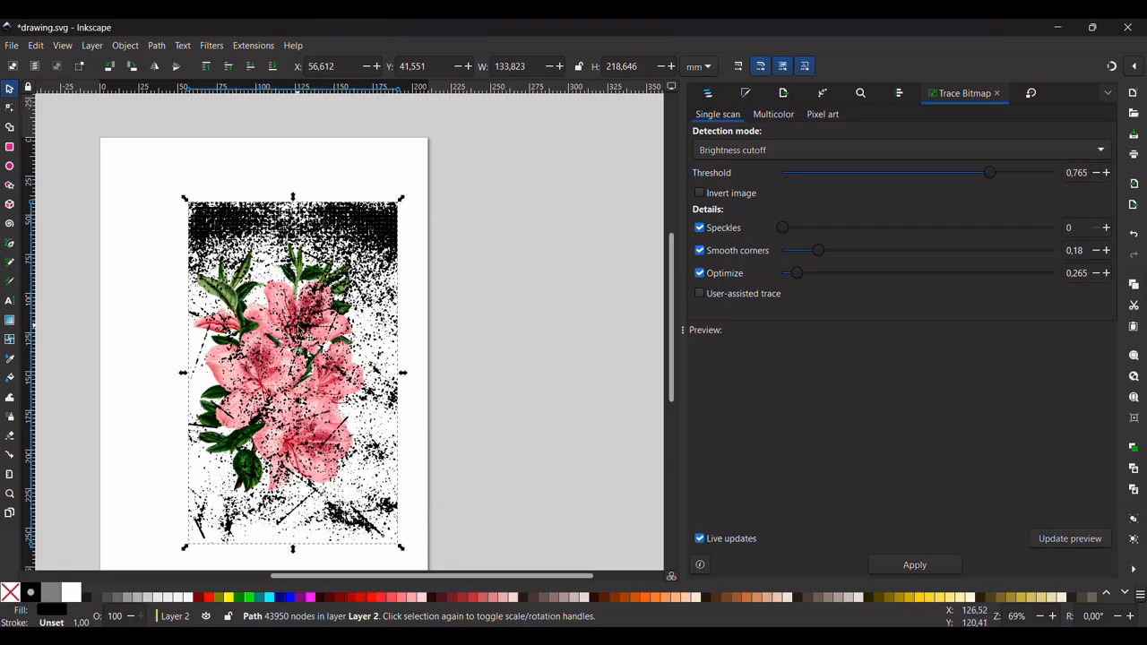
mouse_move(318, 353)
left_mouse_down()
mouse_move(297, 354)
mouse_move(299, 340)
left_mouse_up()
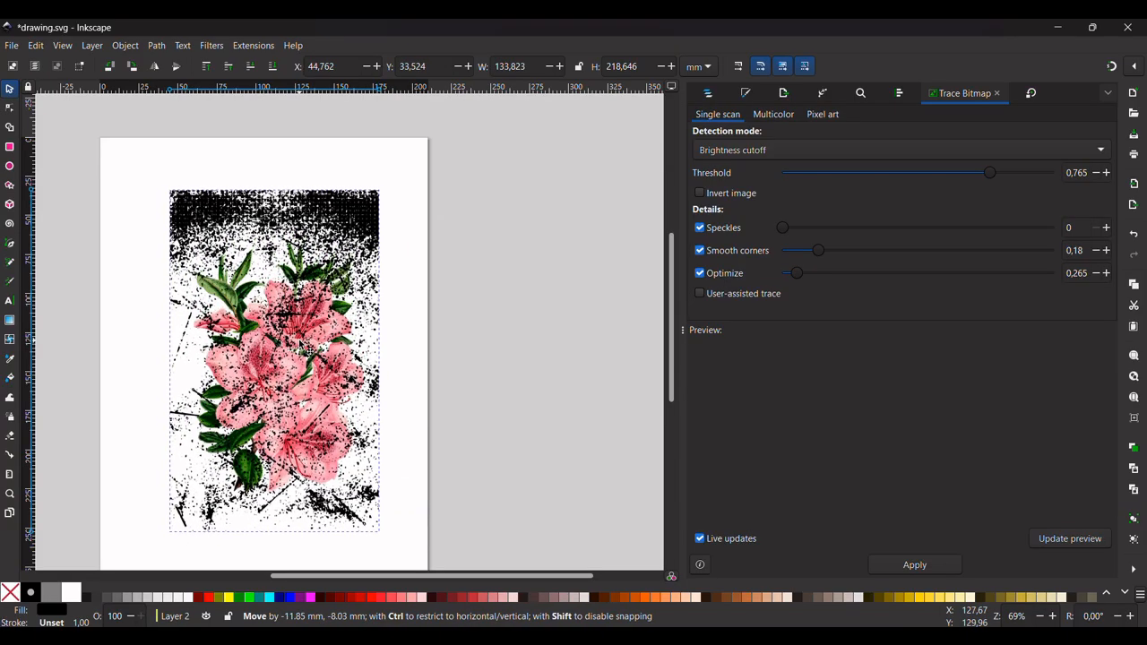
left_click(179, 69)
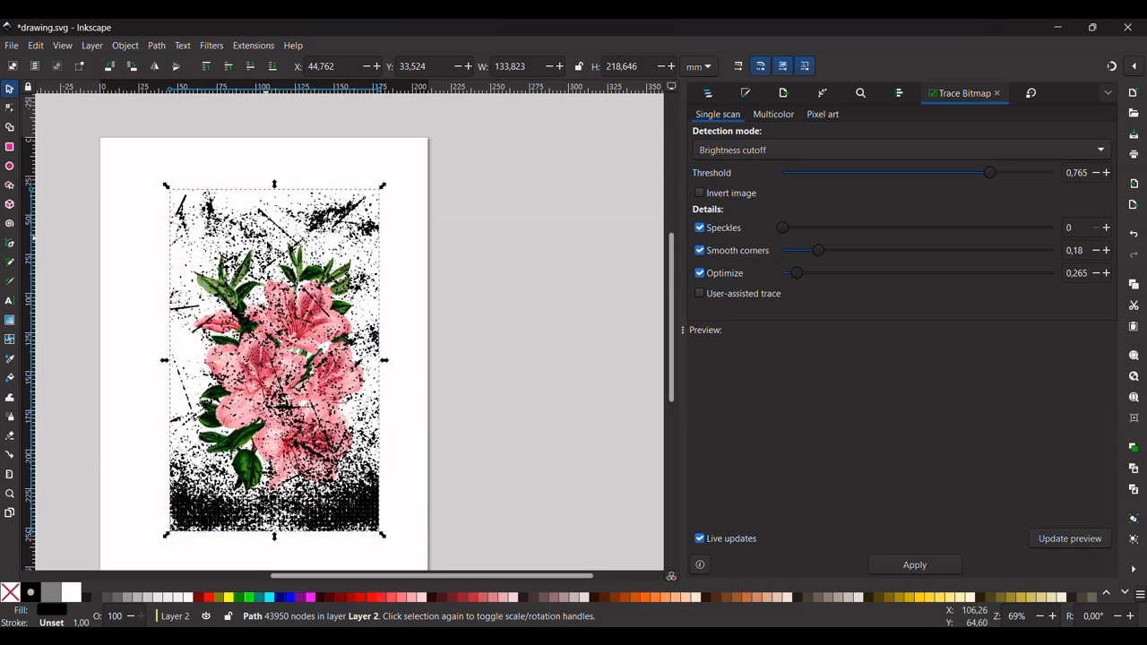
mouse_move(290, 278)
left_mouse_down()
mouse_move(289, 303)
mouse_move(280, 294)
mouse_move(290, 297)
left_mouse_up()
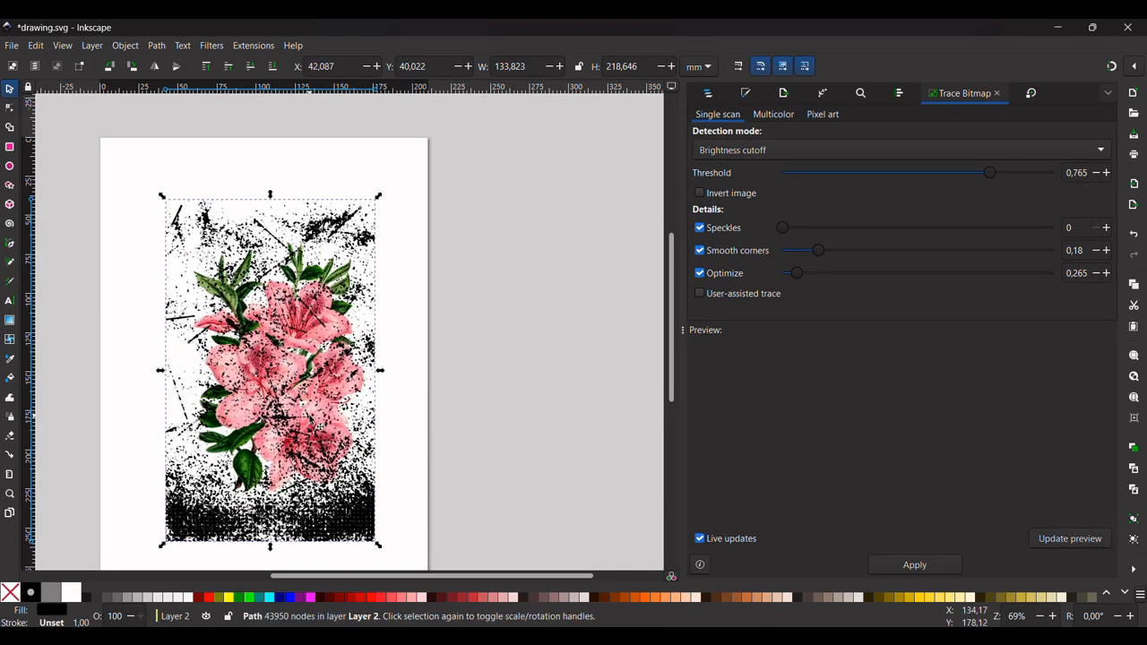
Stretch the texture path downward to a height of about 248 mm, keeping its width.
scroll(314, 429, "down", 2)
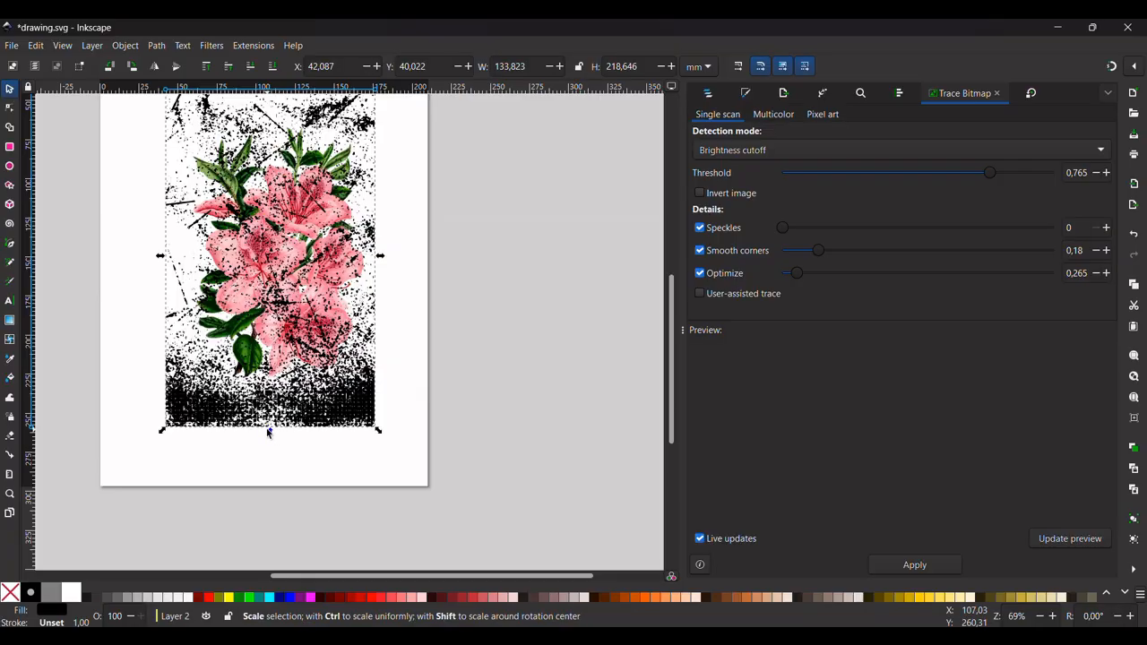
left_click_drag(268, 431, 270, 480)
scroll(390, 371, "up", 6)
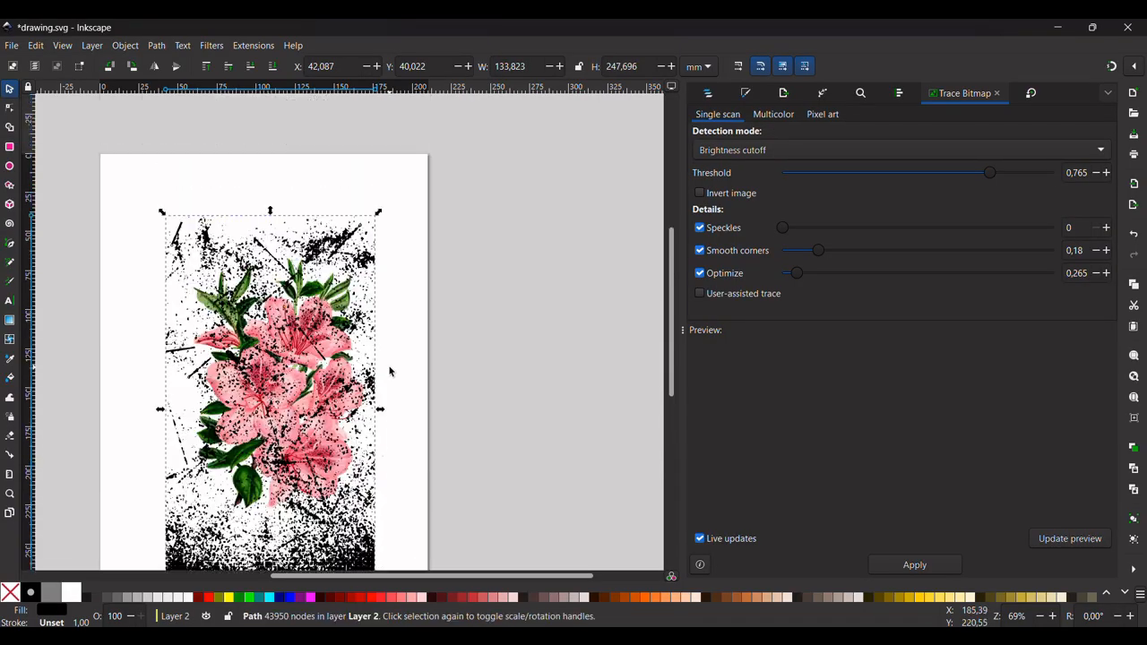
scroll(390, 371, "down", 4)
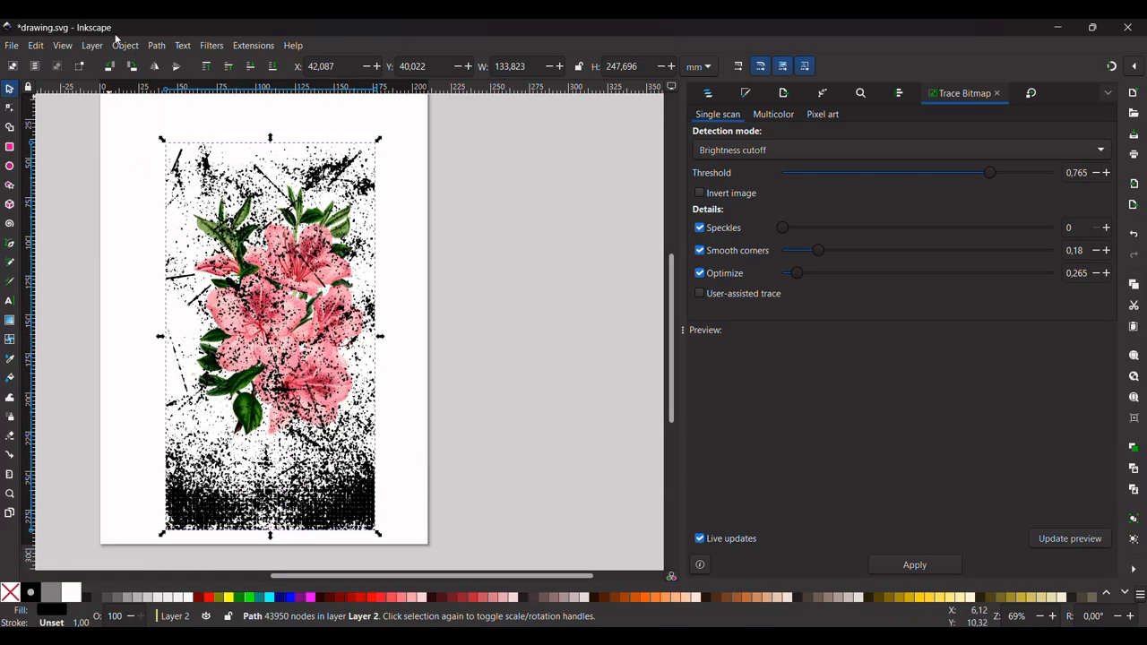
scroll(265, 321, "down", 3)
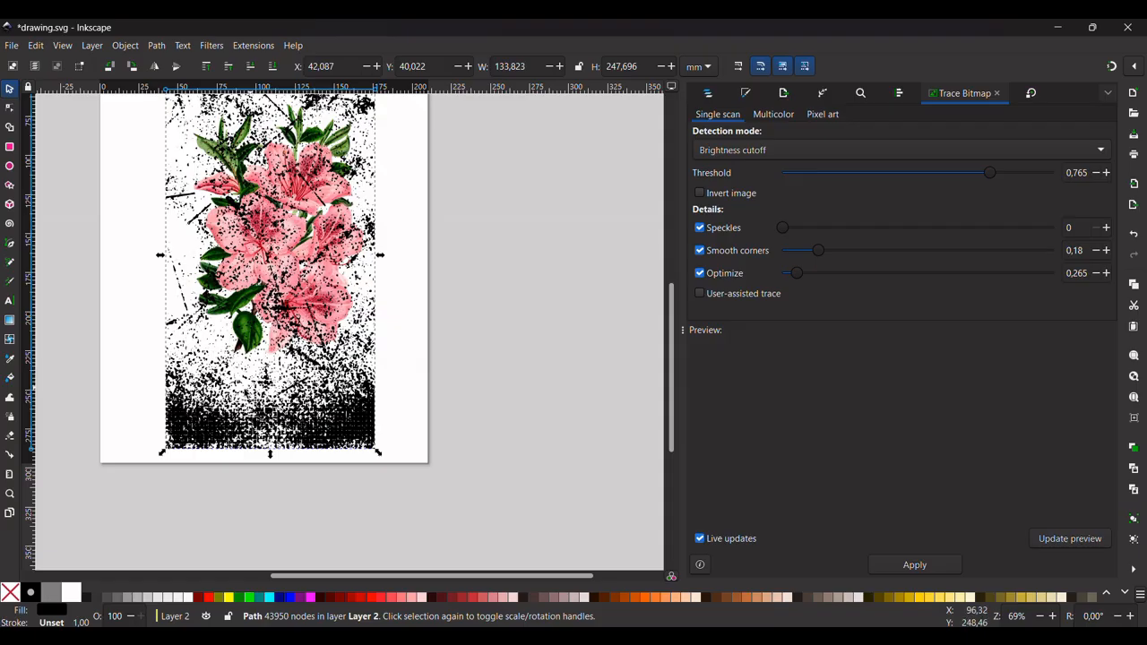
Erase the dense speckled area along the lower part of the texture path with the Eraser in clip mode, width 60.
left_click(10, 436)
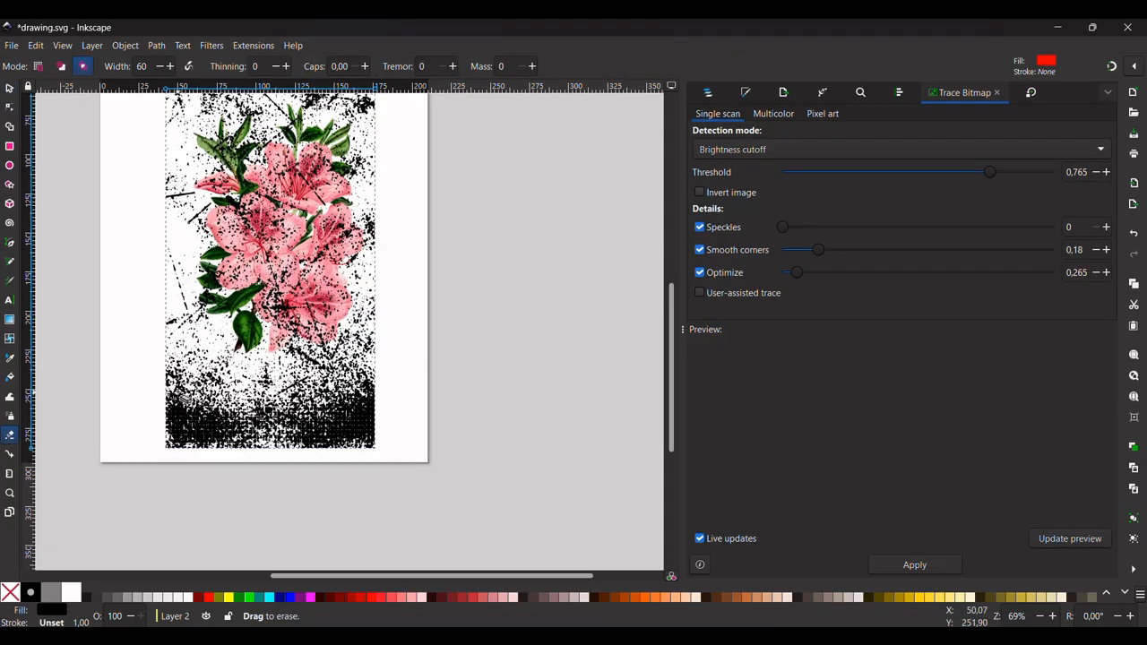
mouse_move(170, 372)
left_mouse_down()
mouse_move(383, 377)
mouse_move(383, 397)
mouse_move(224, 389)
mouse_move(141, 401)
mouse_move(162, 415)
mouse_move(406, 418)
mouse_move(146, 438)
mouse_move(403, 451)
left_mouse_up()
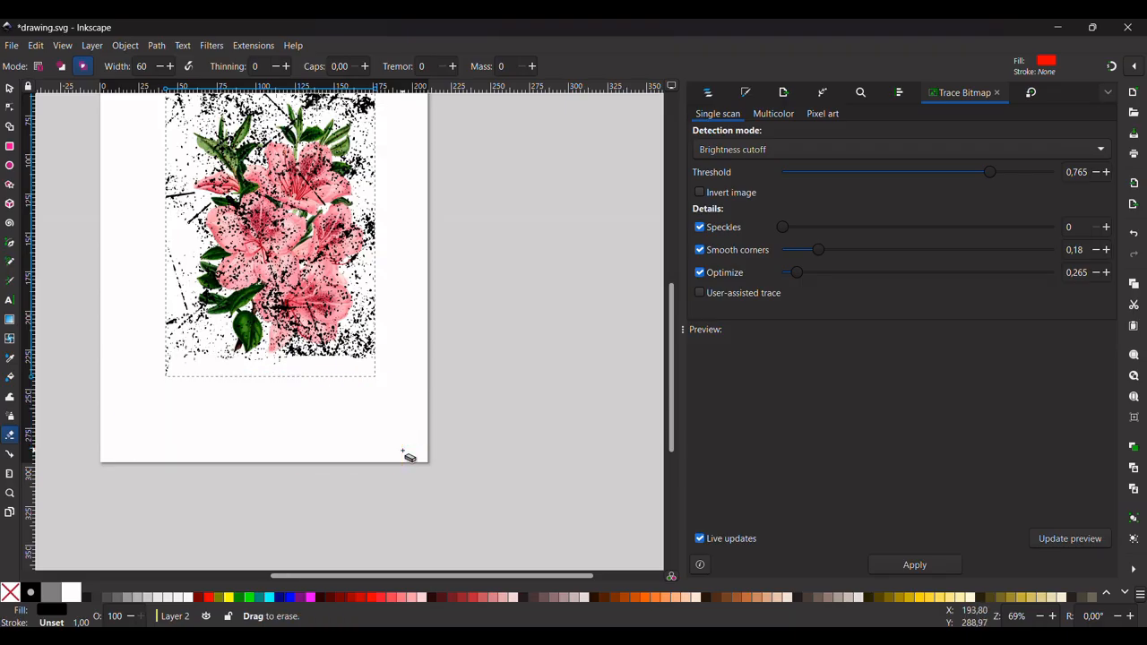
left_click(9, 88)
scroll(294, 335, "up", 2)
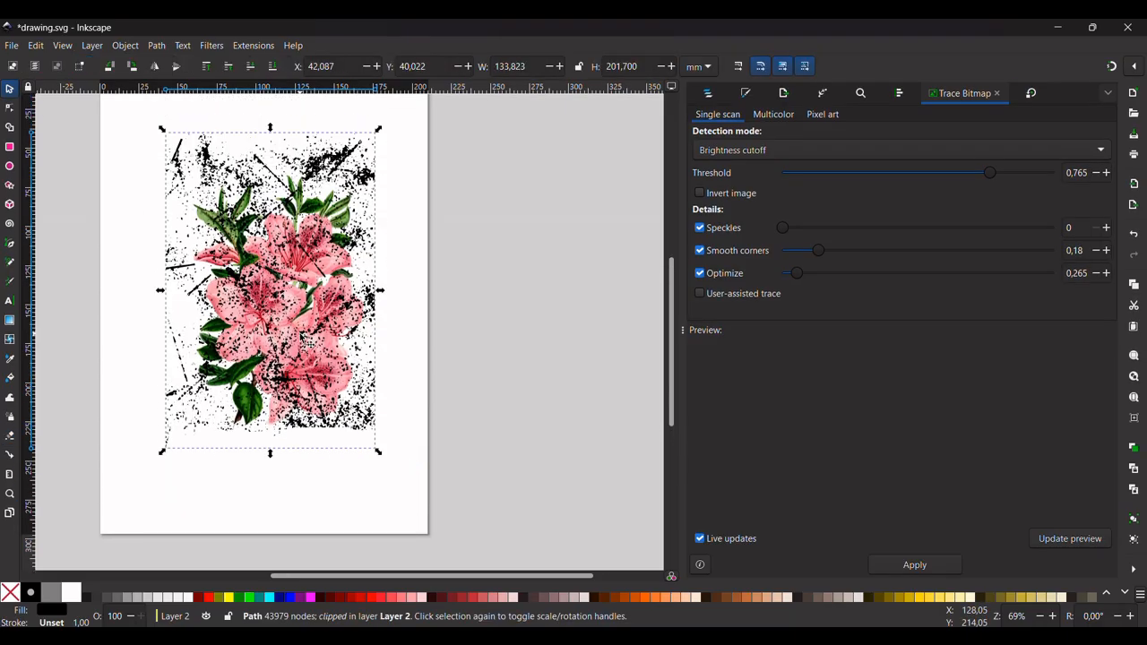
left_click_drag(311, 364, 314, 366)
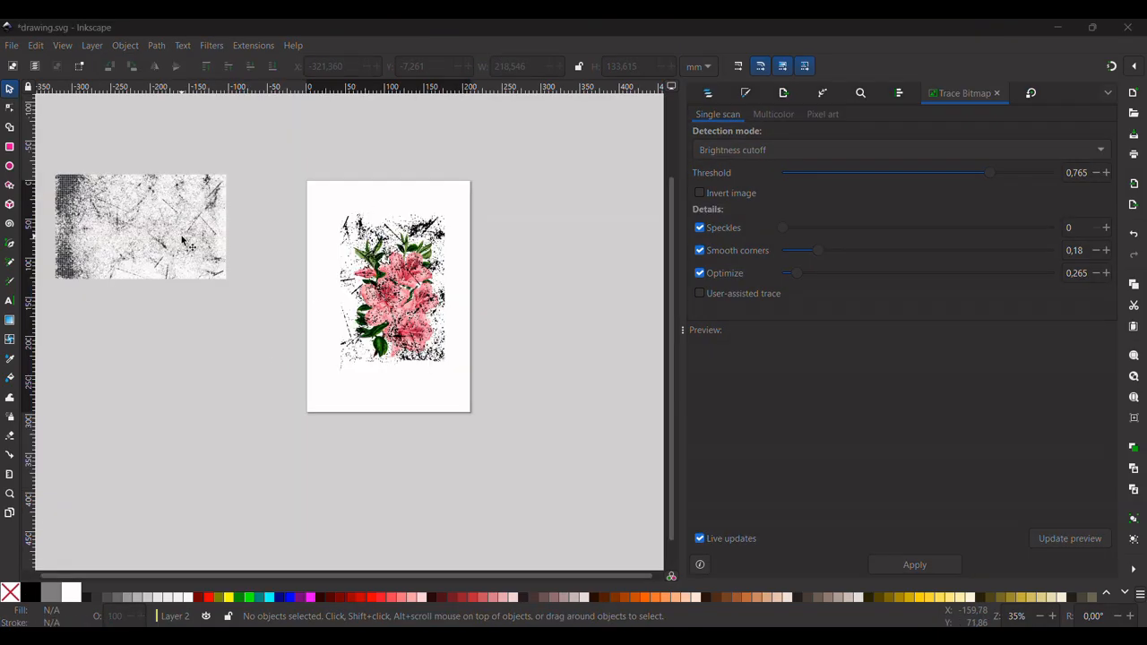
Delete the original grunge image and move the clipped texture path beside the page, at about X 261 mm, Y 1 mm.
left_click(185, 240)
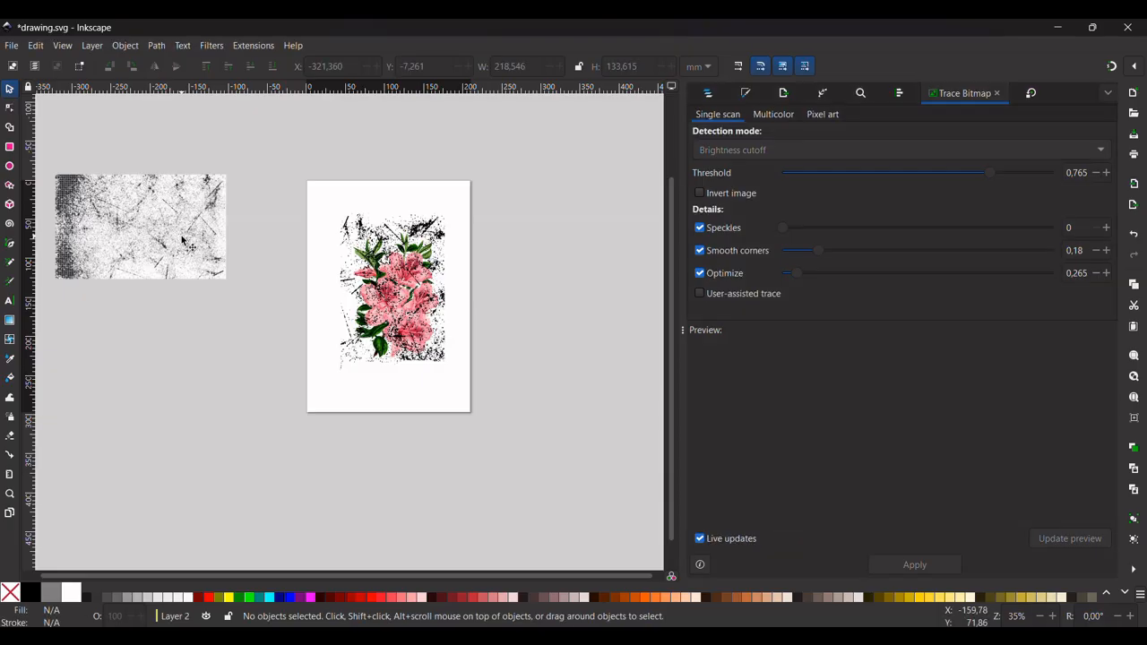
key("Delete")
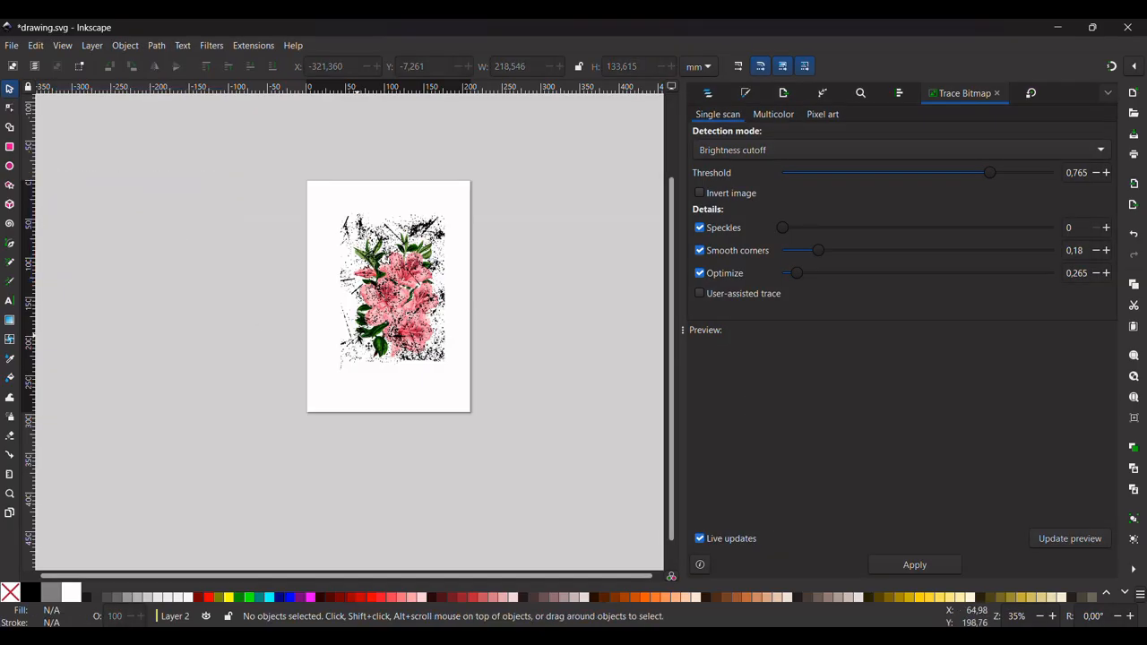
left_click_drag(416, 321, 591, 289)
scroll(555, 385, "up", 2)
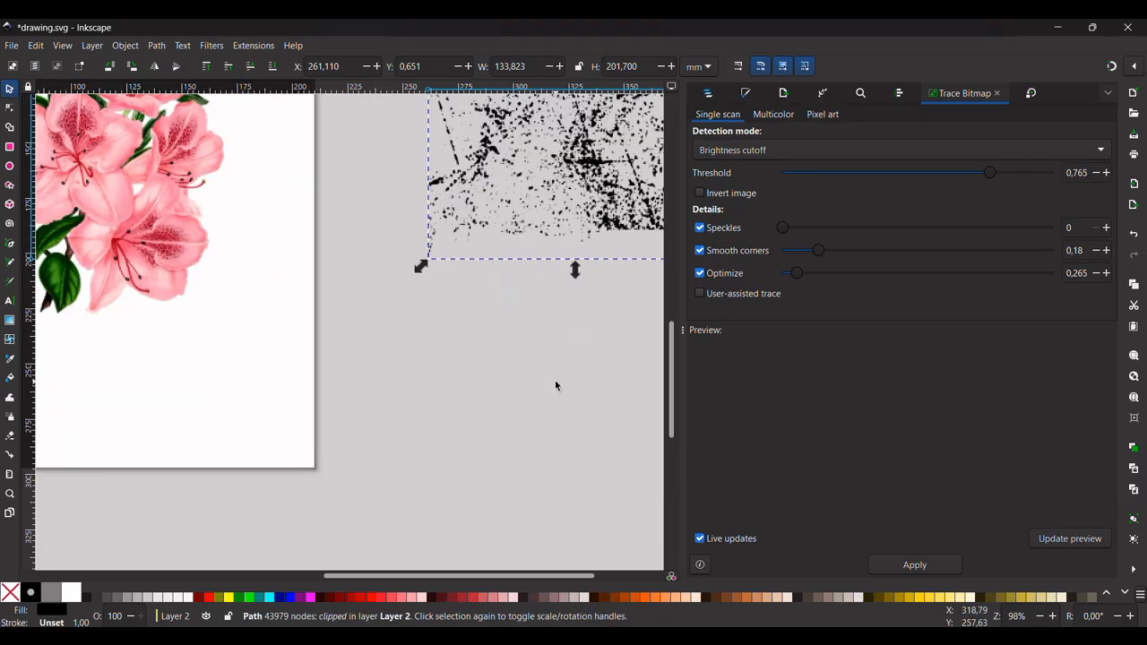
scroll(555, 380, "right", 3)
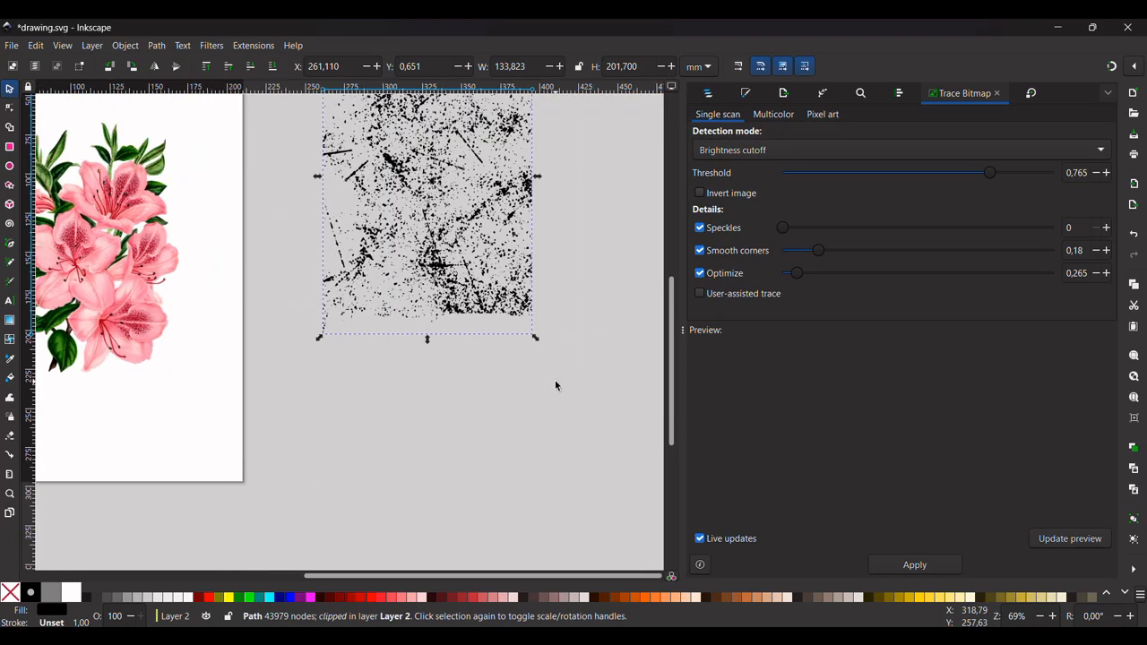
scroll(475, 342, "down", 2)
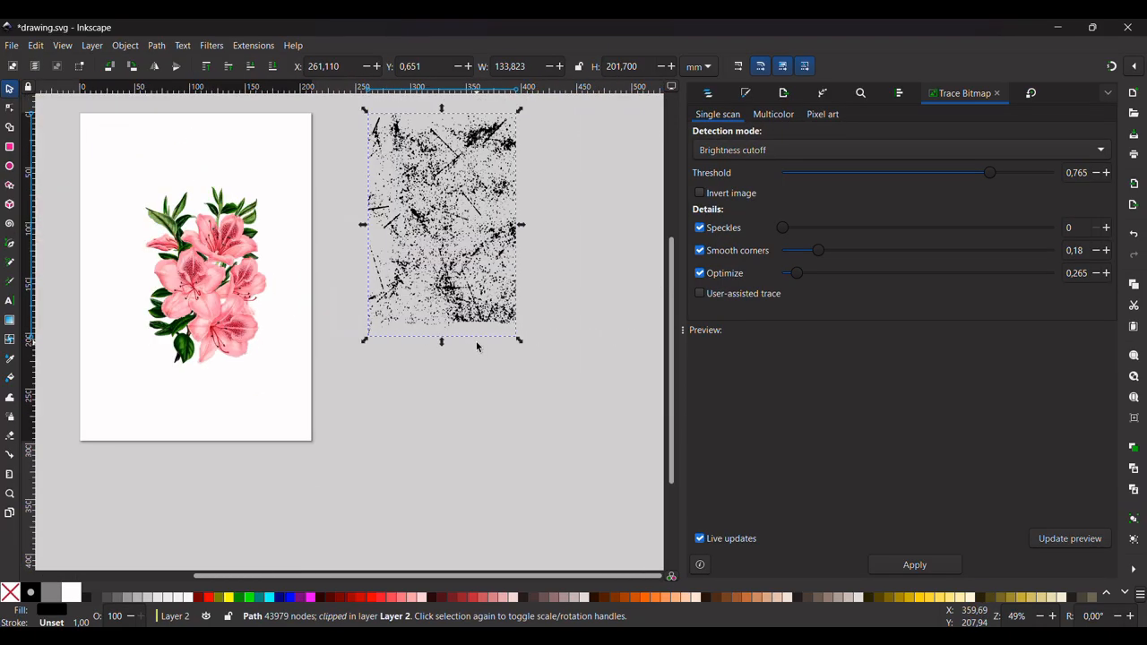
scroll(476, 343, "left", 2)
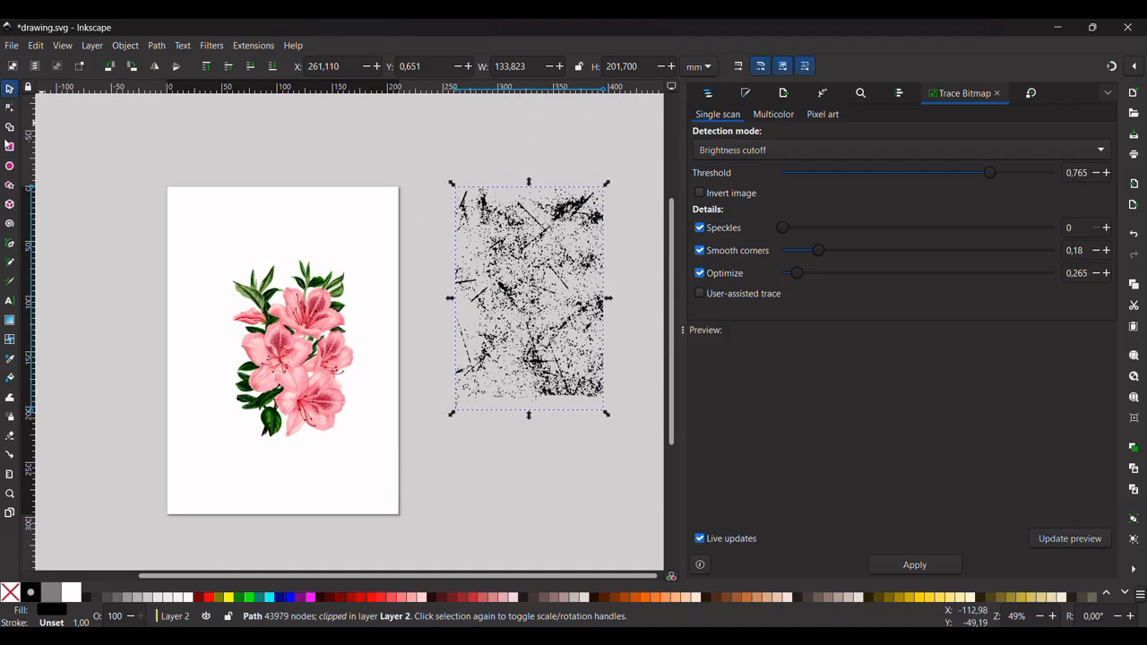
Select the whole clipped texture path and group it.
left_click(8, 149)
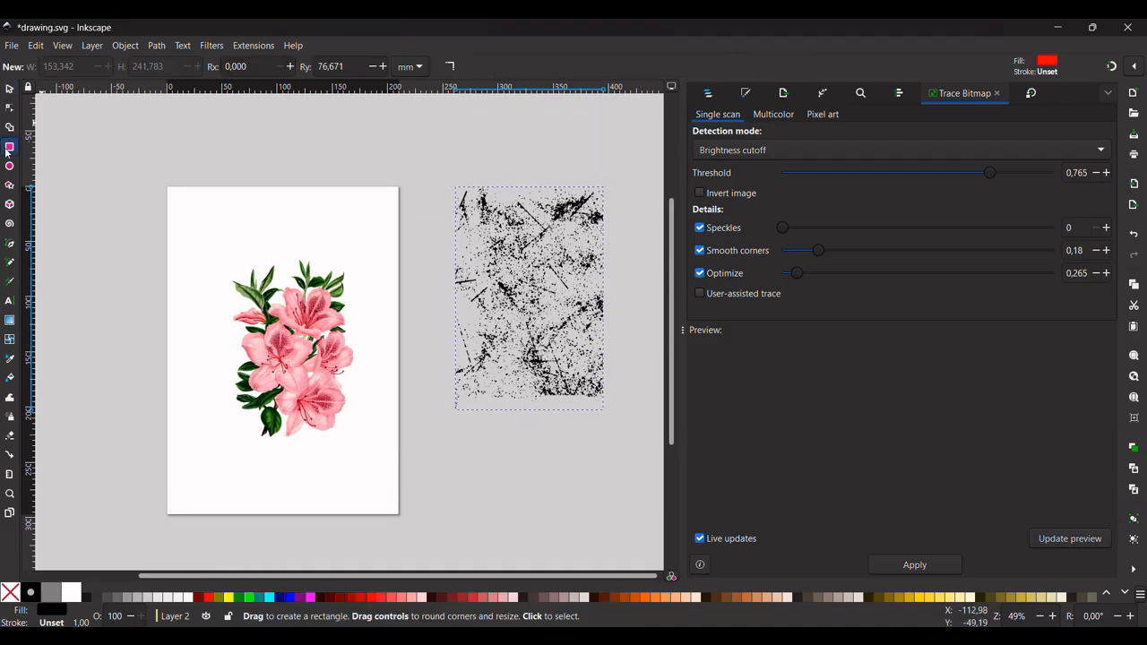
left_click(8, 89)
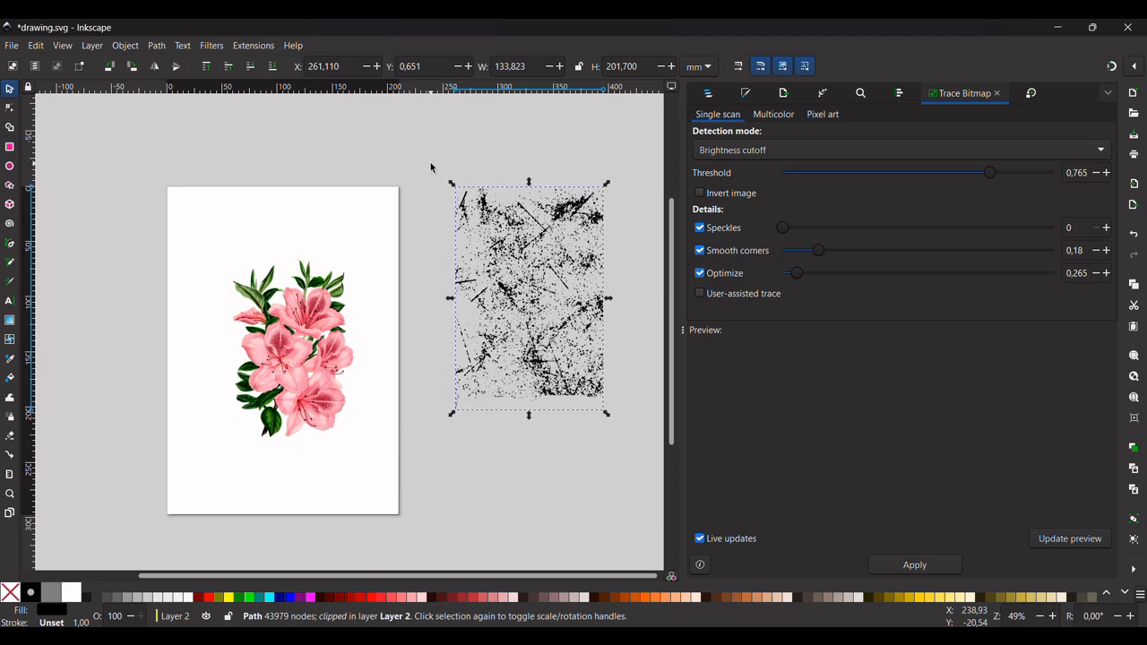
left_click_drag(431, 167, 631, 463)
left_click(631, 463)
left_click(534, 250)
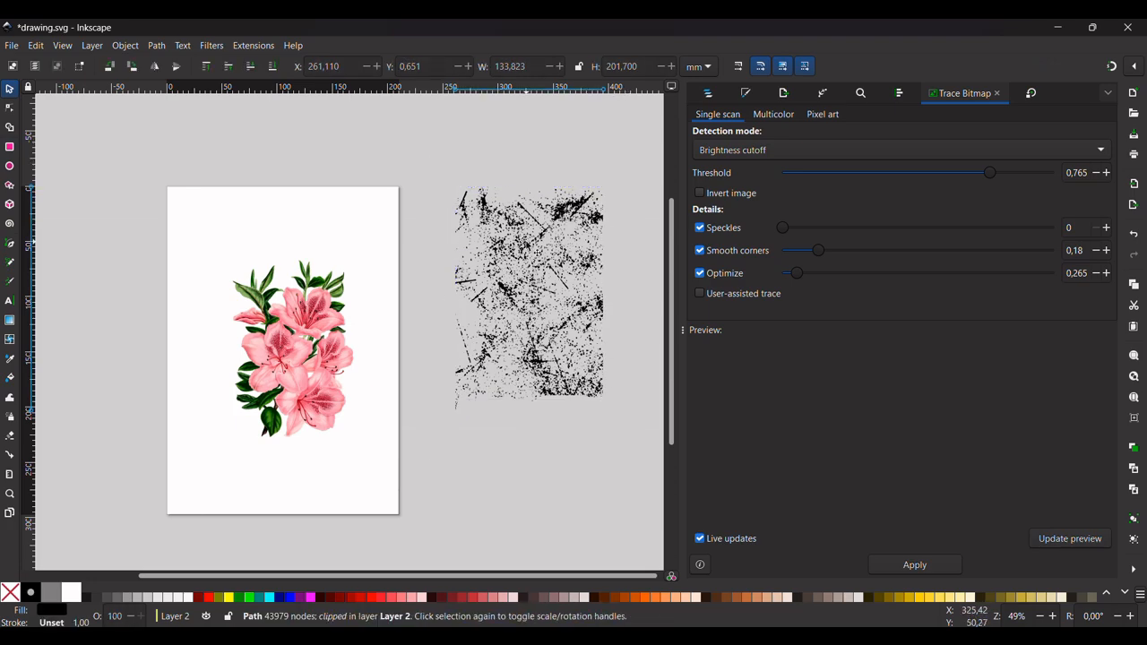
left_click(545, 547)
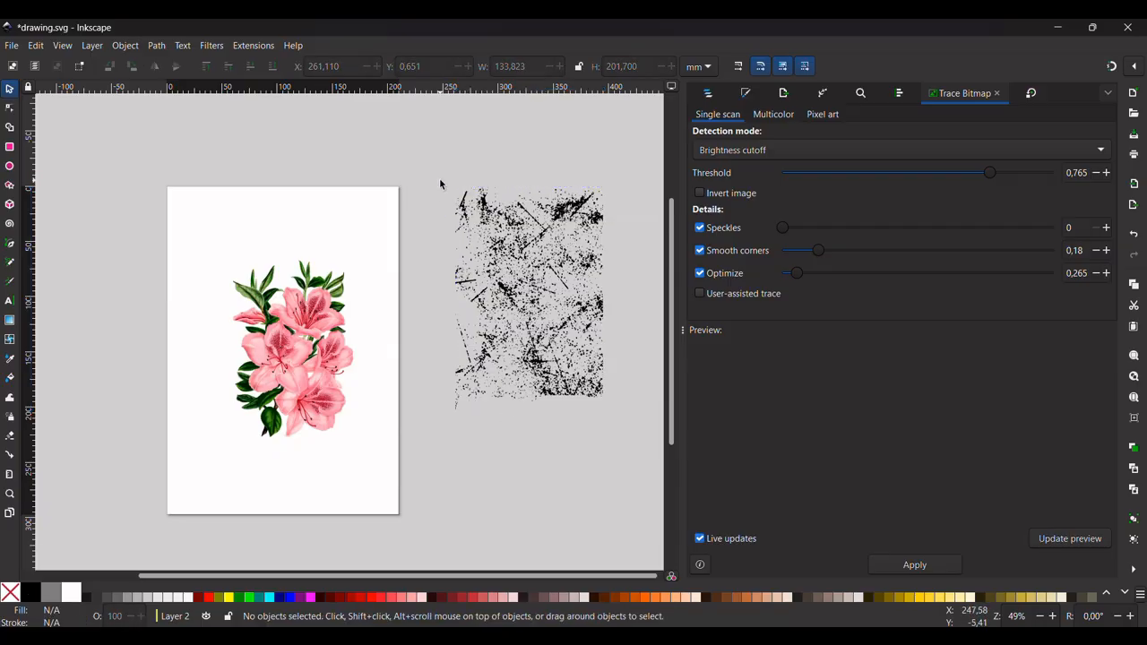
left_click_drag(447, 178, 617, 450)
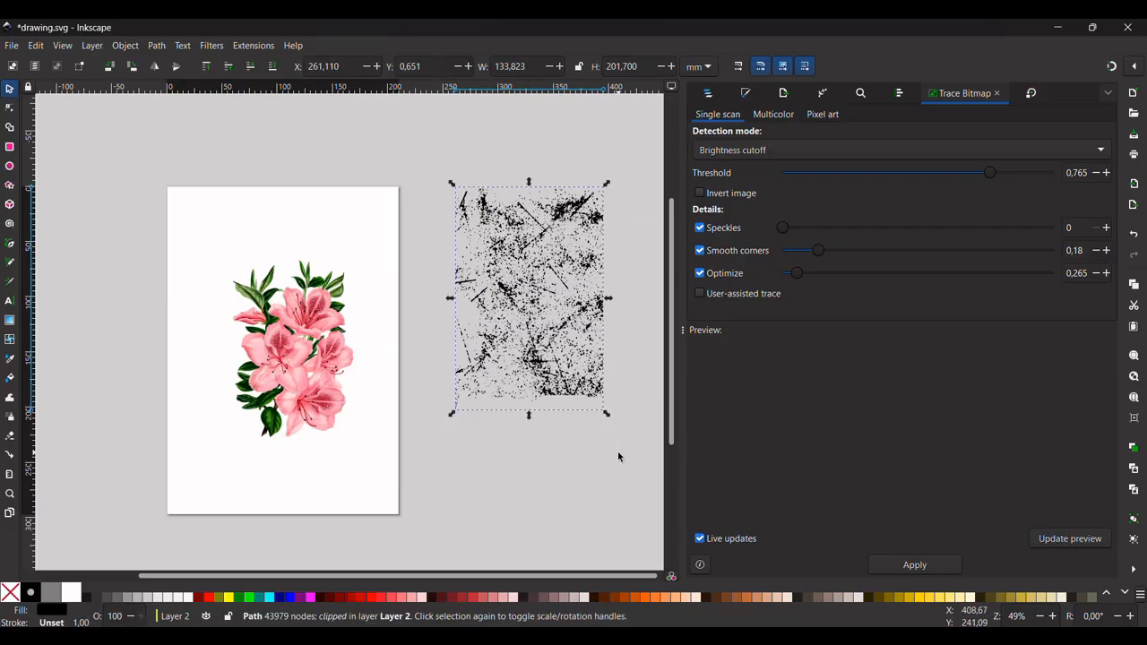
left_click(136, 45)
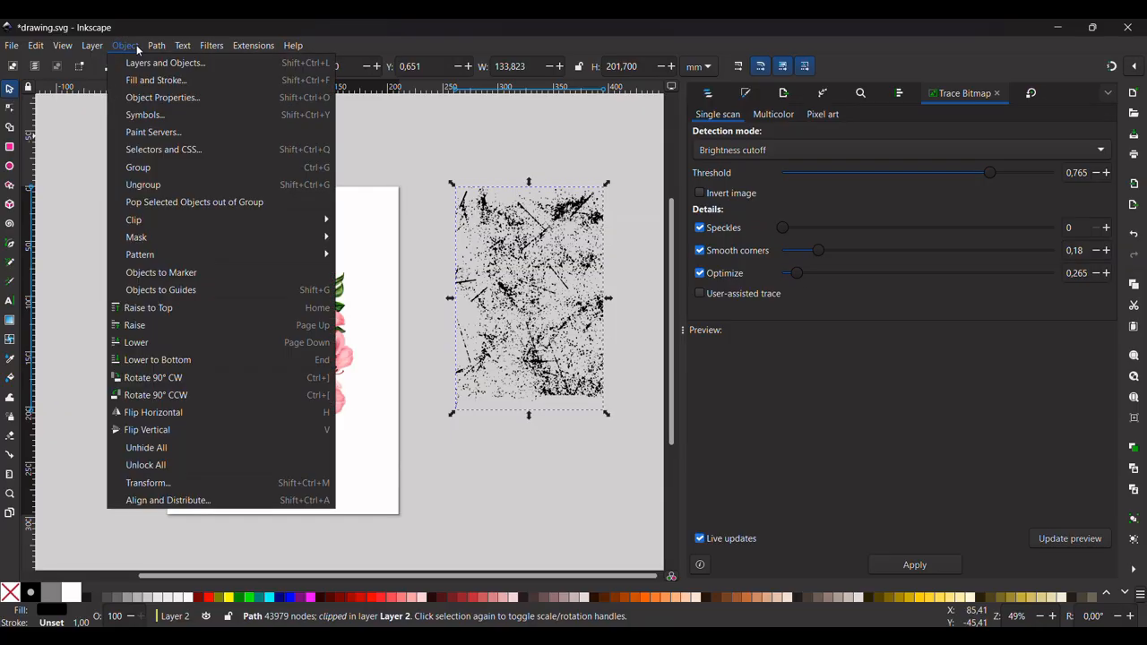
left_click(160, 168)
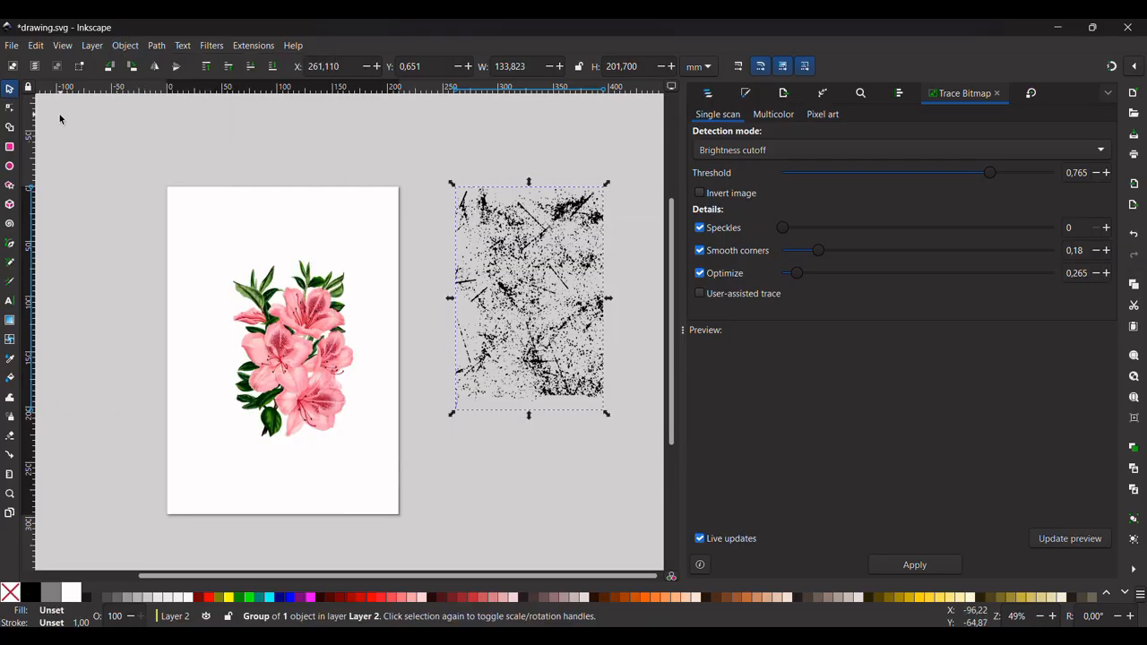
Draw a square of about 94 mm per side overlapping the page's upper-left corner.
left_click(12, 148)
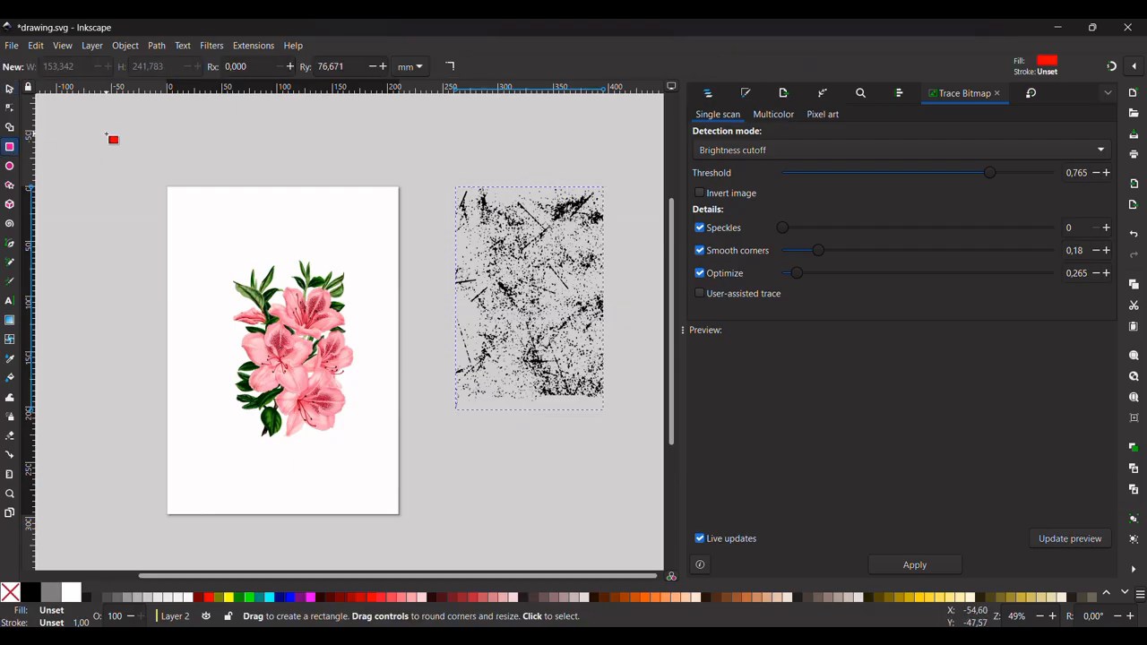
mouse_move(88, 150)
left_mouse_down()
mouse_move(121, 152)
mouse_move(181, 193)
mouse_move(181, 207)
left_mouse_up()
key("ctrl+z")
key("ctrl")
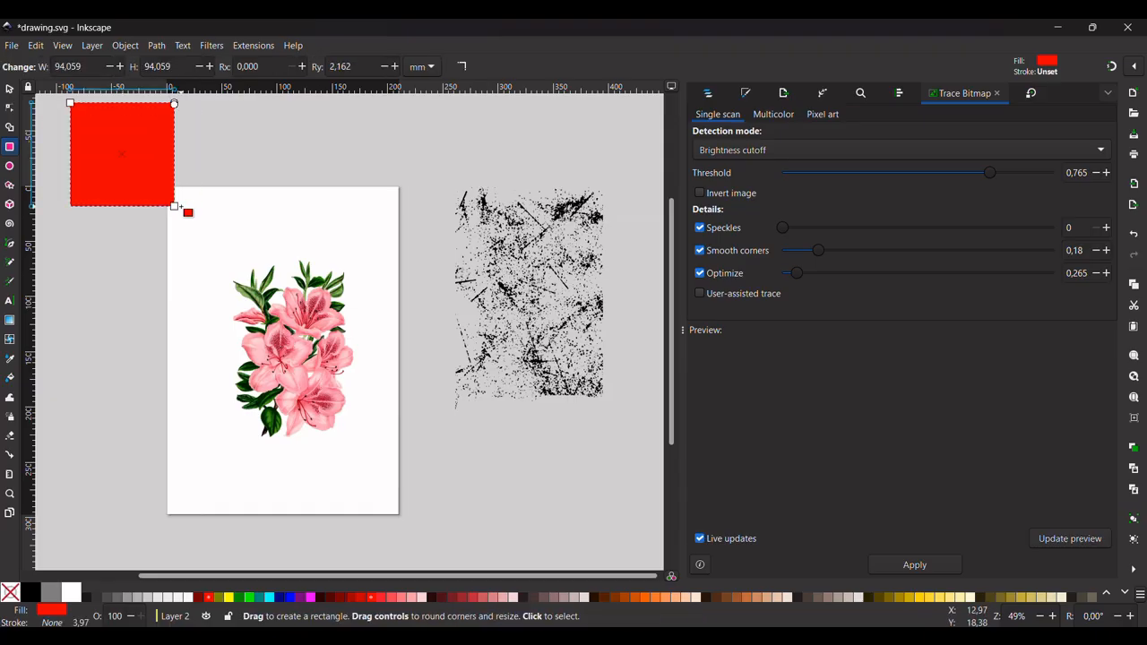
left_click(12, 90)
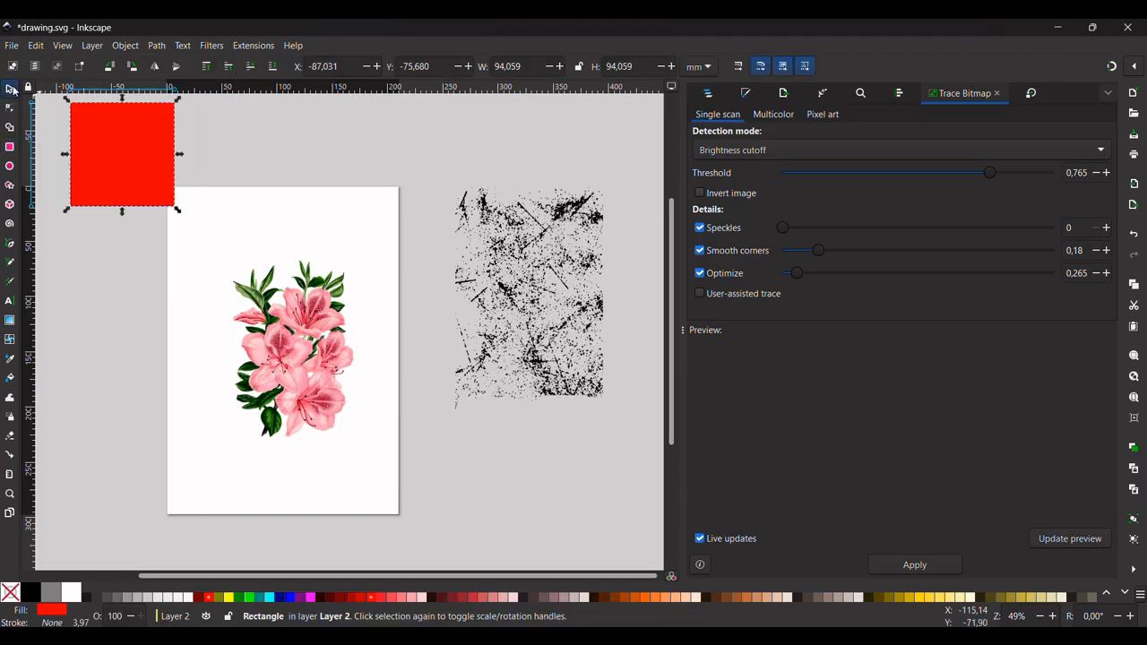
Fill the red square with white.
left_click(542, 299)
scroll(541, 298, "left", 3)
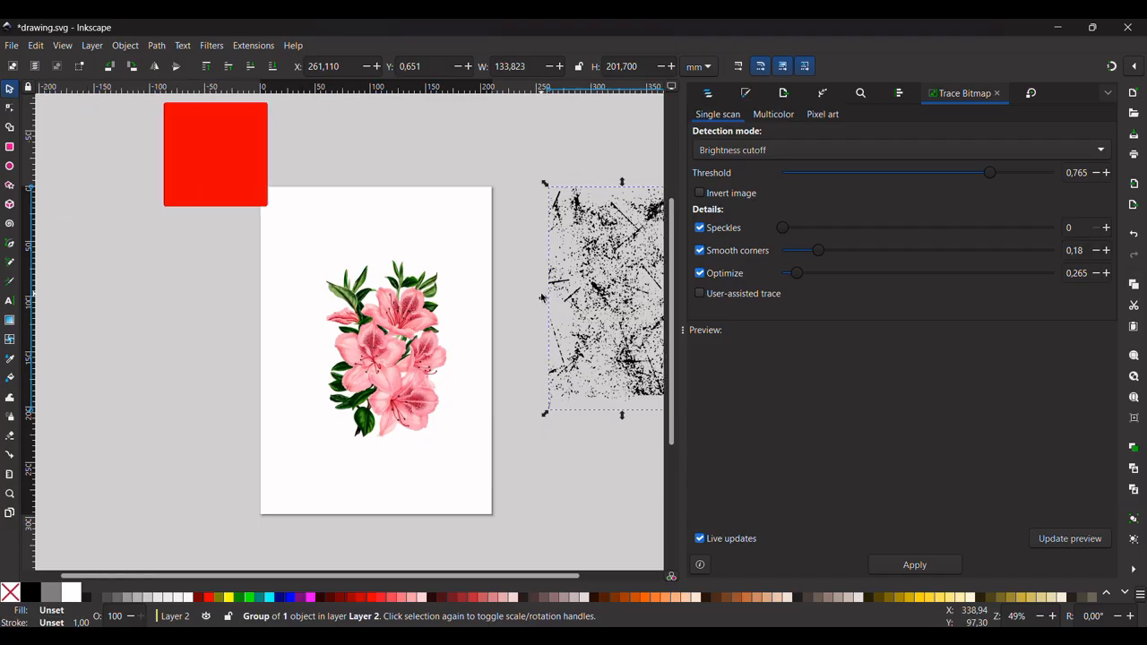
left_click(184, 135)
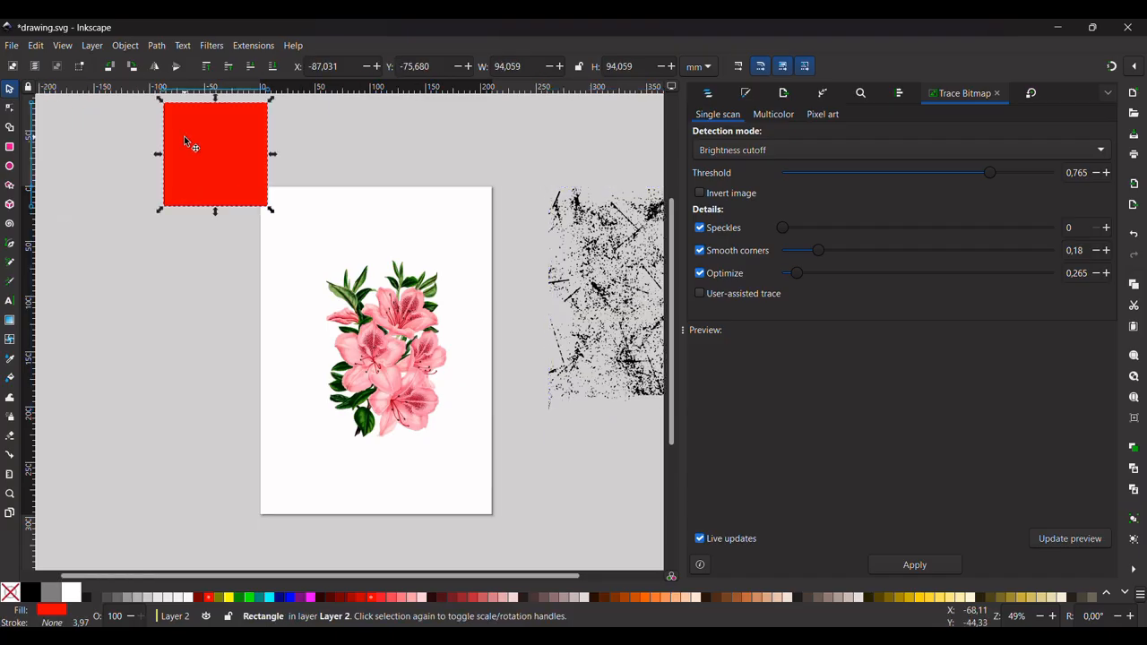
left_click(71, 593)
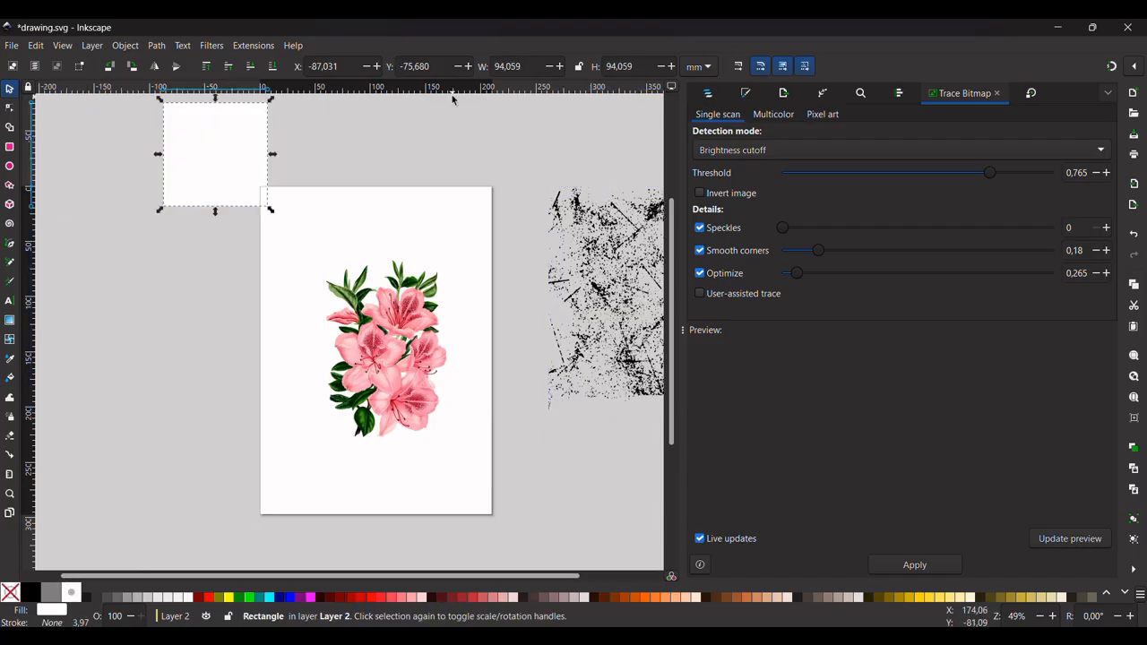
Copy the grouped texture and paste its size onto the white square.
left_click(612, 318)
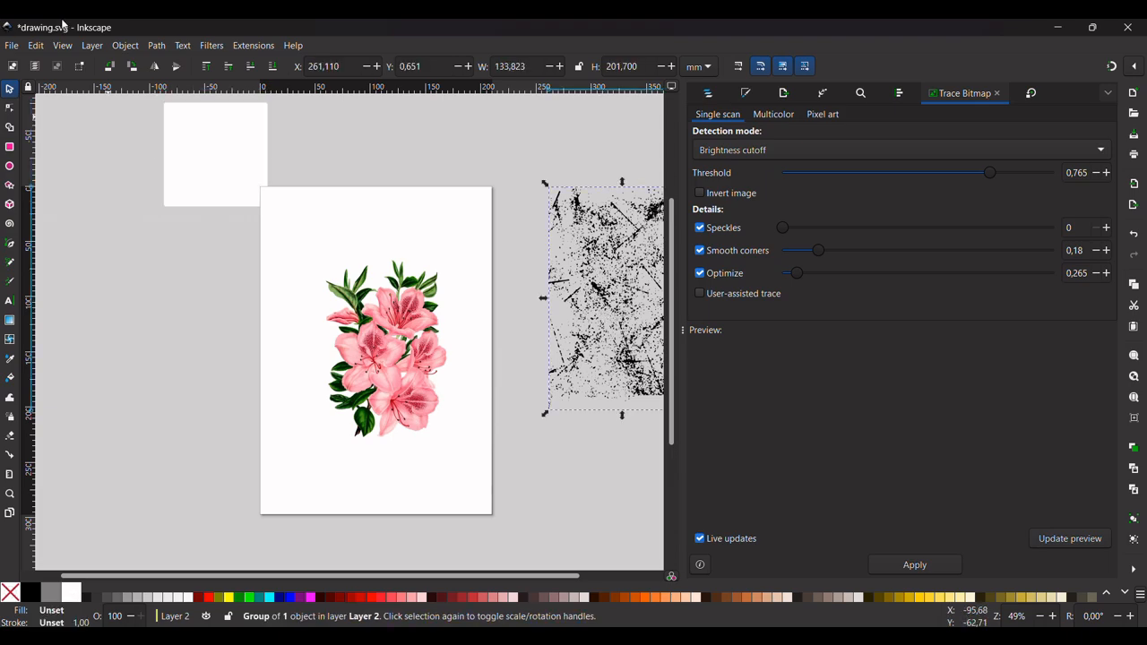
left_click(126, 46)
left_click(125, 46)
left_click(36, 46)
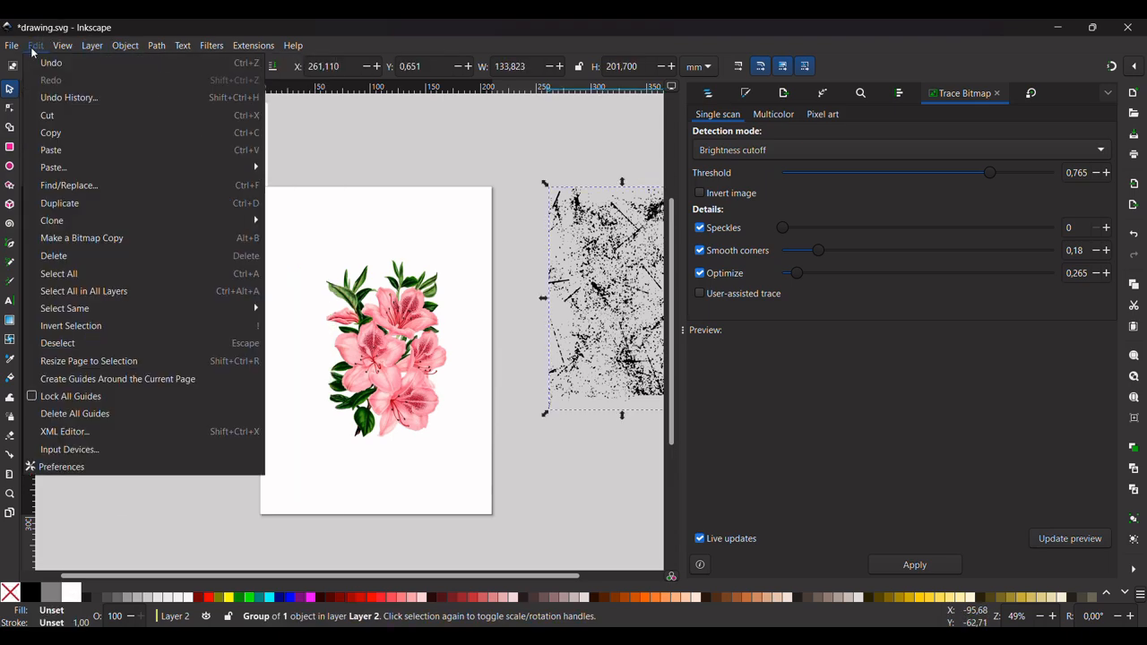
left_click(50, 132)
left_click(243, 170)
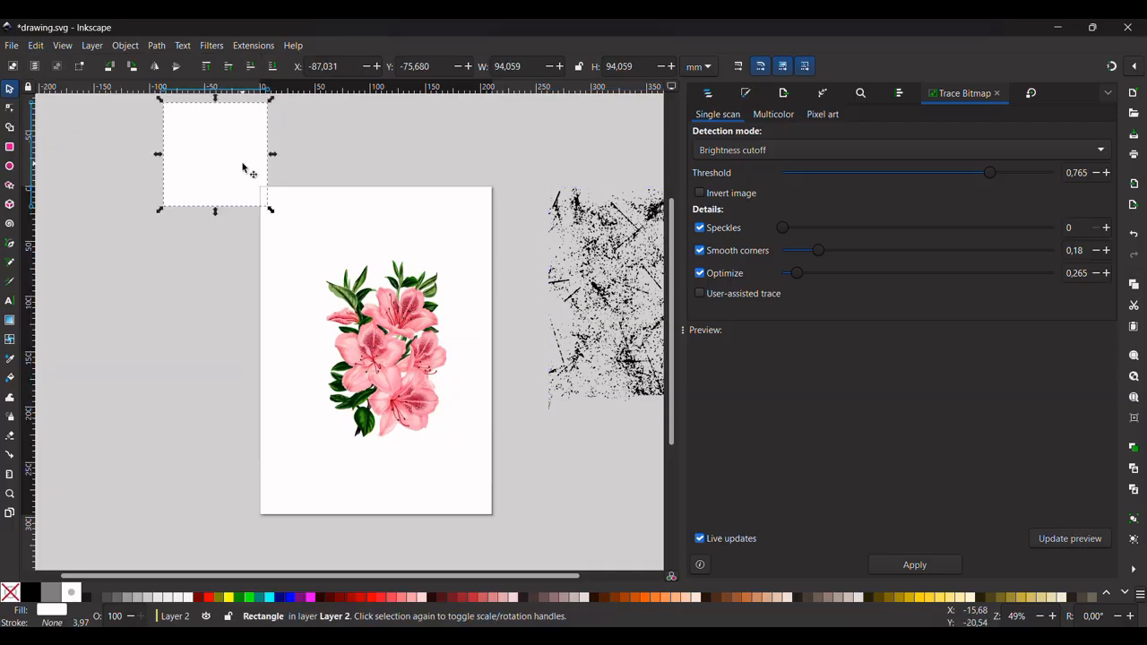
left_click(43, 49)
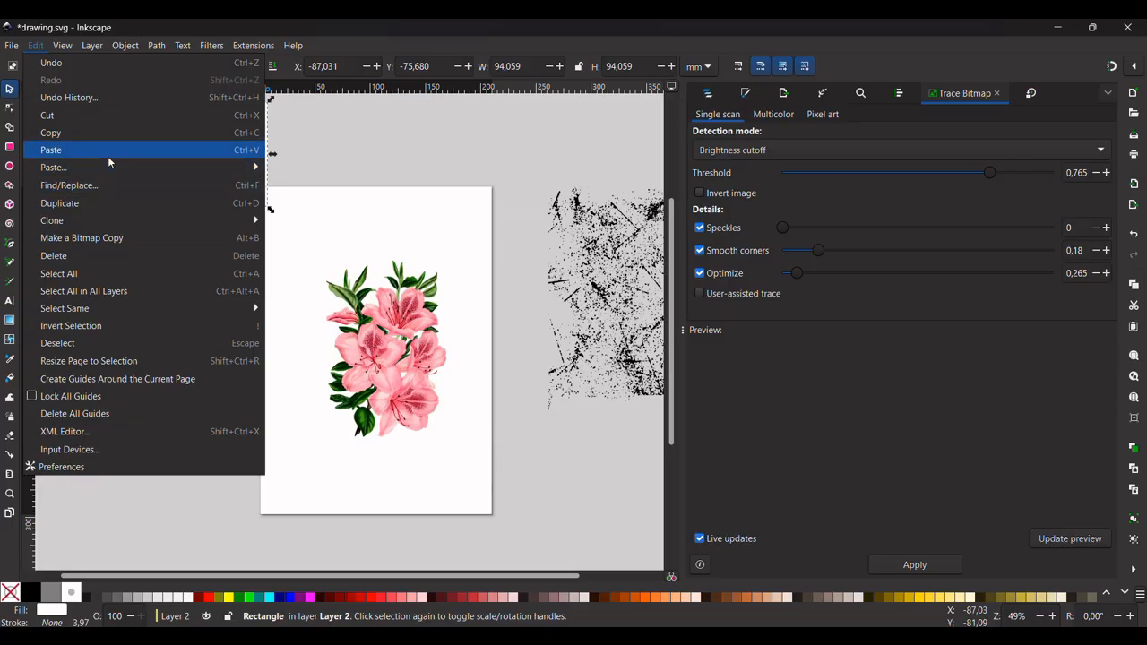
mouse_move(106, 169)
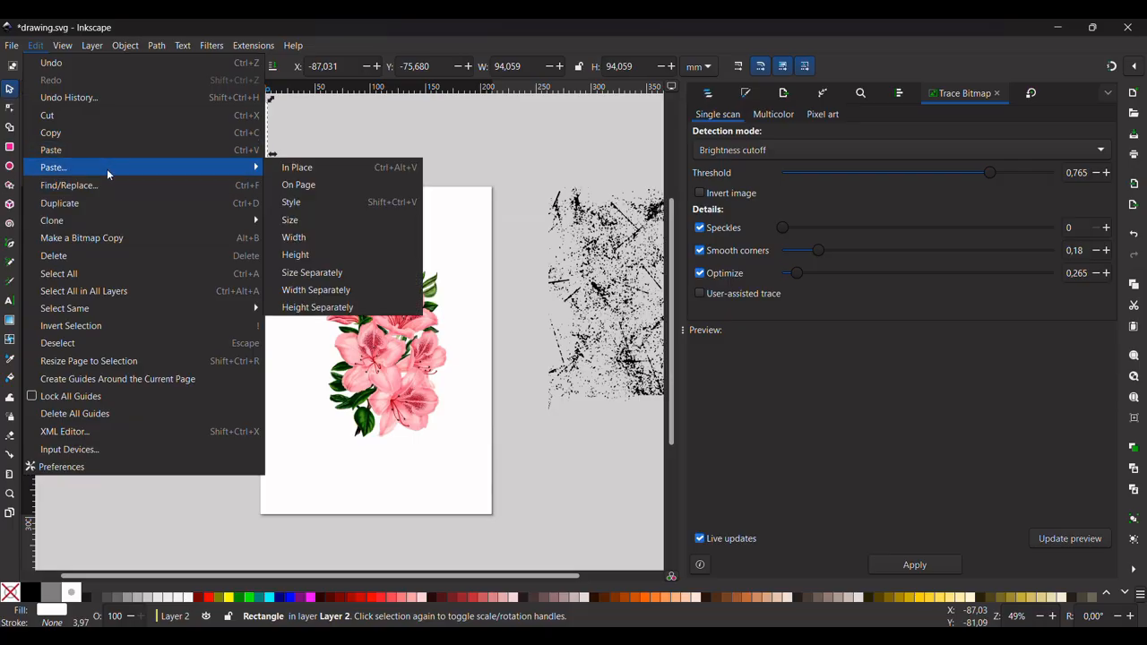
left_click(304, 225)
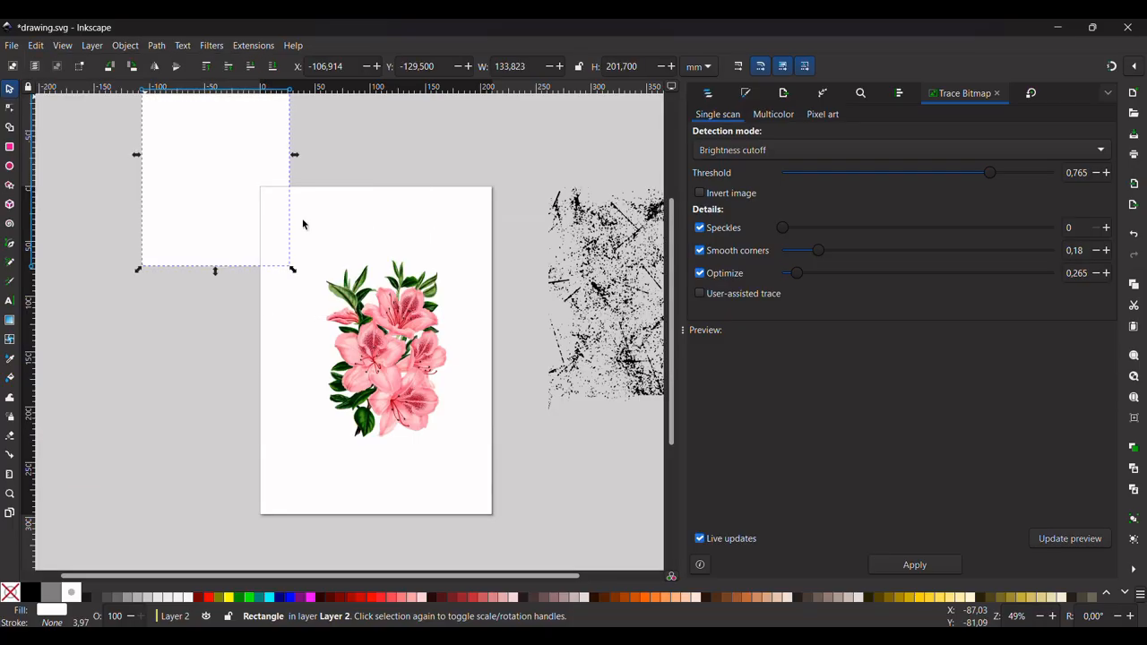
Move the white rectangle over the texture with snapping on, to about X 261 mm, Y 1 mm.
scroll(303, 225, "up", 2)
scroll(236, 364, "right", 3)
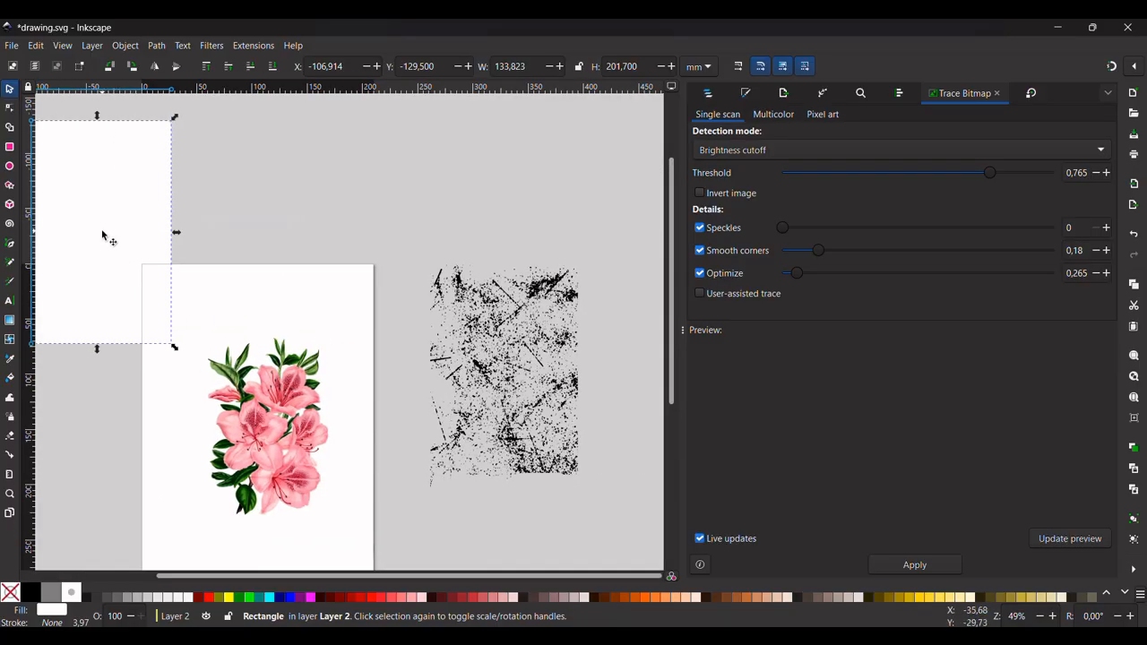
left_click_drag(102, 234, 540, 279)
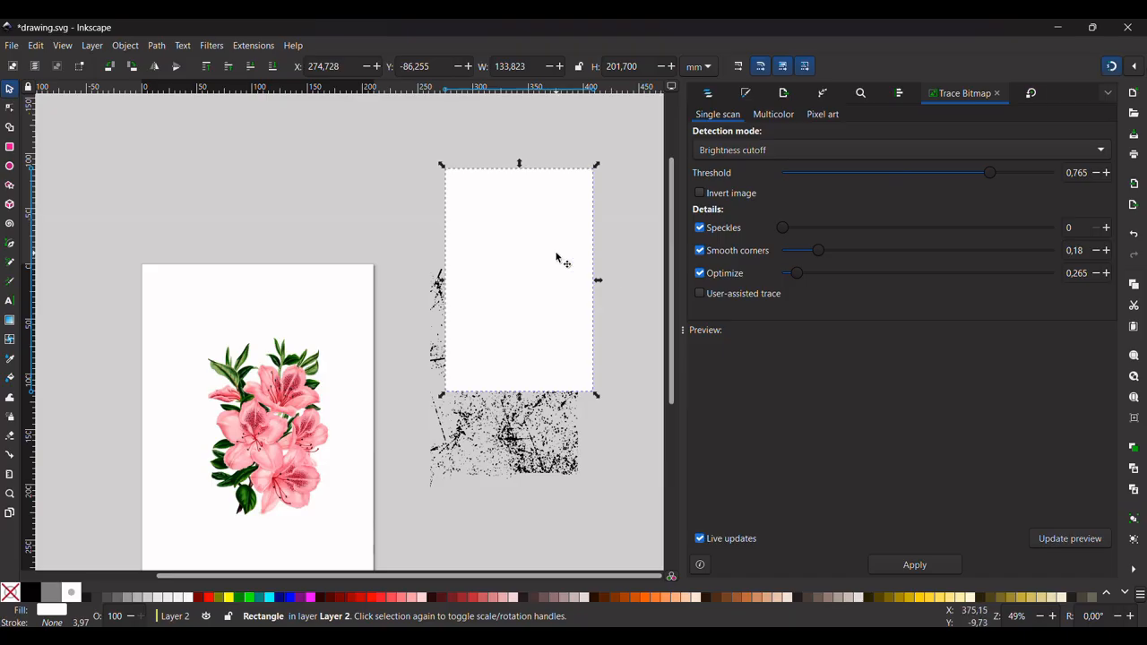
left_click_drag(550, 271, 544, 361)
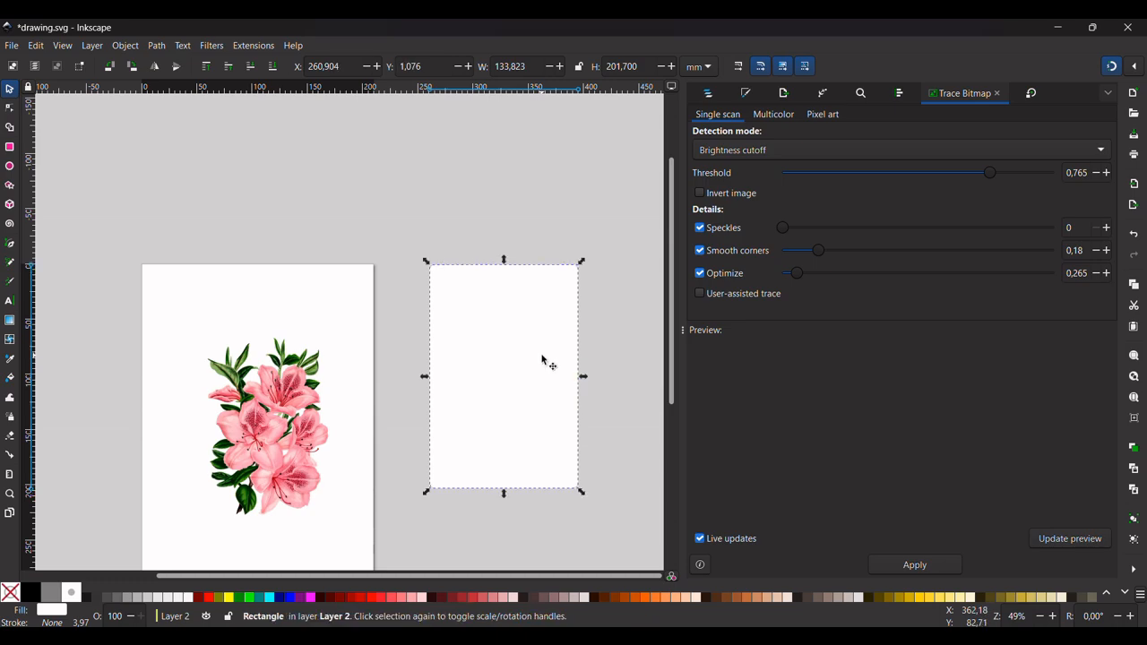
Lower the white rectangle to the bottom, behind the texture, and align the texture group with it at X 260,904 mm, Y 1,076 mm.
left_click(272, 67)
scroll(517, 422, "up", 2)
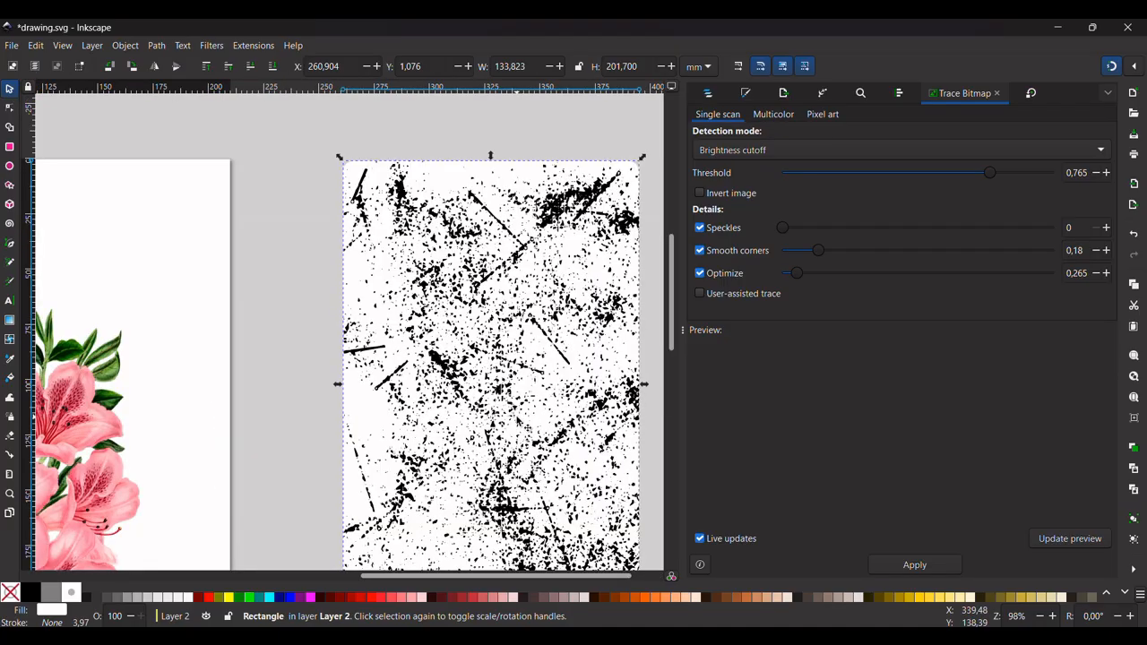
left_click(517, 421)
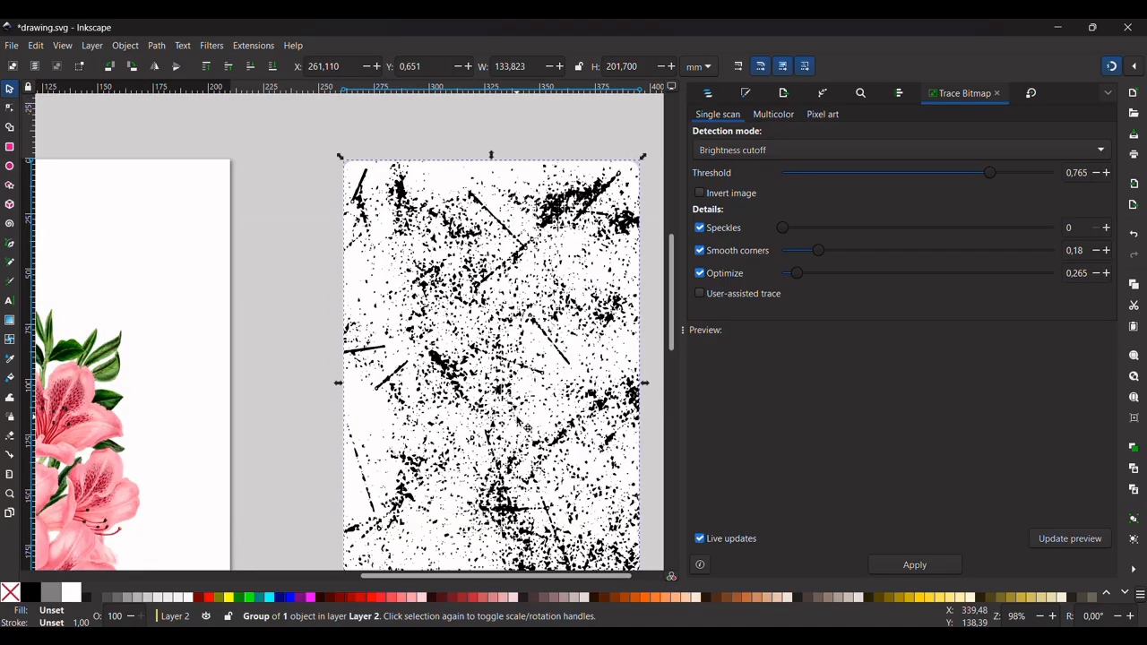
left_click_drag(518, 422, 517, 422)
scroll(517, 422, "down", 3)
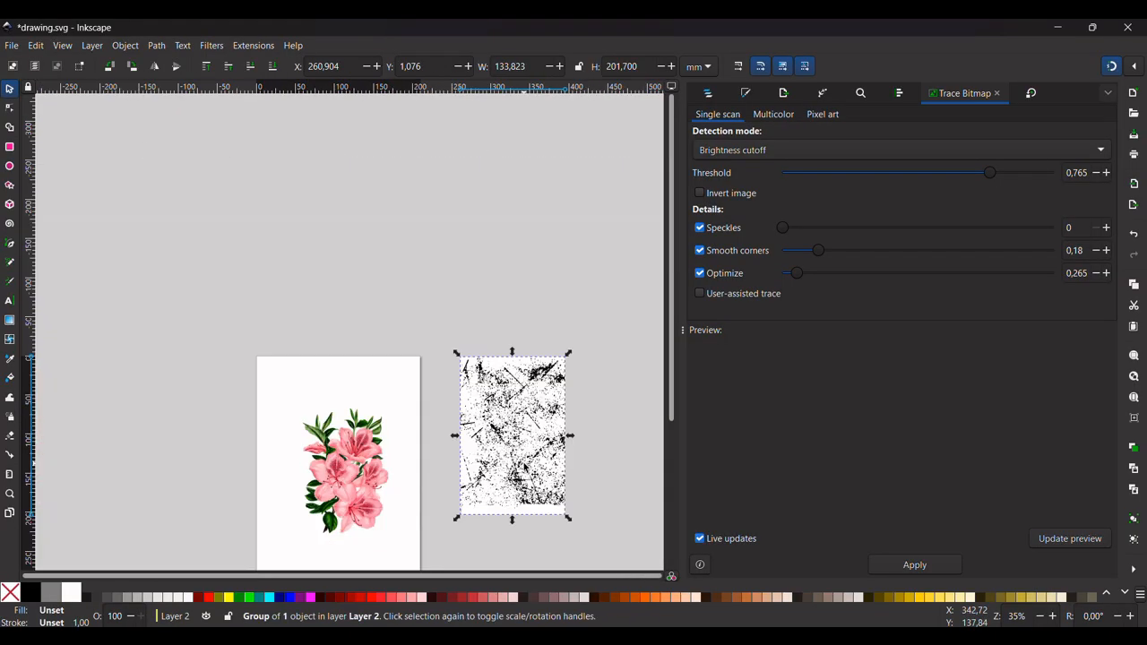
Remove the rounding from the white rectangle's corners so that they are sharp behind the texture.
scroll(524, 437, "down", 1)
left_click(534, 516)
scroll(534, 516, "up", 2)
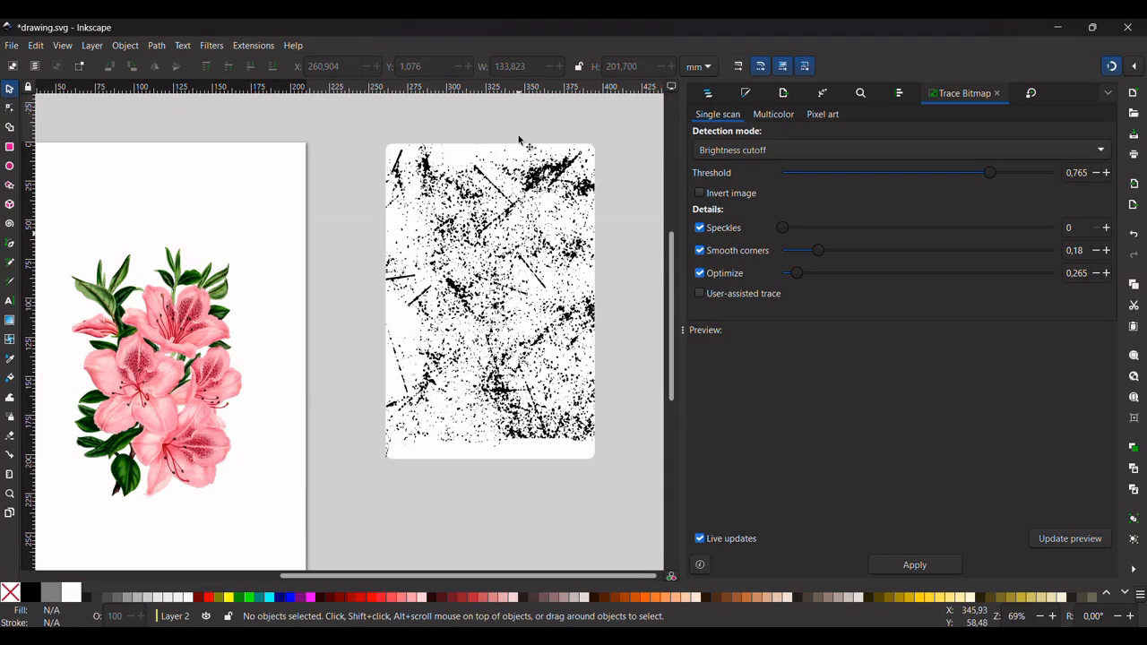
scroll(488, 95, "up", 3)
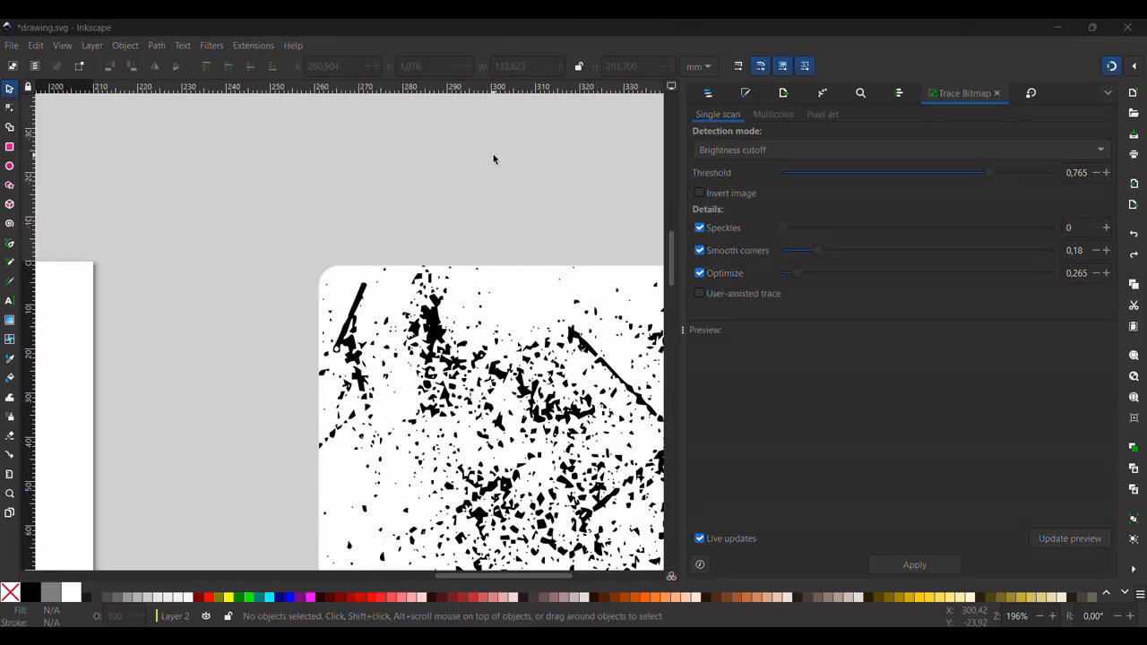
scroll(493, 156, "down", 3)
scroll(448, 202, "up", 4)
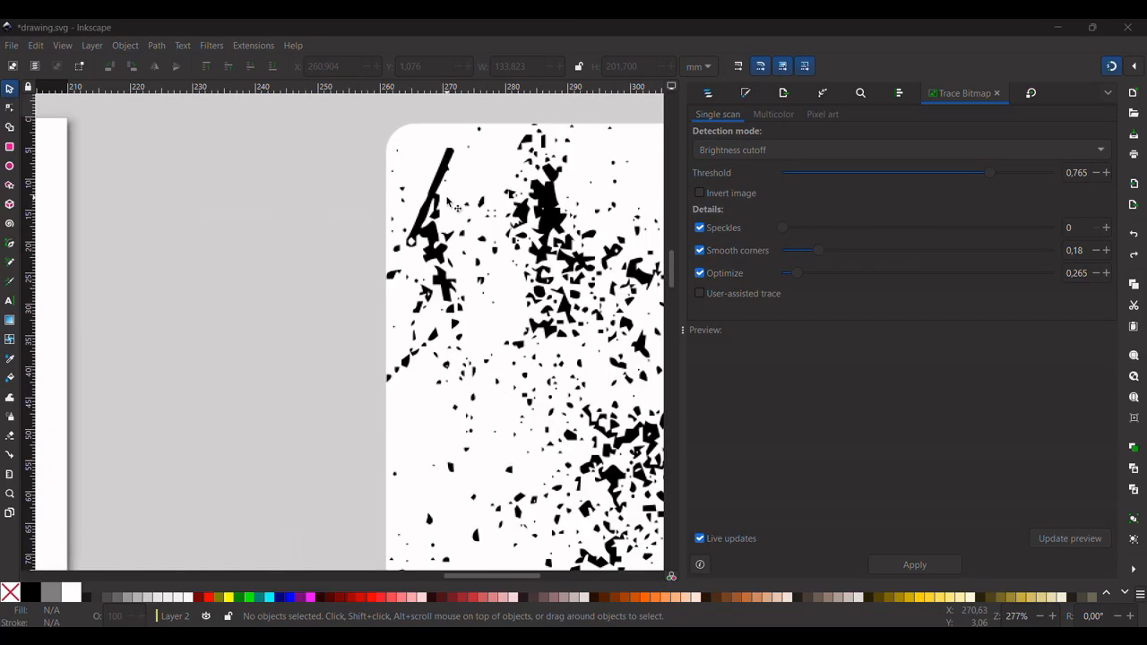
left_click(424, 133)
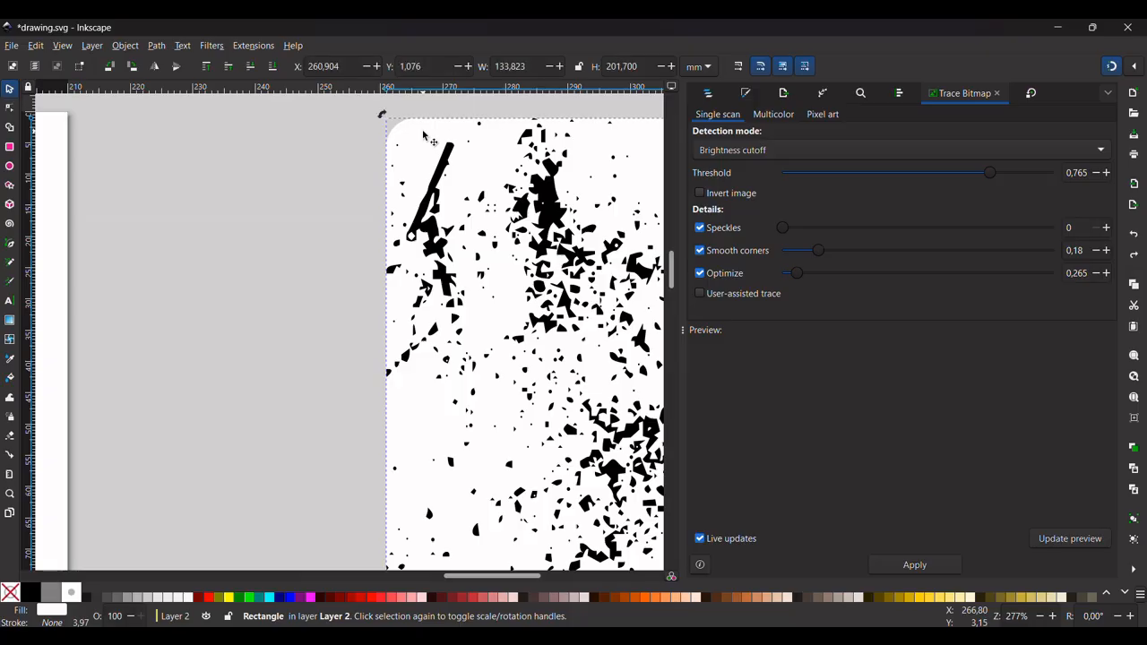
left_click(273, 164)
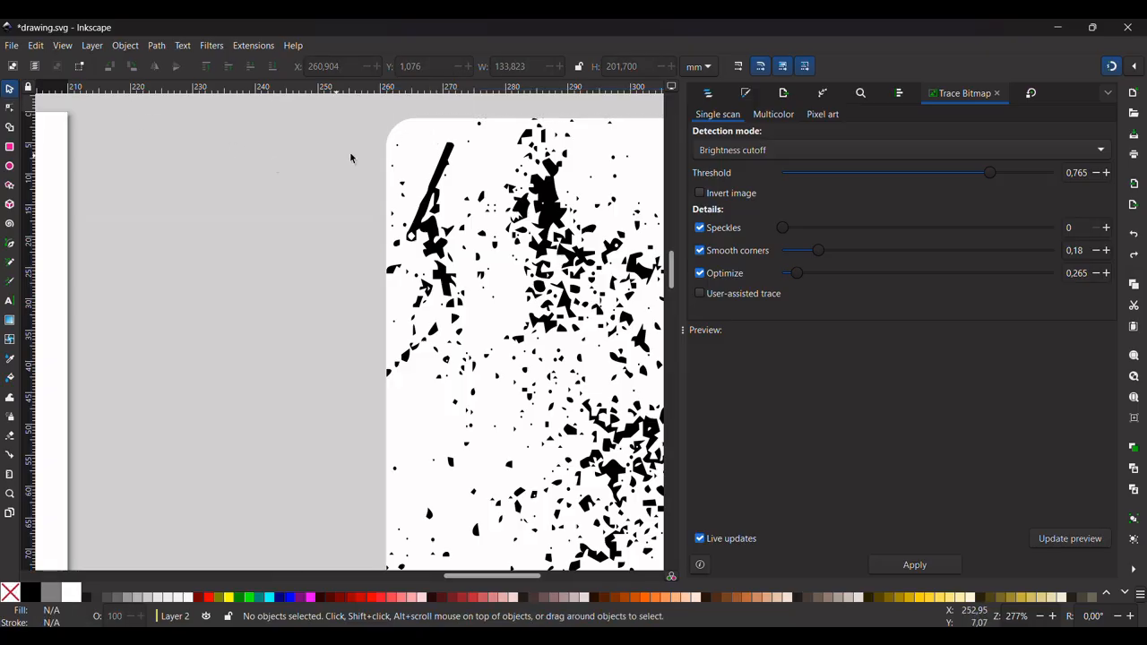
left_click(418, 137)
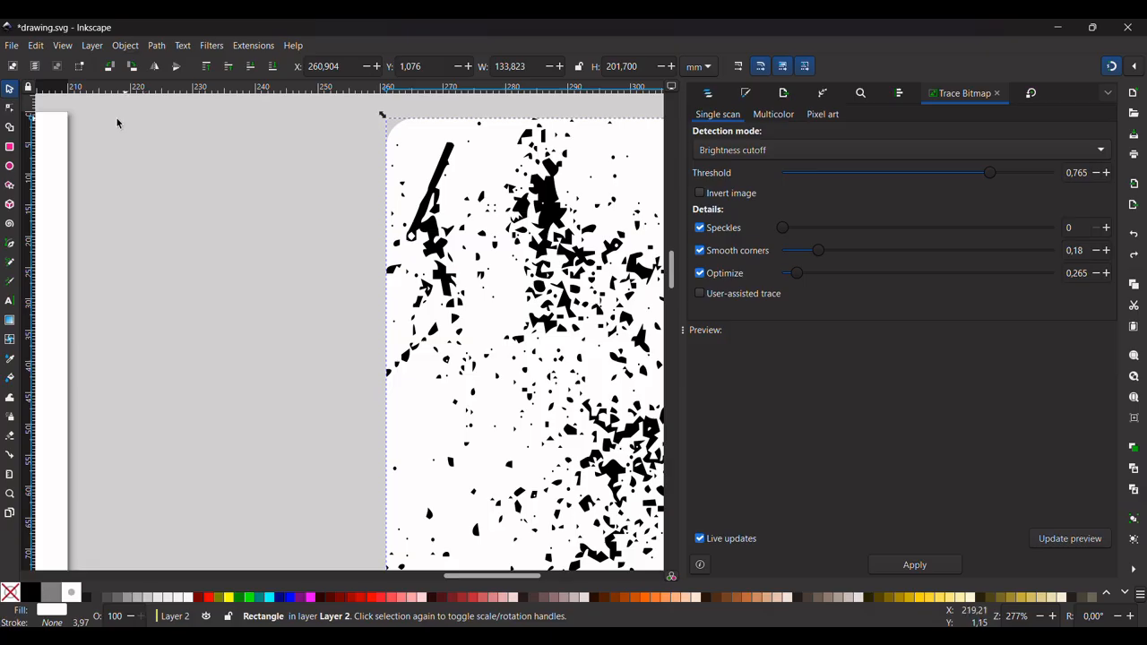
left_click(10, 108)
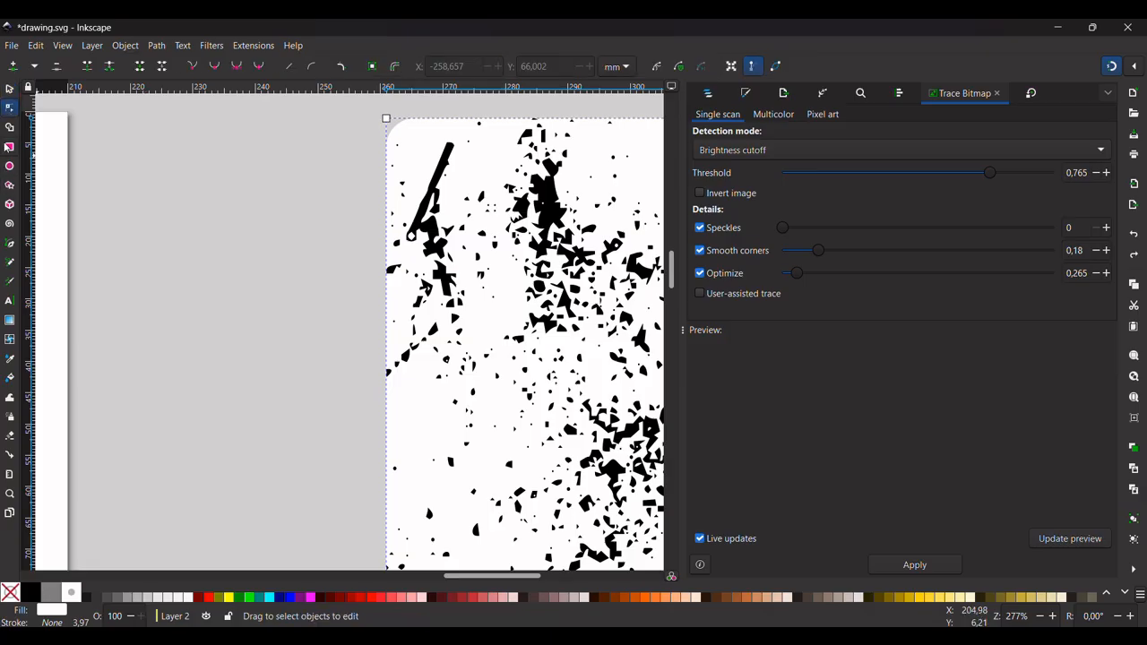
left_click(10, 147)
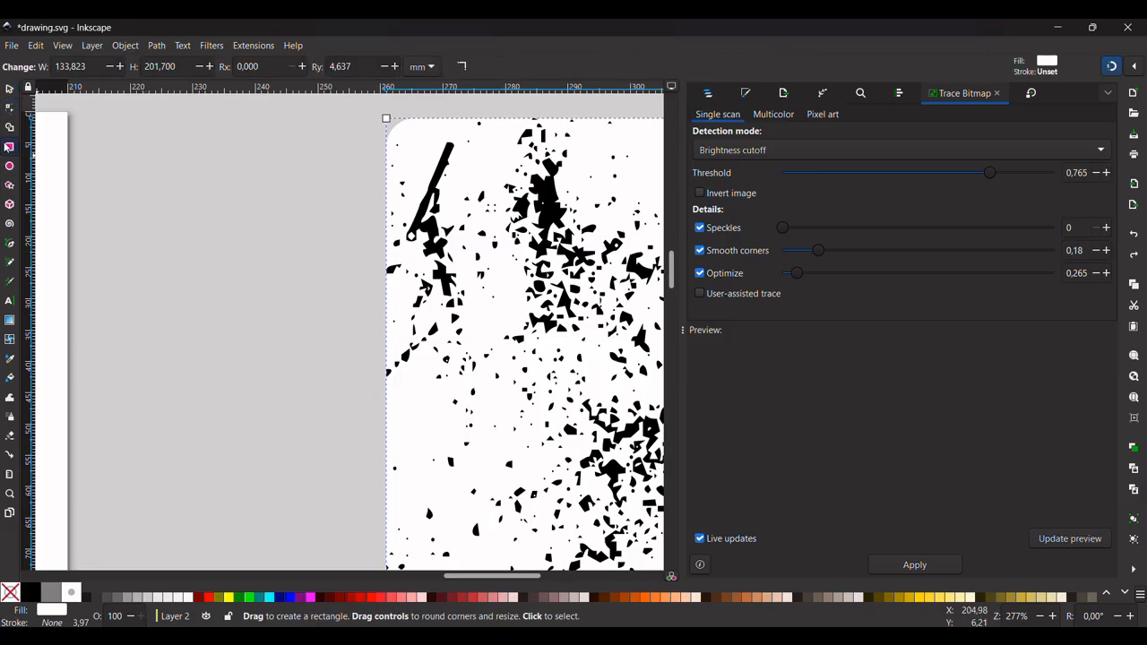
left_click(462, 68)
left_click(9, 89)
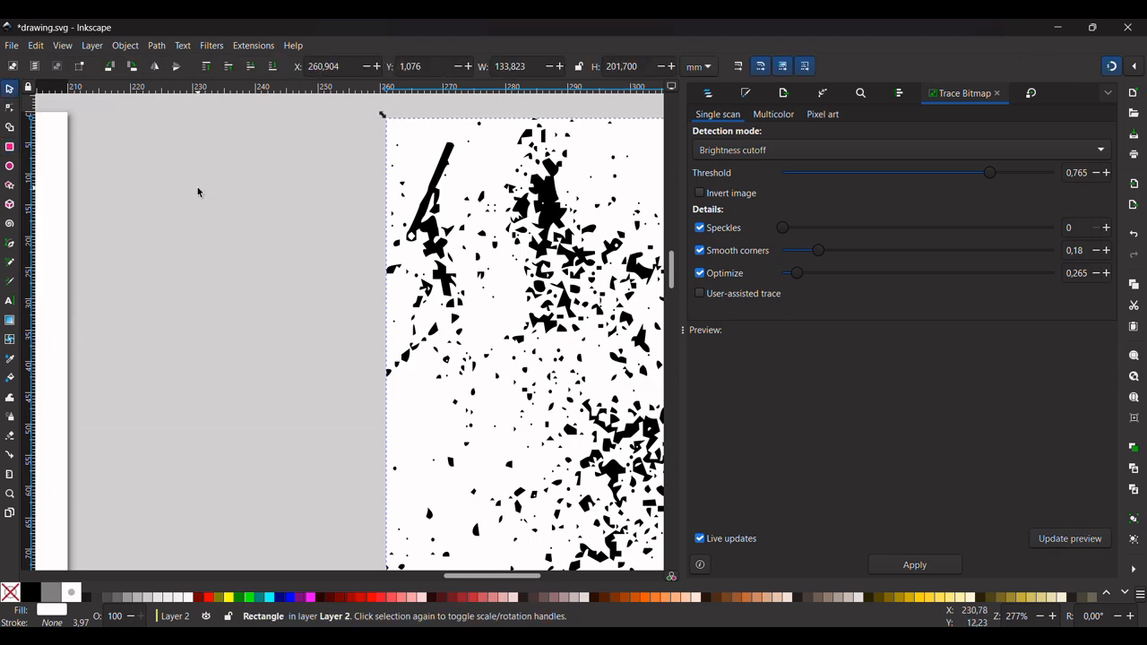
Select the white rectangle together with the black texture and group them.
scroll(197, 186, "down", 5)
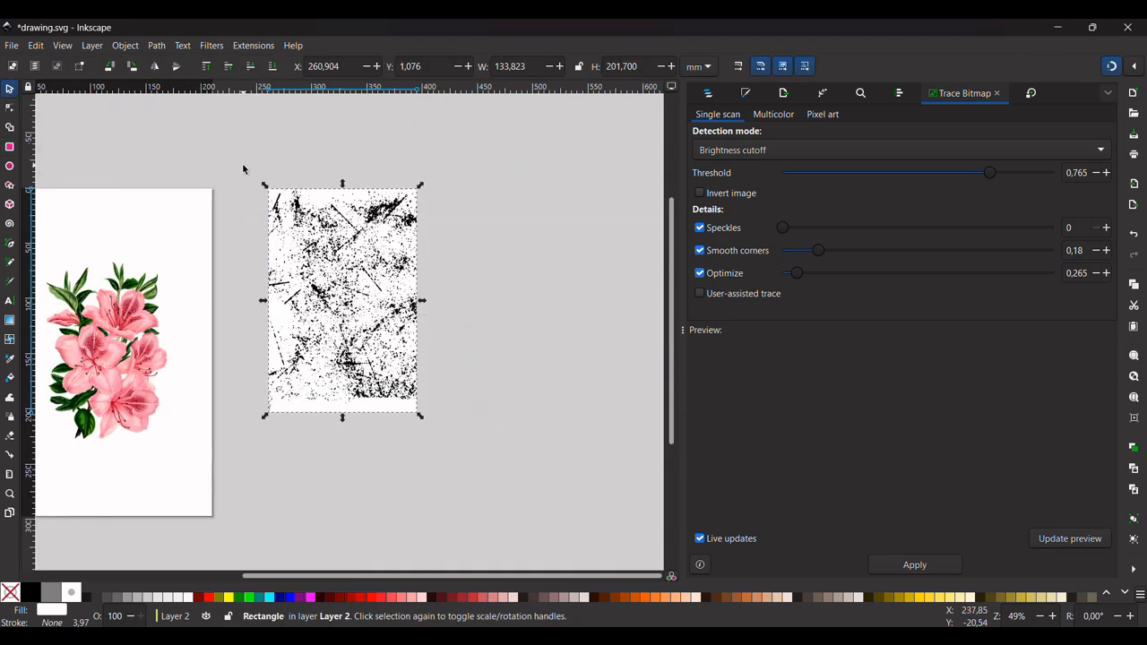
left_click_drag(243, 165, 472, 439)
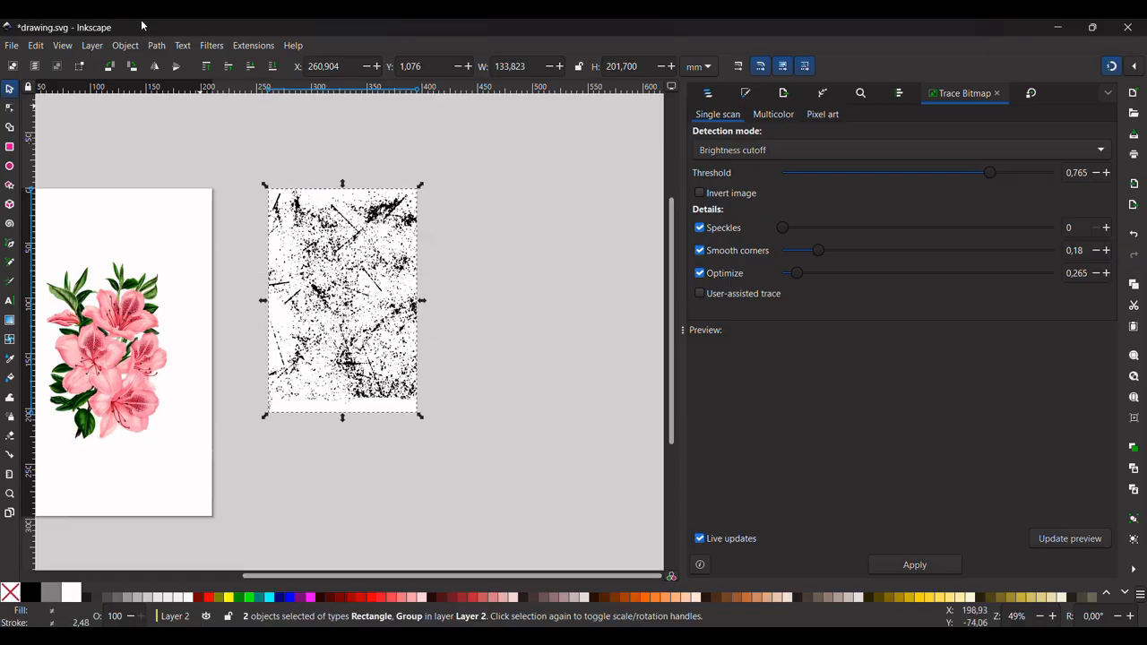
left_click(124, 46)
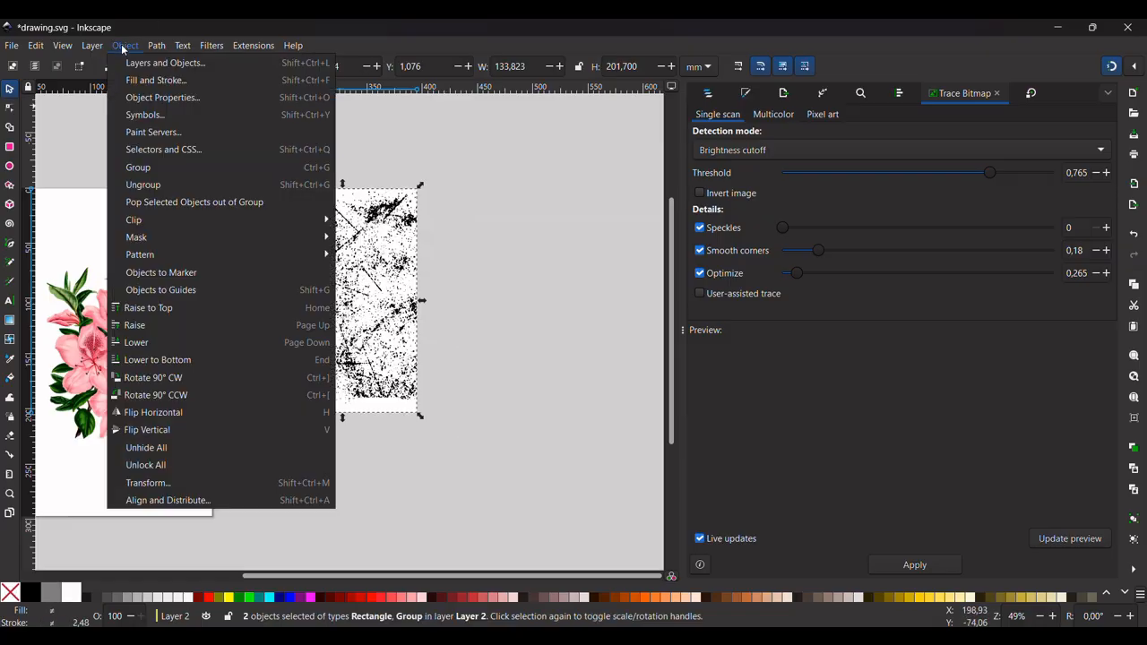
left_click(143, 170)
Move the combined texture group farther from the page, to about X 294 mm, Y -15 mm.
left_click(311, 321)
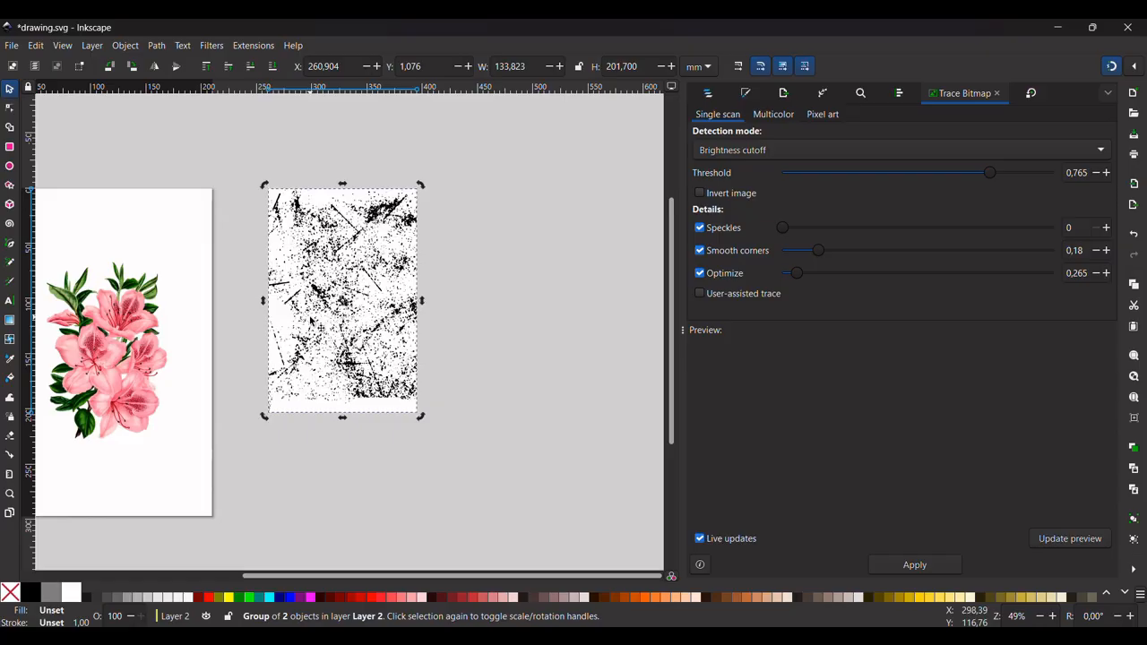
left_click_drag(311, 321, 363, 313)
left_click(387, 433)
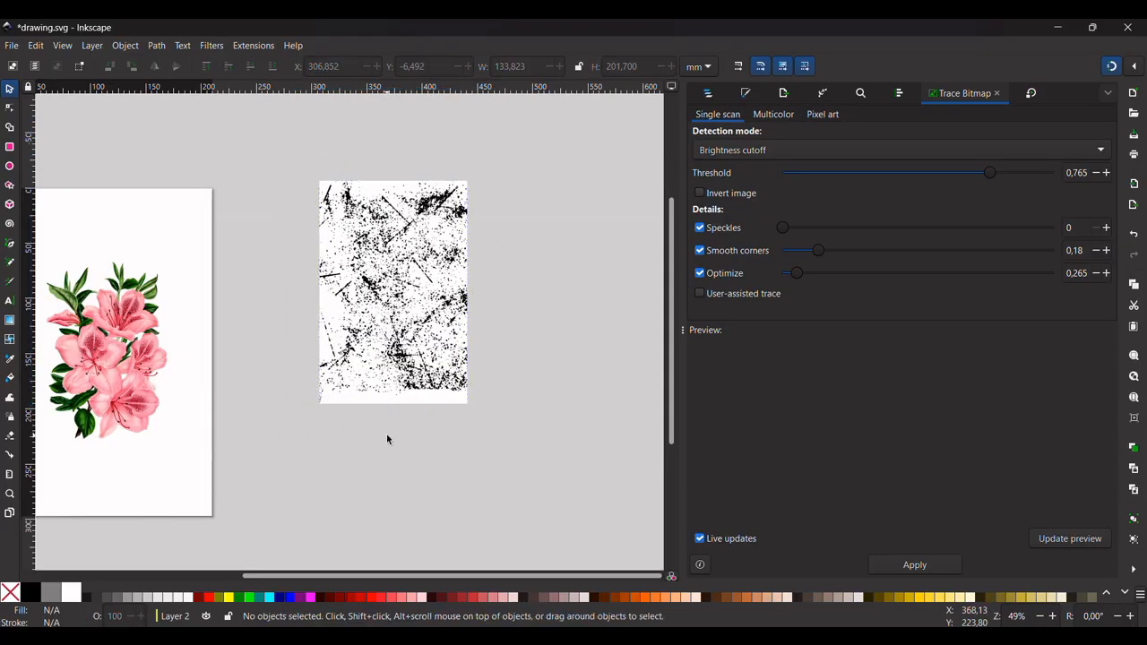
left_click(434, 348)
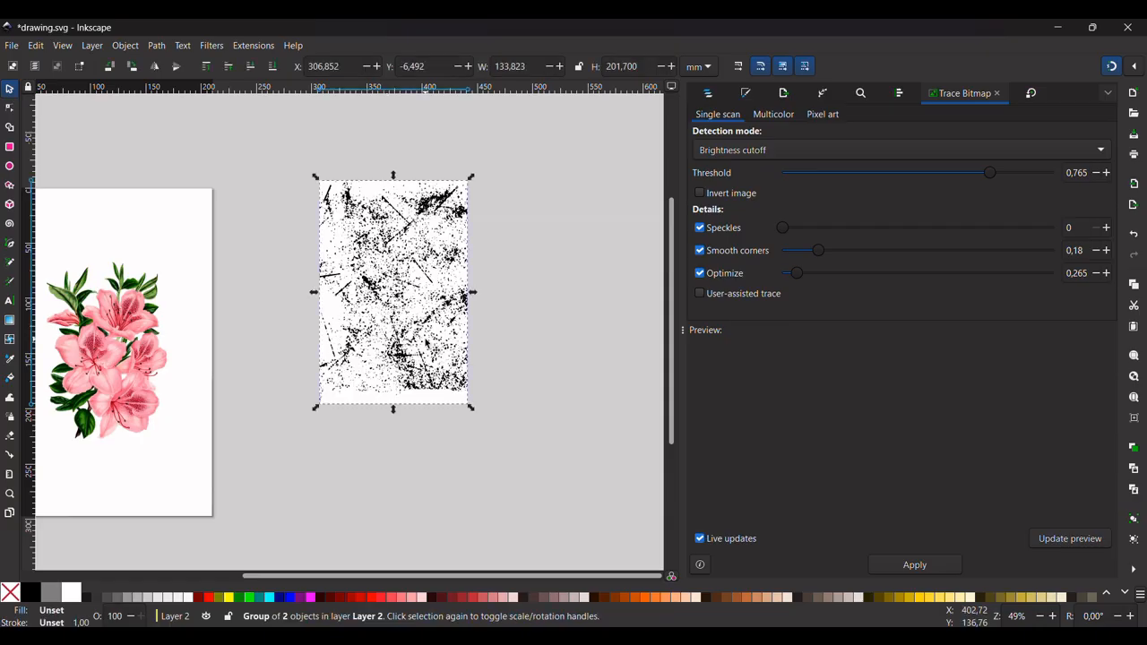
left_click_drag(435, 348, 448, 387)
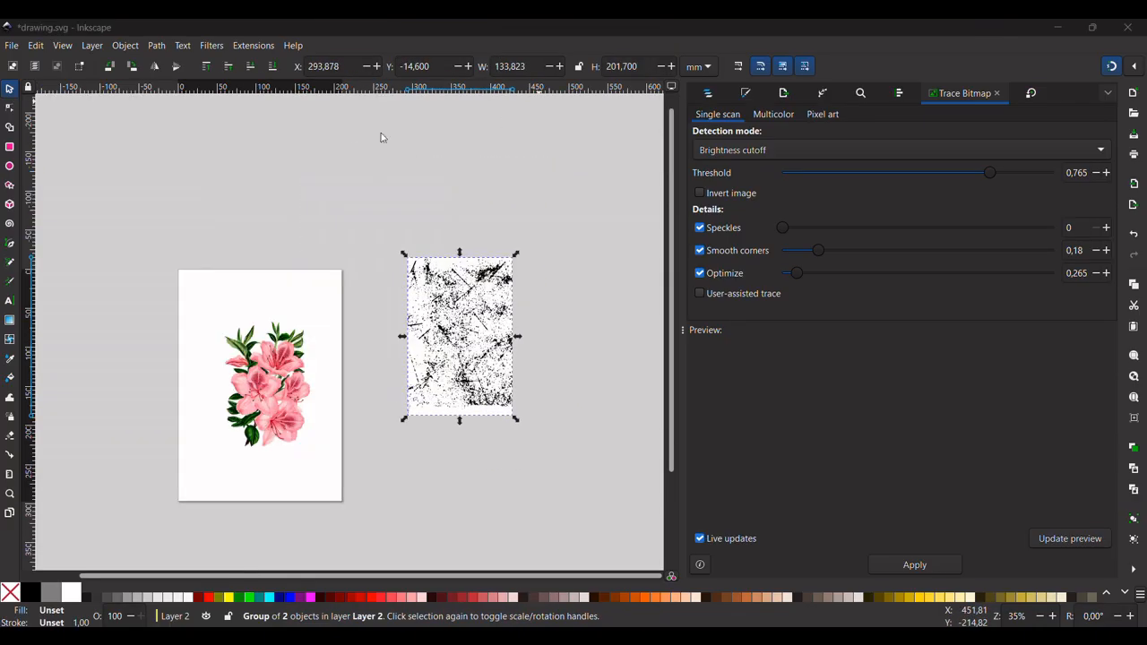
Move the combined texture group over the flower artwork, to about X 56 mm, Y 33 mm, and turn snapping off.
left_click(353, 146)
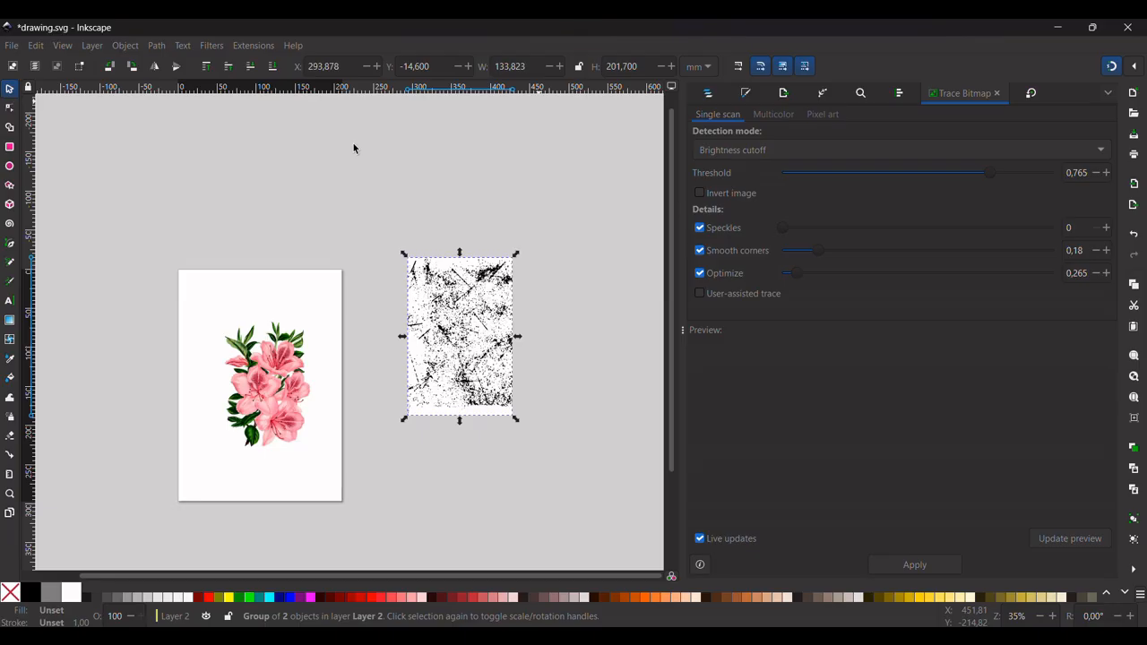
left_click(459, 334)
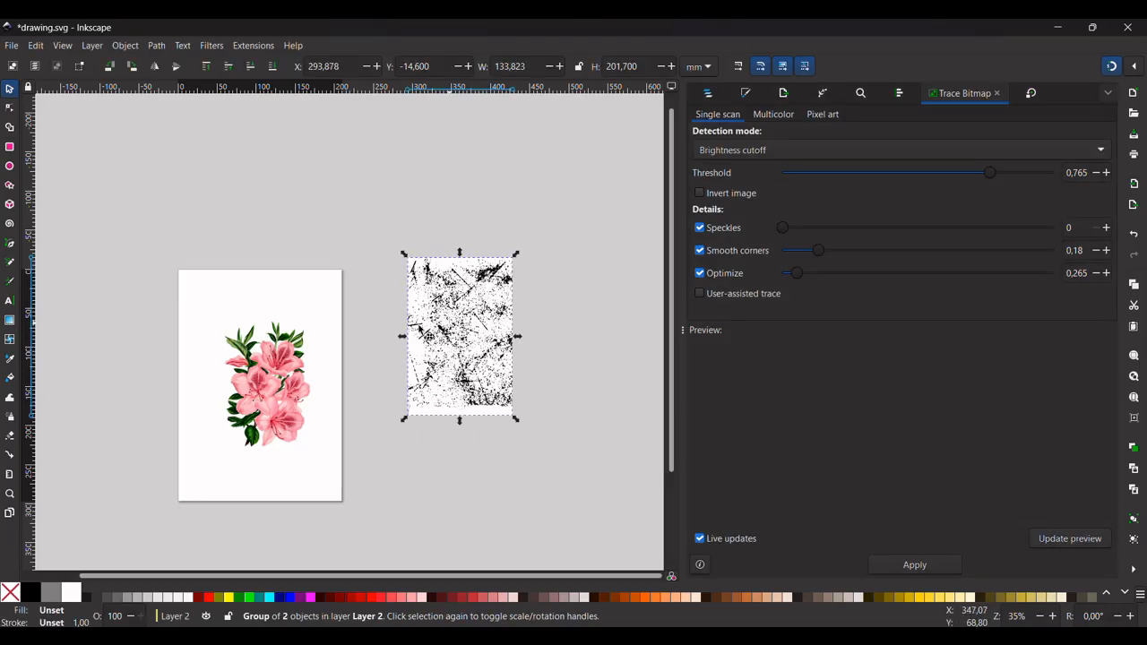
left_click_drag(427, 332, 228, 358)
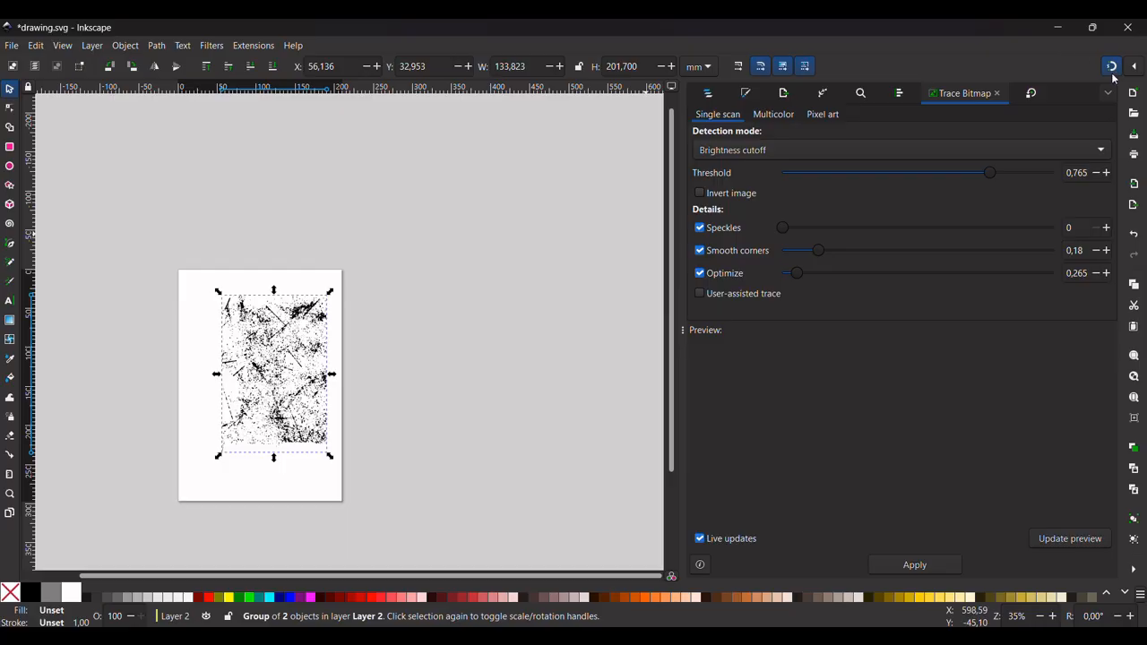
scroll(337, 438, "up", 2, "ctrl")
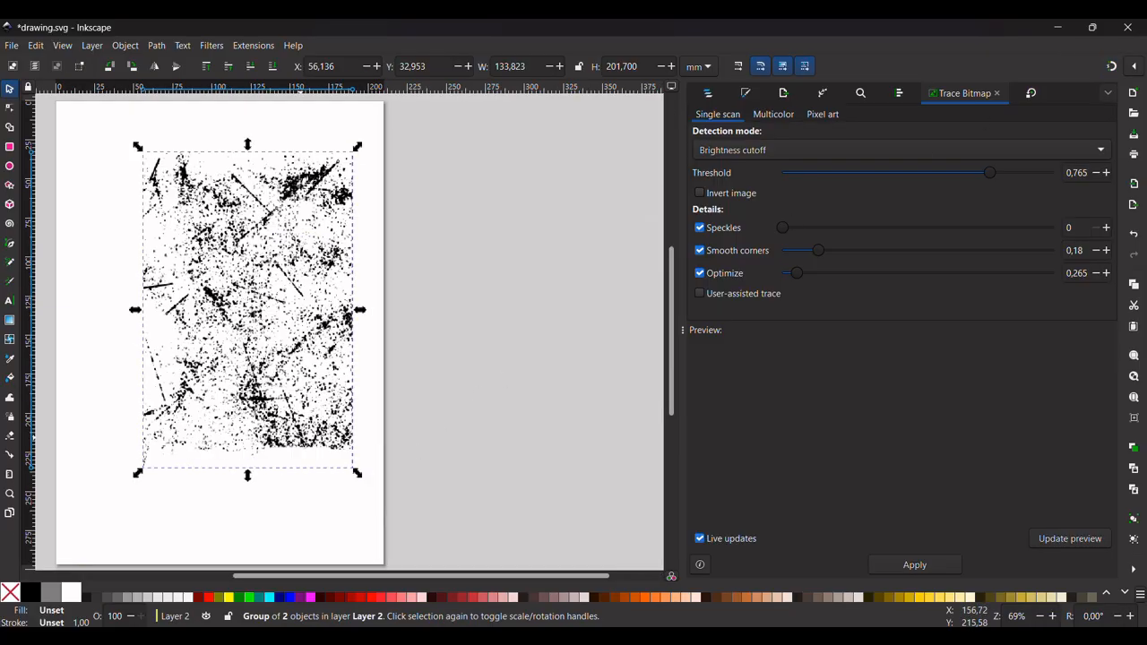
Reduce the texture group's opacity to 35% so the flowers can be seen through it.
left_click(125, 45)
key("Escape")
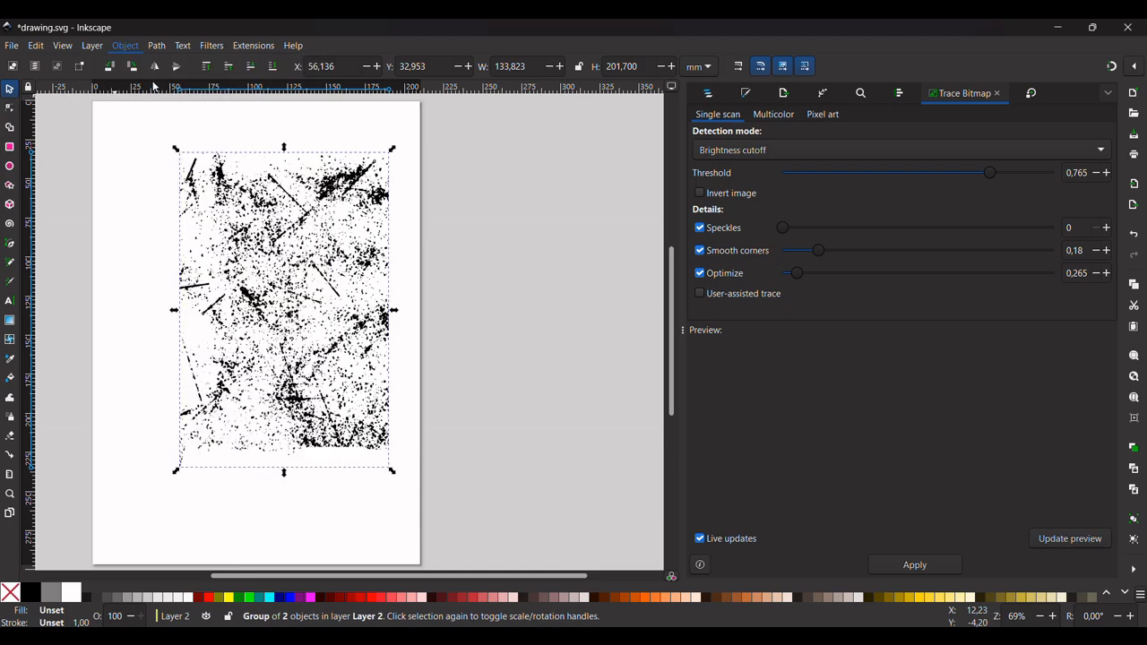
left_click(742, 94)
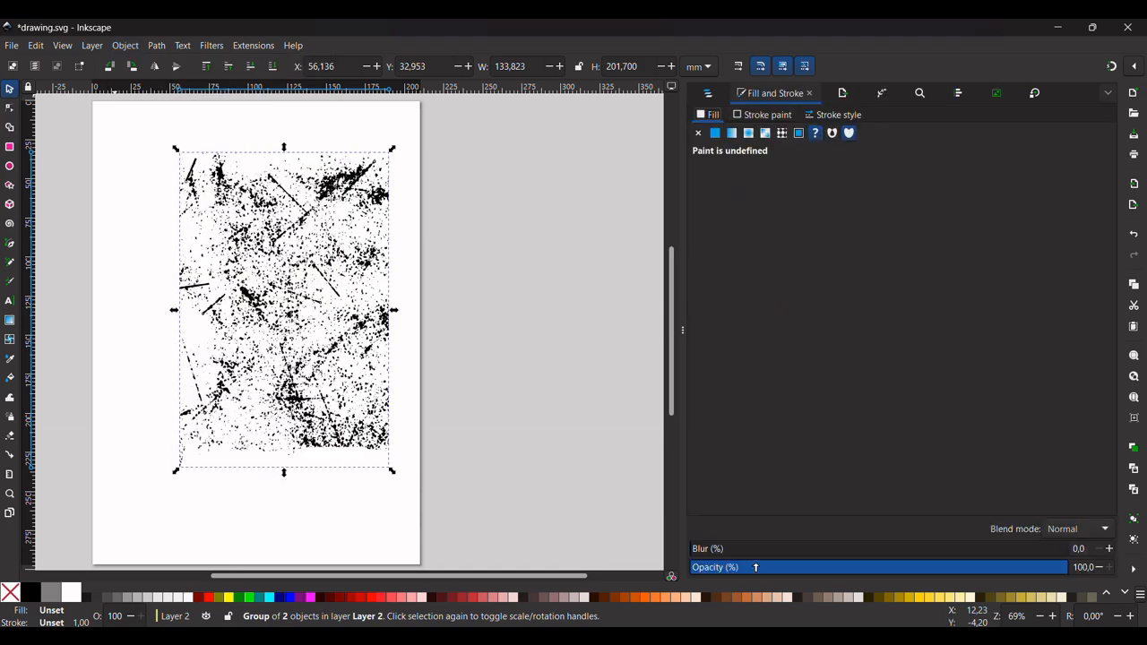
left_click_drag(993, 567, 822, 567)
scroll(439, 436, "up", 2)
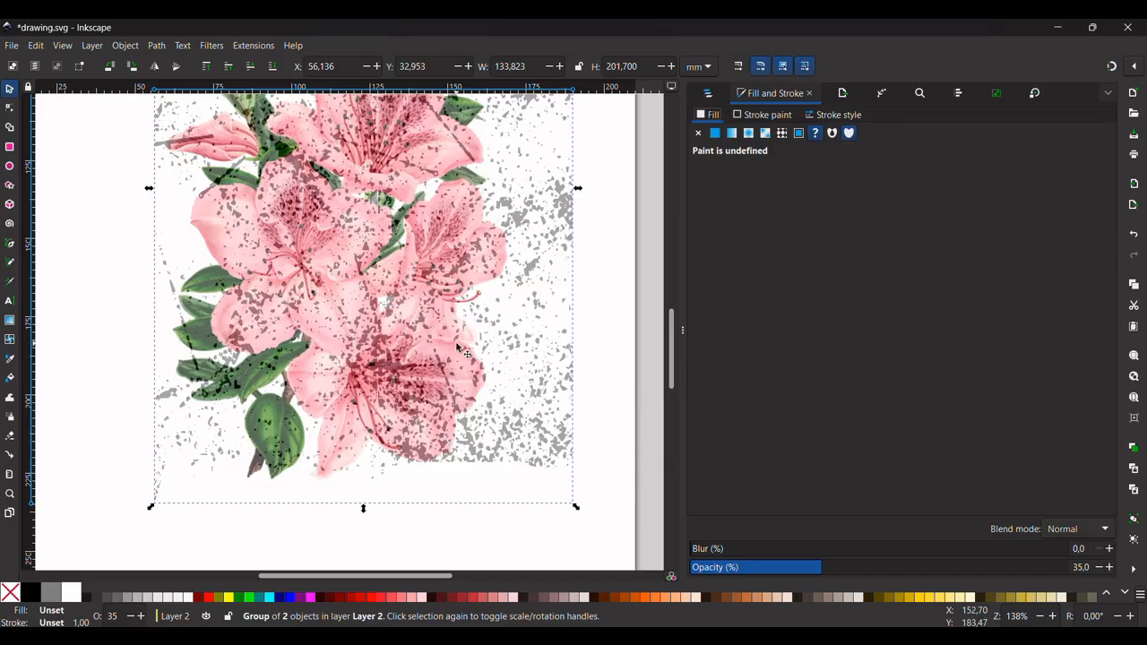
scroll(457, 348, "down", 1)
scroll(457, 348, "up", 3)
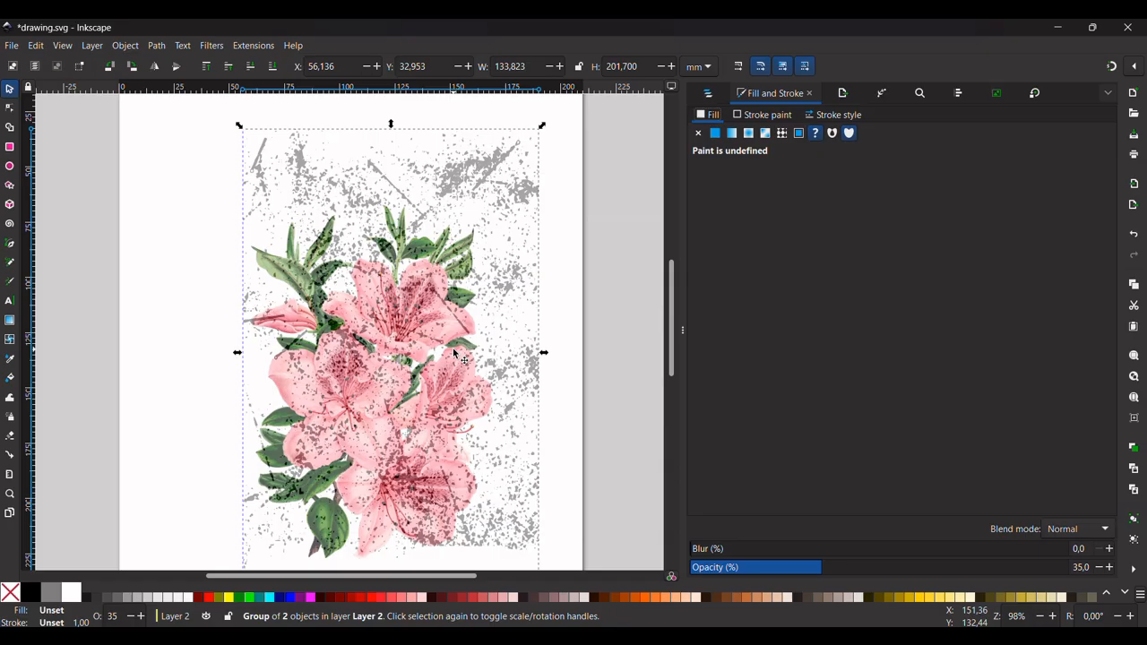
Shift the texture group to cover the flowers, at about X 47 mm, Y 42 mm, and restore its opacity to 100%.
left_click_drag(451, 350, 427, 371)
scroll(428, 371, "down", 2)
scroll(428, 374, "up", 1)
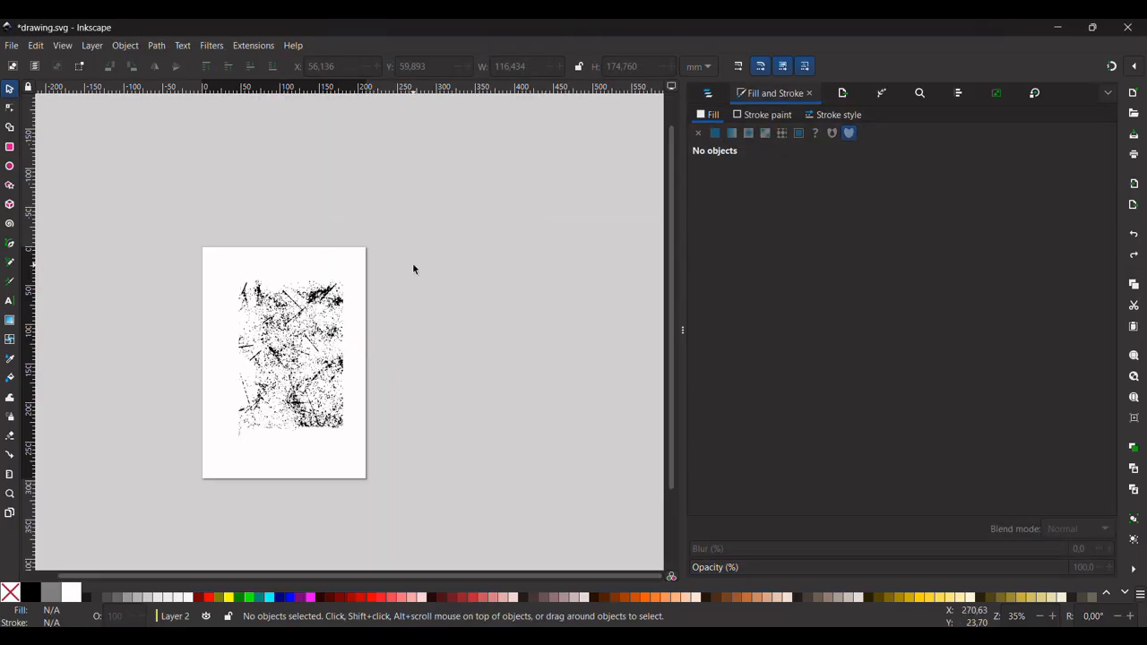
scroll(413, 264, "left", 3)
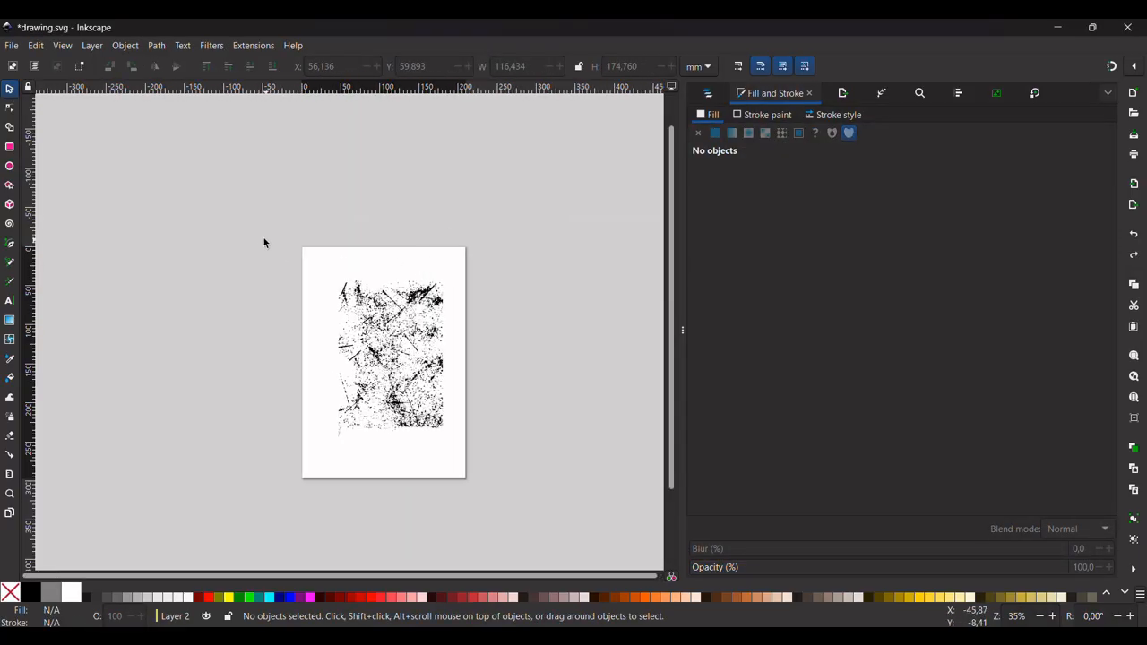
Select the flower image and the texture group together and set the texture as the image's mask.
mouse_move(244, 222)
left_mouse_down()
mouse_move(469, 361)
mouse_move(526, 475)
mouse_move(525, 511)
left_mouse_up()
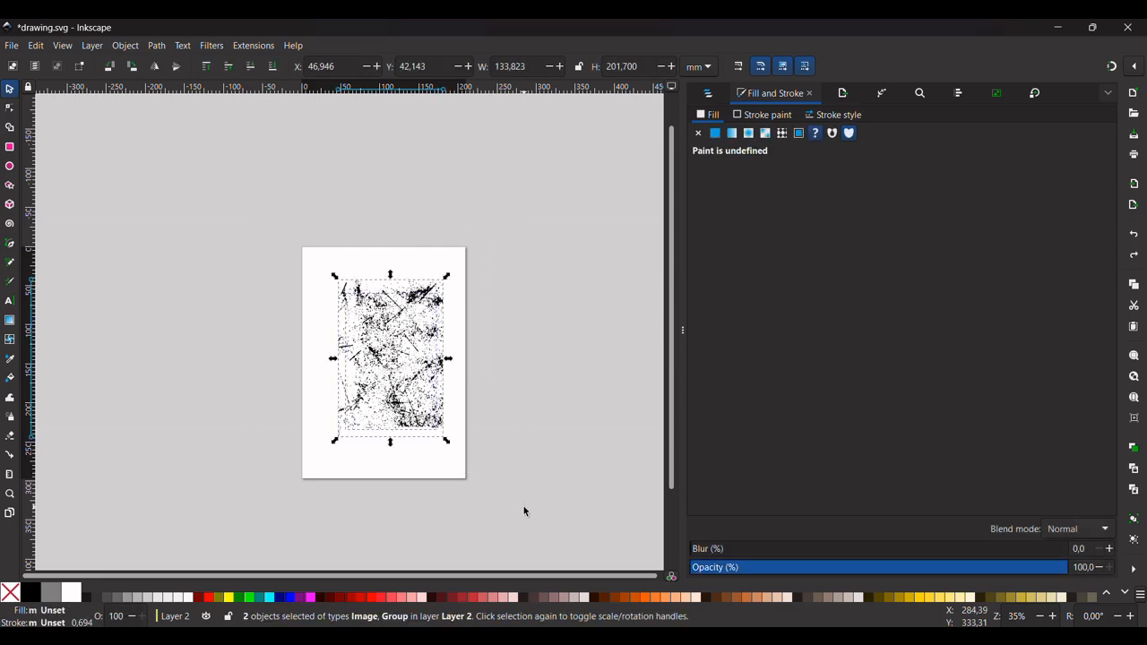
left_click(37, 45)
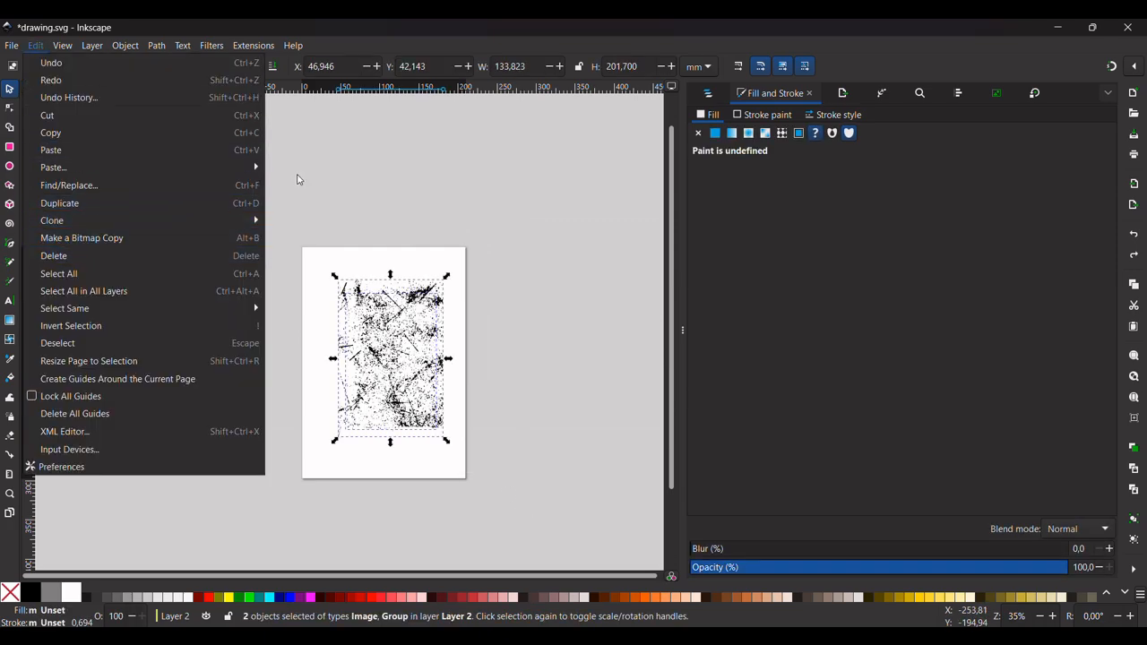
left_click(54, 39)
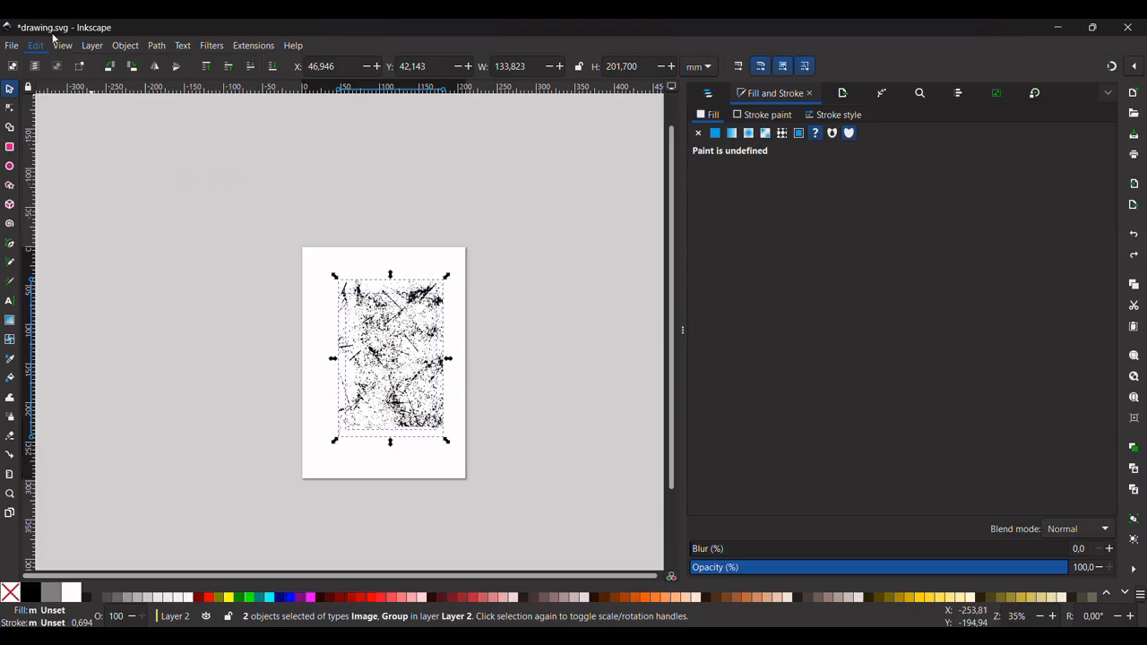
left_click(60, 44)
mouse_move(125, 45)
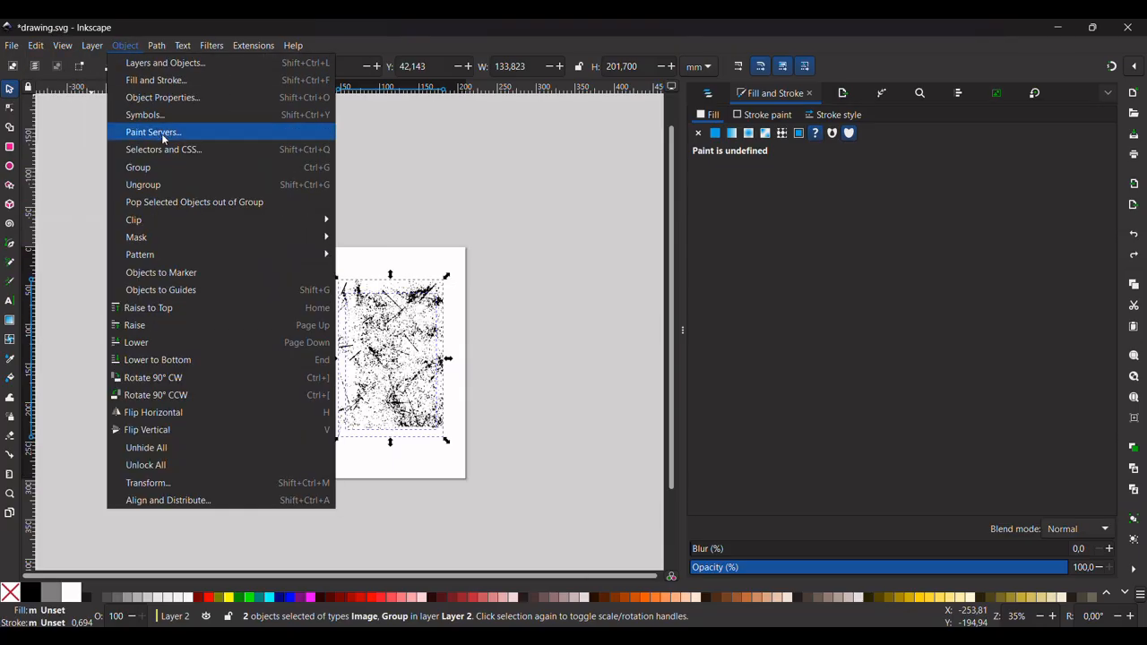
mouse_move(189, 239)
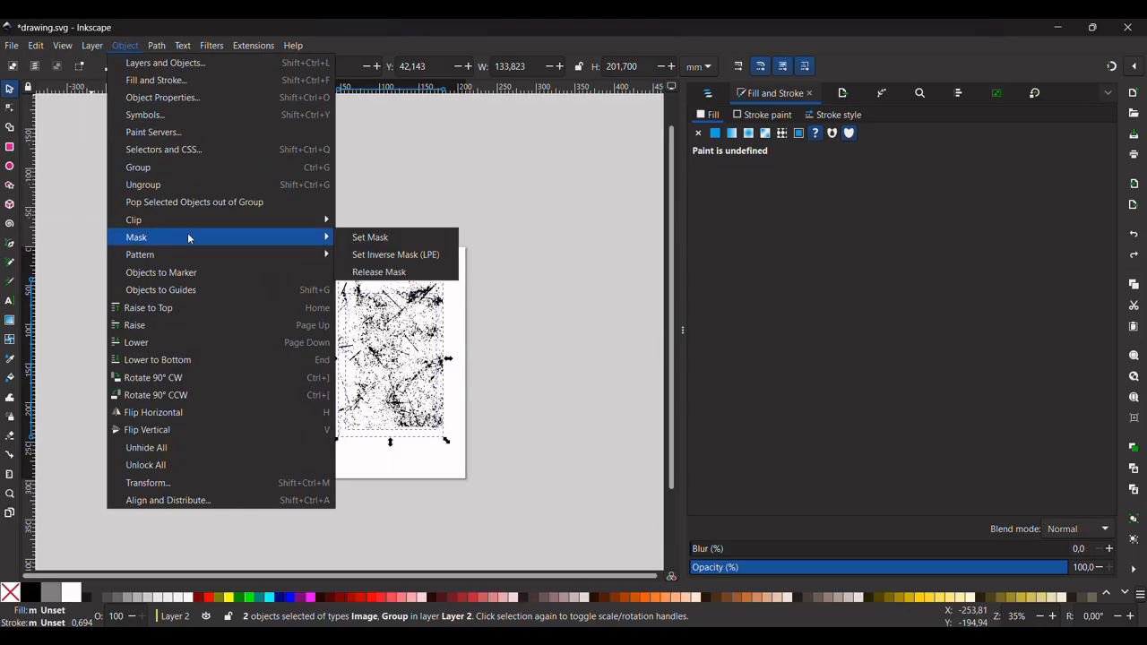
left_click(366, 237)
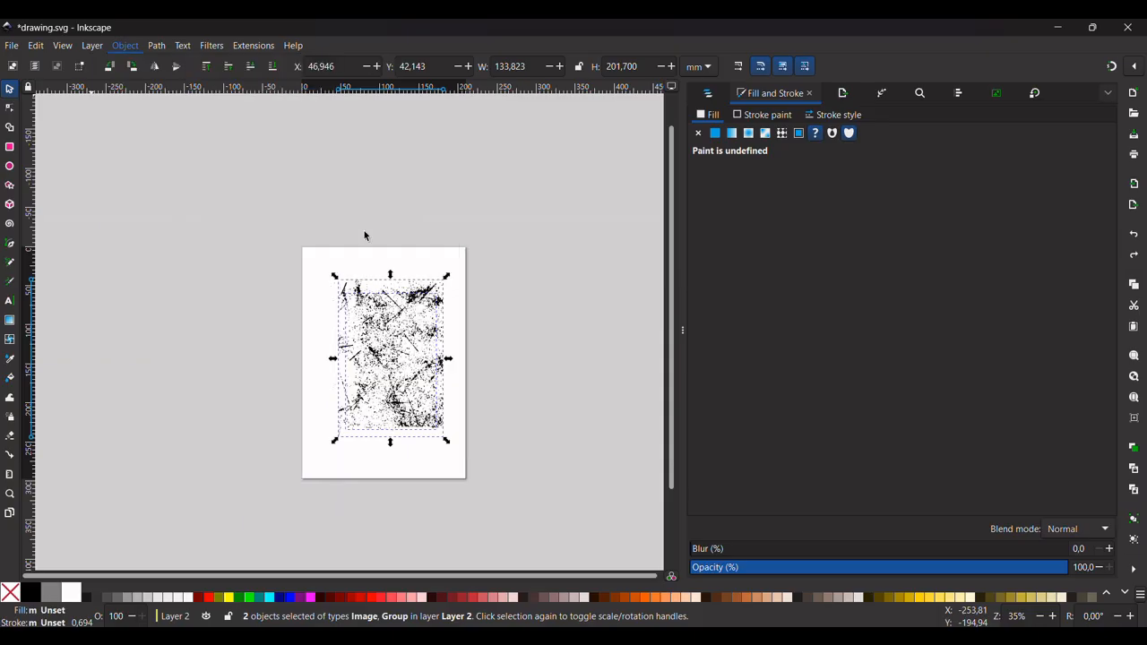
key("3")
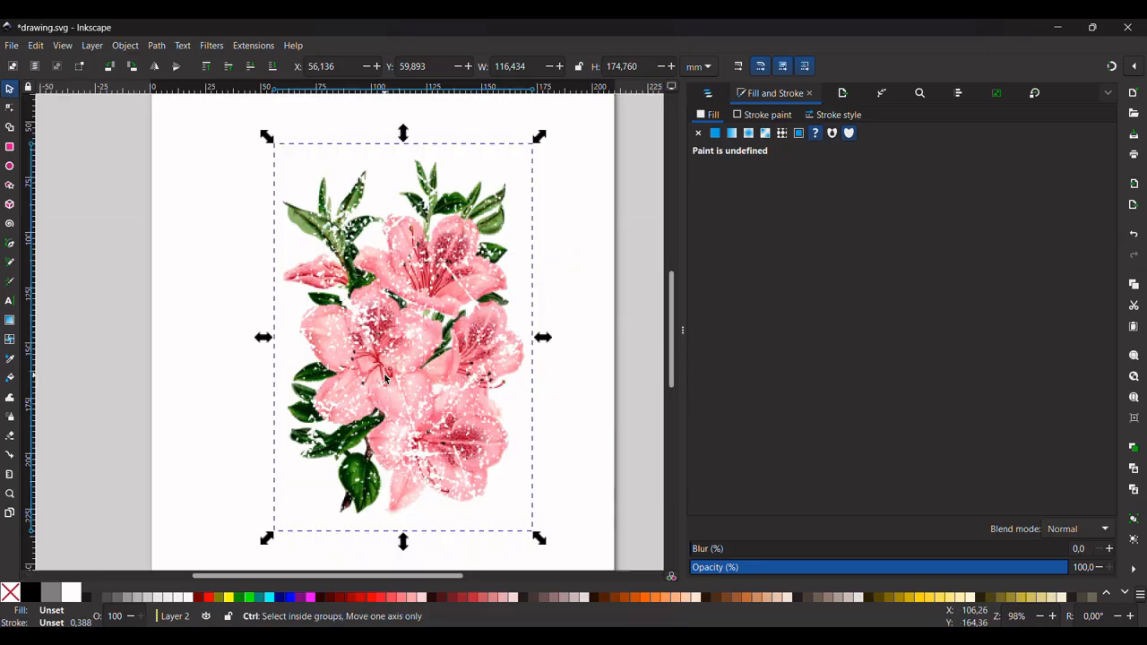
scroll(383, 373, "up", 5)
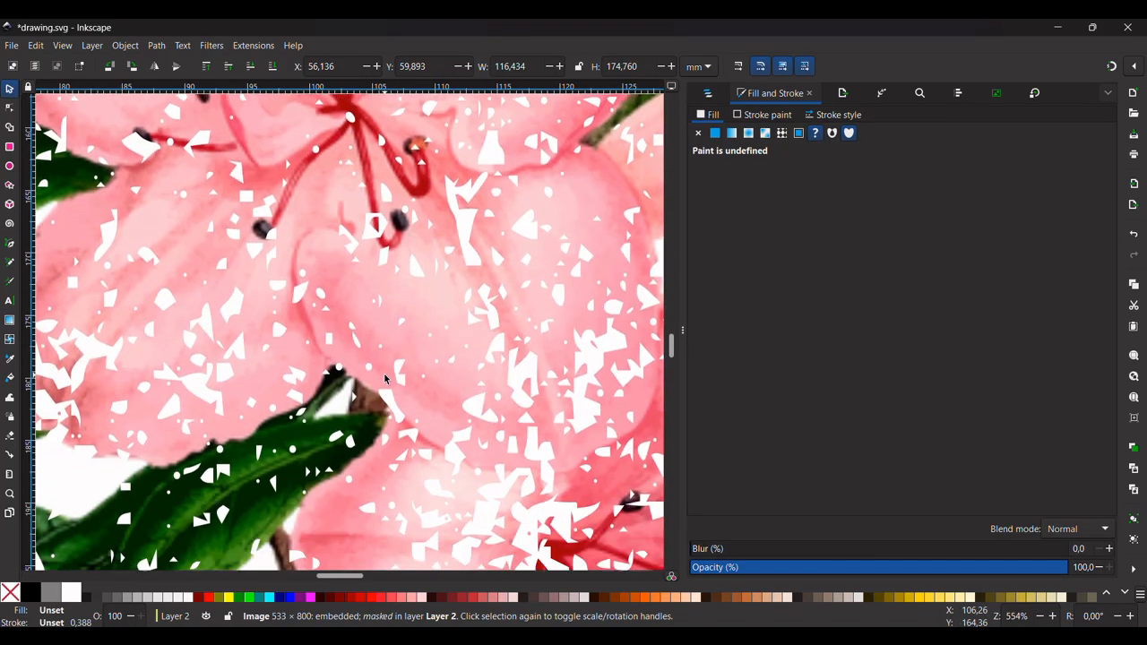
scroll(384, 373, "down", 5)
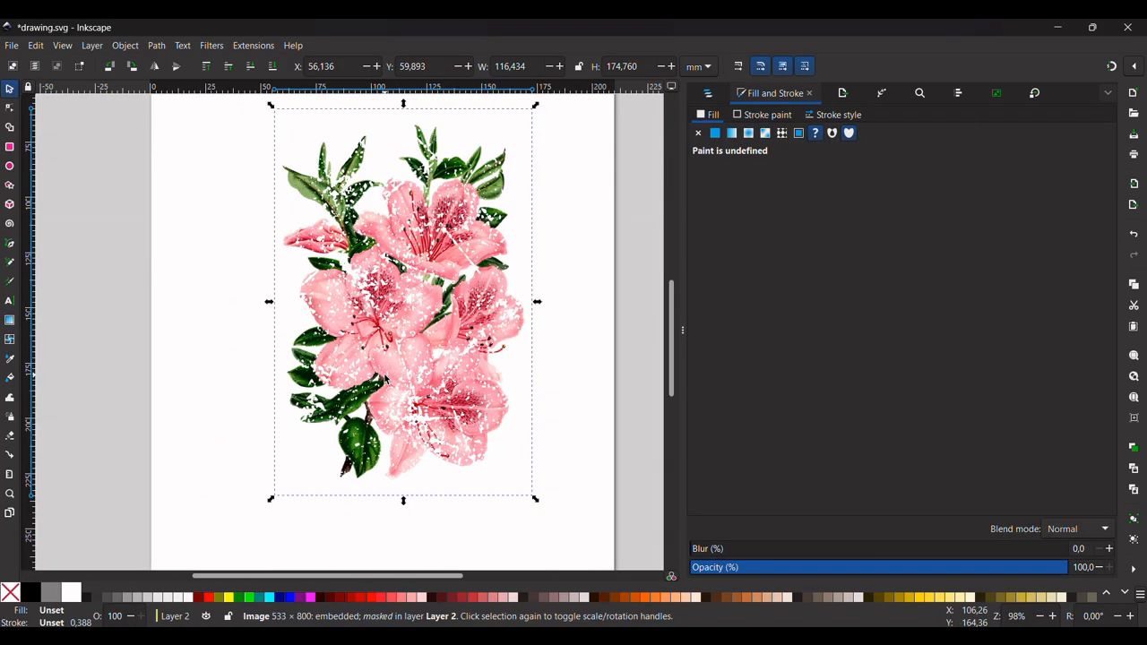
Deselect the masked flower image to examine the distressed effect on the page, and select the image again.
left_click(486, 543)
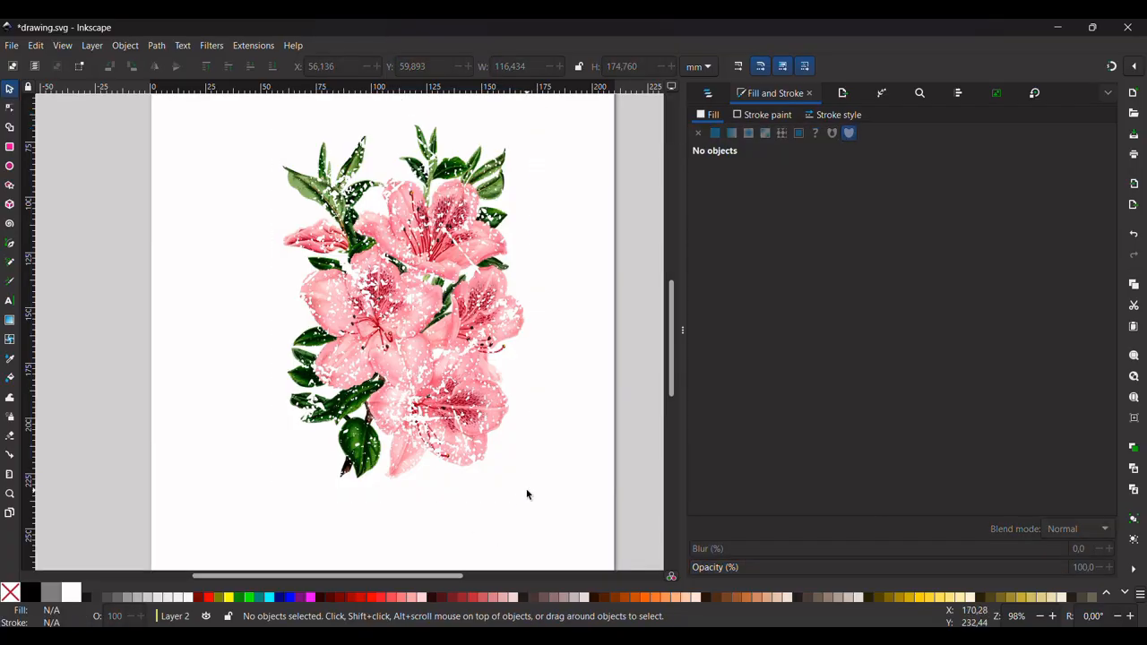
scroll(527, 494, "down", 2)
scroll(527, 494, "up", 1)
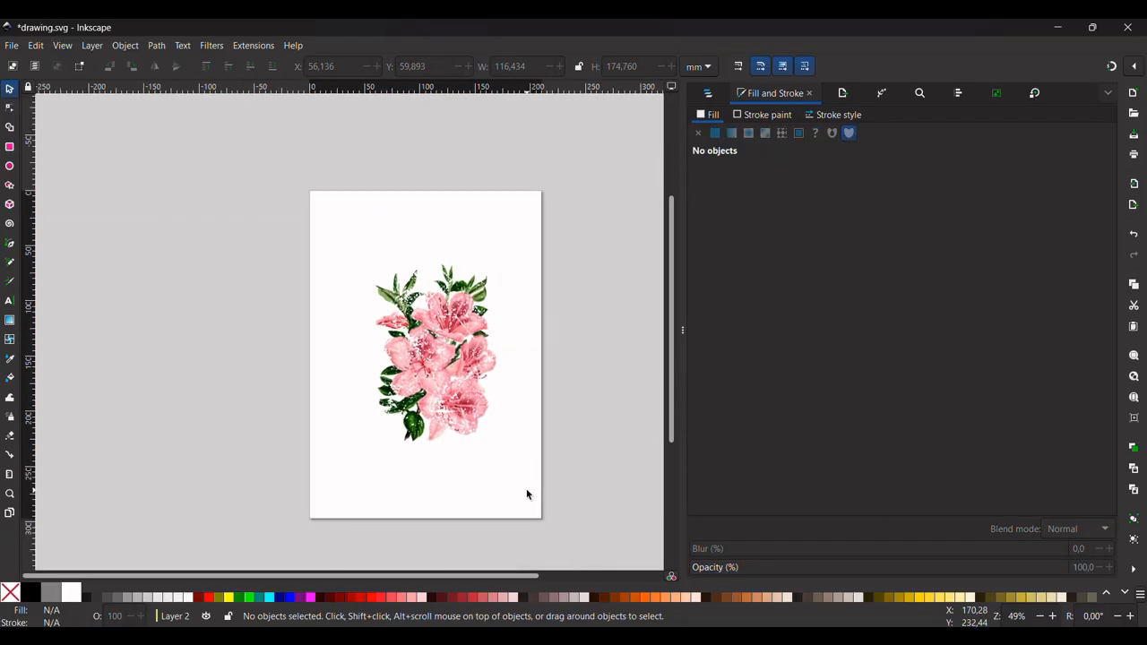
left_click(398, 320)
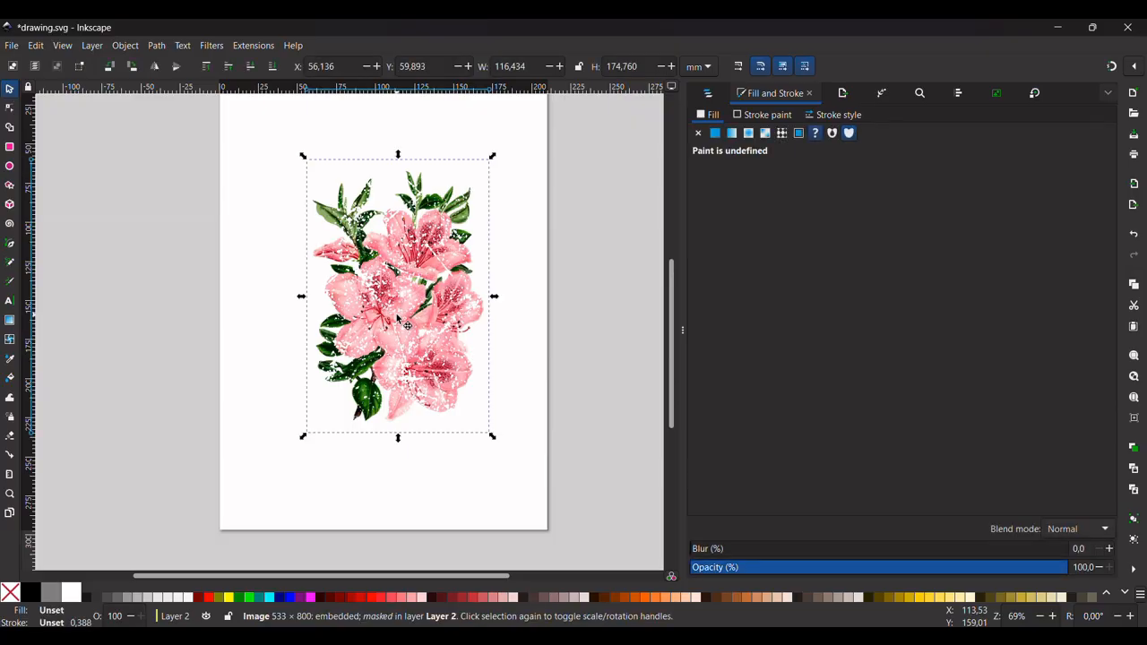
mouse_move(388, 315)
left_mouse_down()
mouse_move(343, 316)
mouse_move(374, 315)
left_mouse_up()
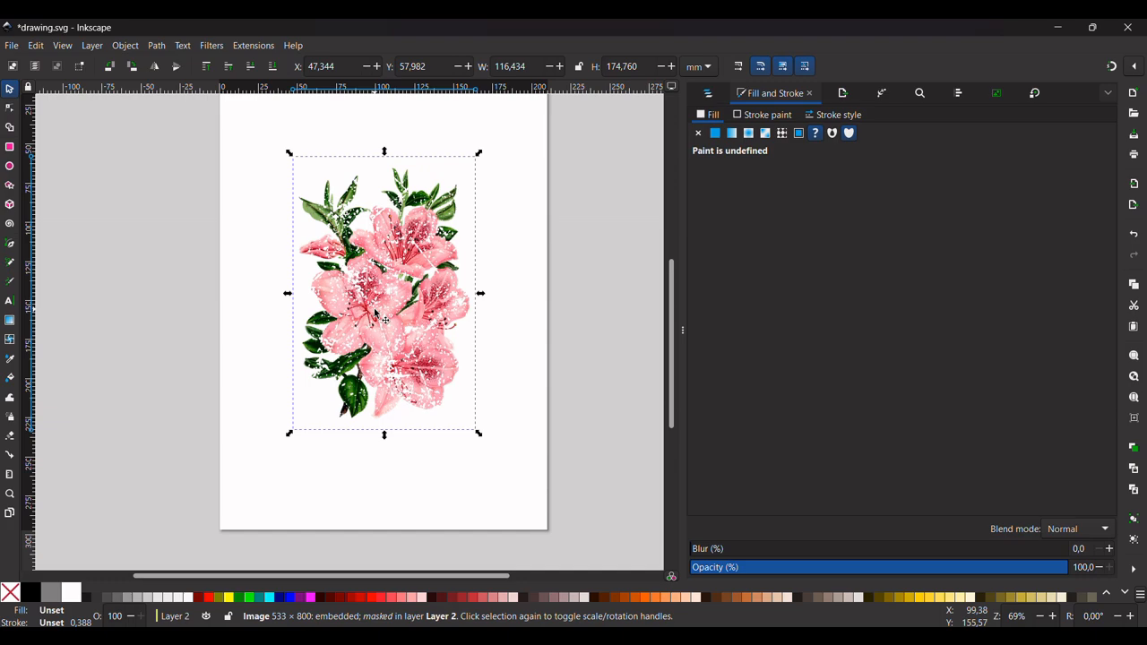
left_click_drag(376, 313, 376, 337)
key("ctrl+z")
key("ctrl+z")
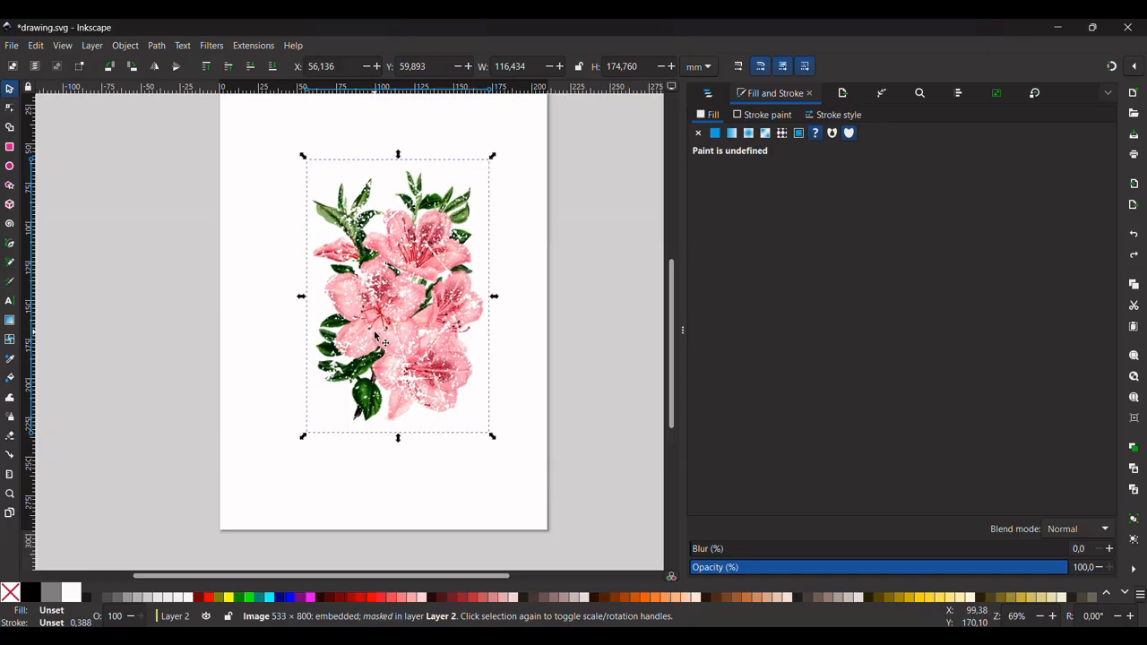
key("ctrl+z")
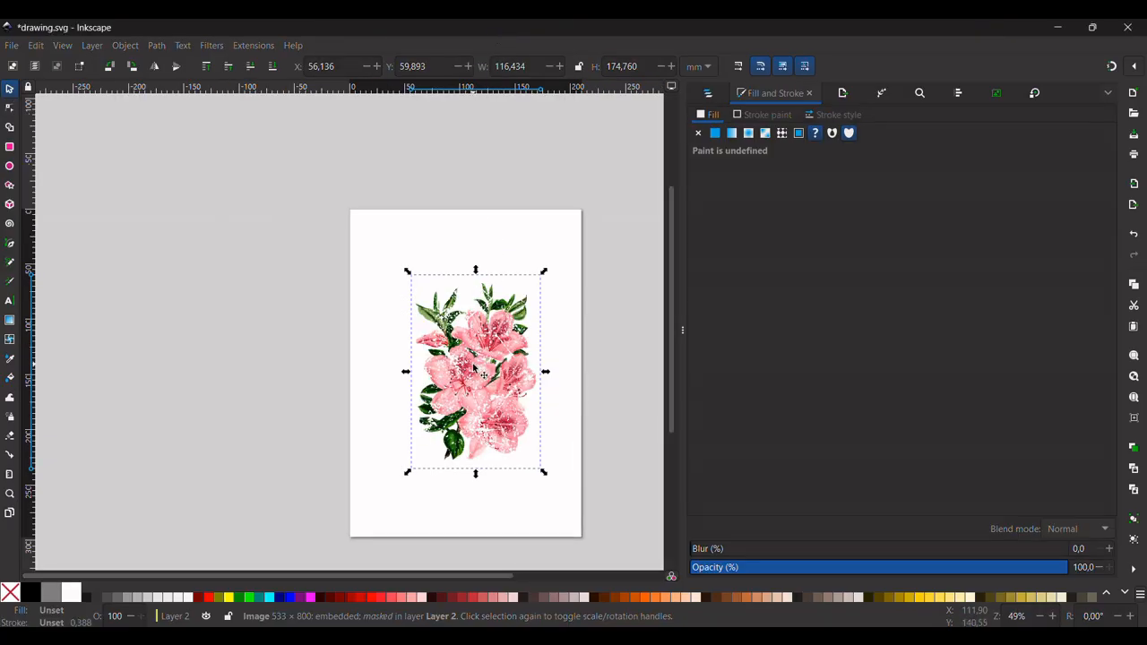
Move the masked flower image on the page to about X 43 mm, Y 55 mm.
mouse_move(466, 302)
left_mouse_down()
mouse_move(496, 355)
mouse_move(433, 312)
mouse_move(235, 301)
mouse_move(456, 298)
left_mouse_up()
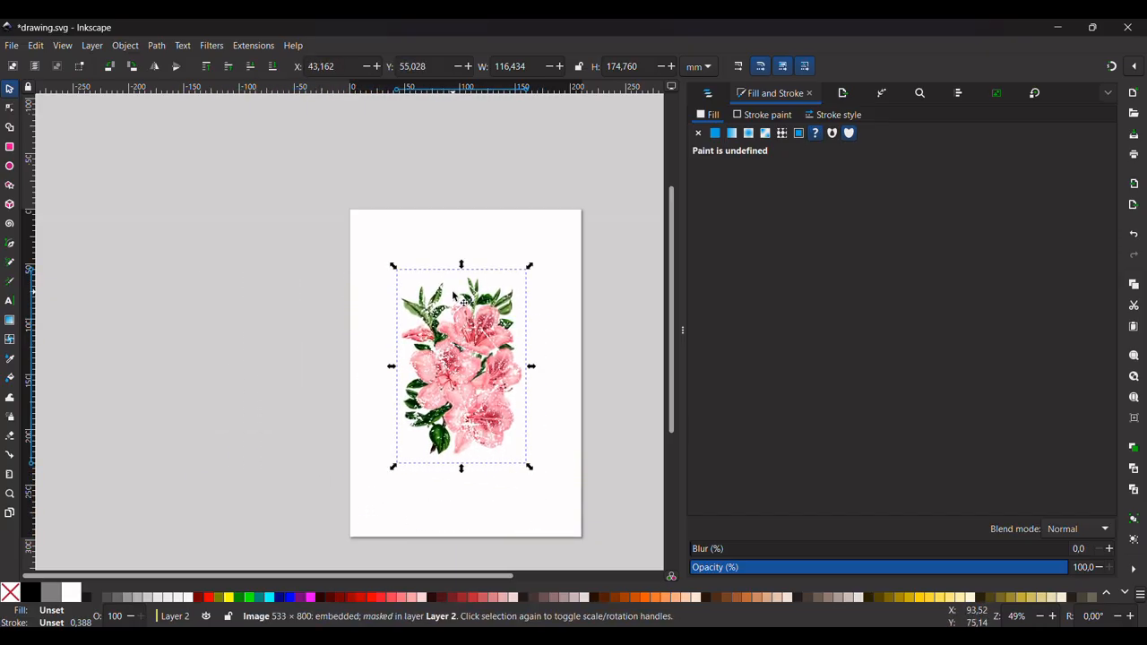
scroll(487, 472, "up", 1)
scroll(487, 471, "up", 1)
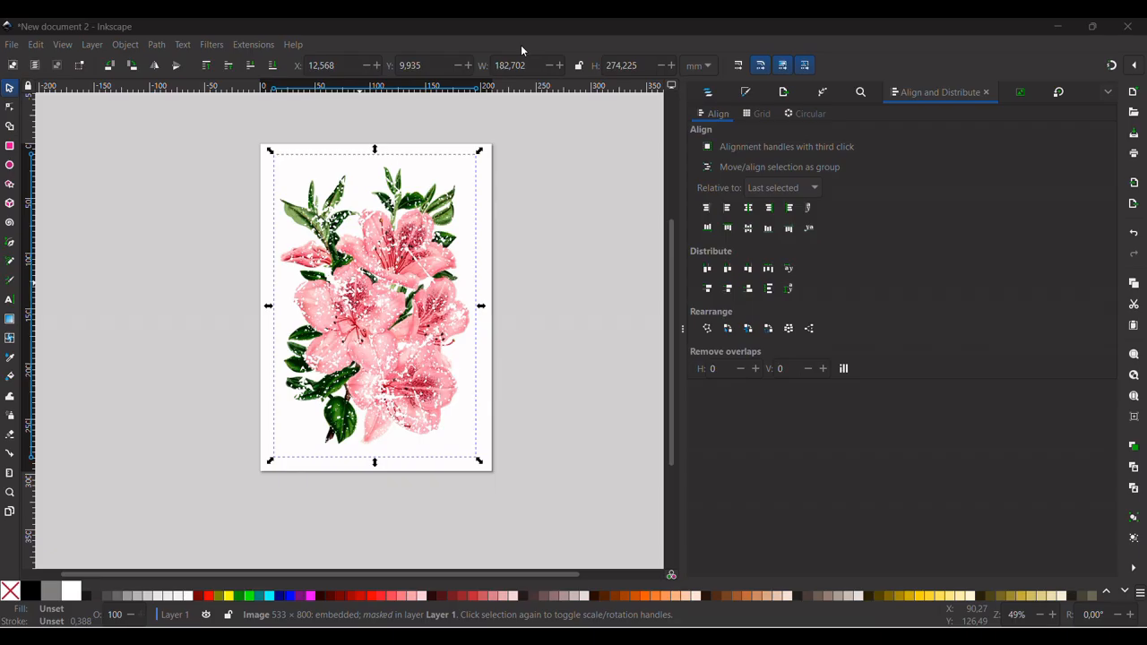
In New document 2, move the masked flower image off the page to about X -209 mm, Y -18 mm and inspect its cut-out texture up close.
scroll(339, 242, "left", 2)
scroll(408, 319, "down", 1)
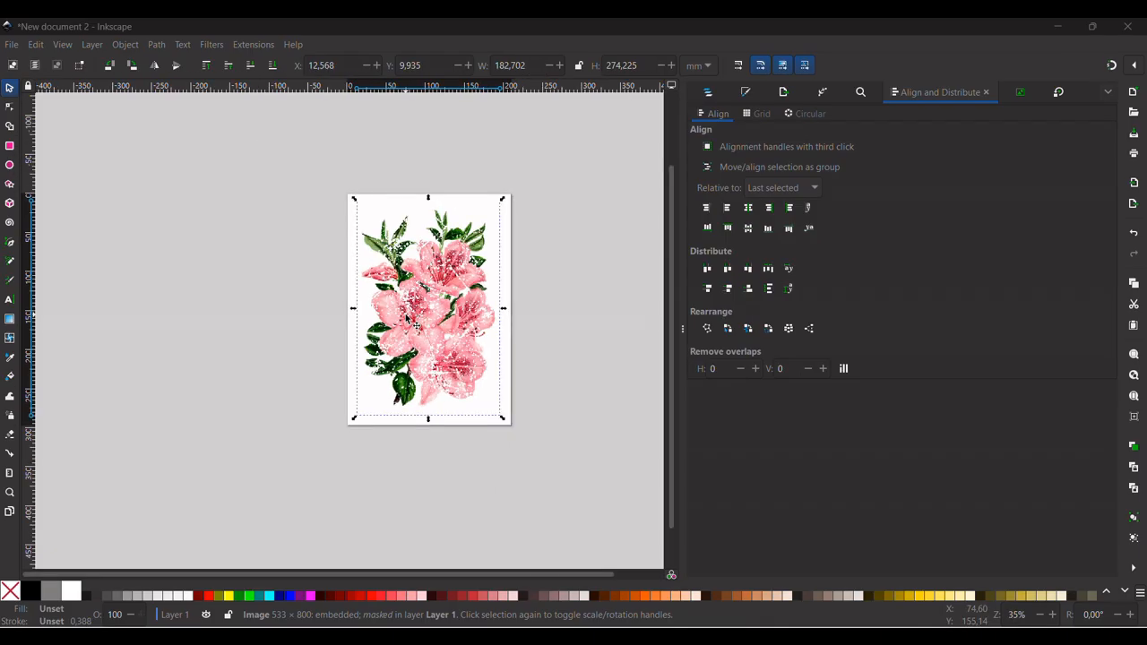
scroll(408, 320, "up", 1)
left_click_drag(367, 349, 164, 328)
scroll(260, 359, "up", 6)
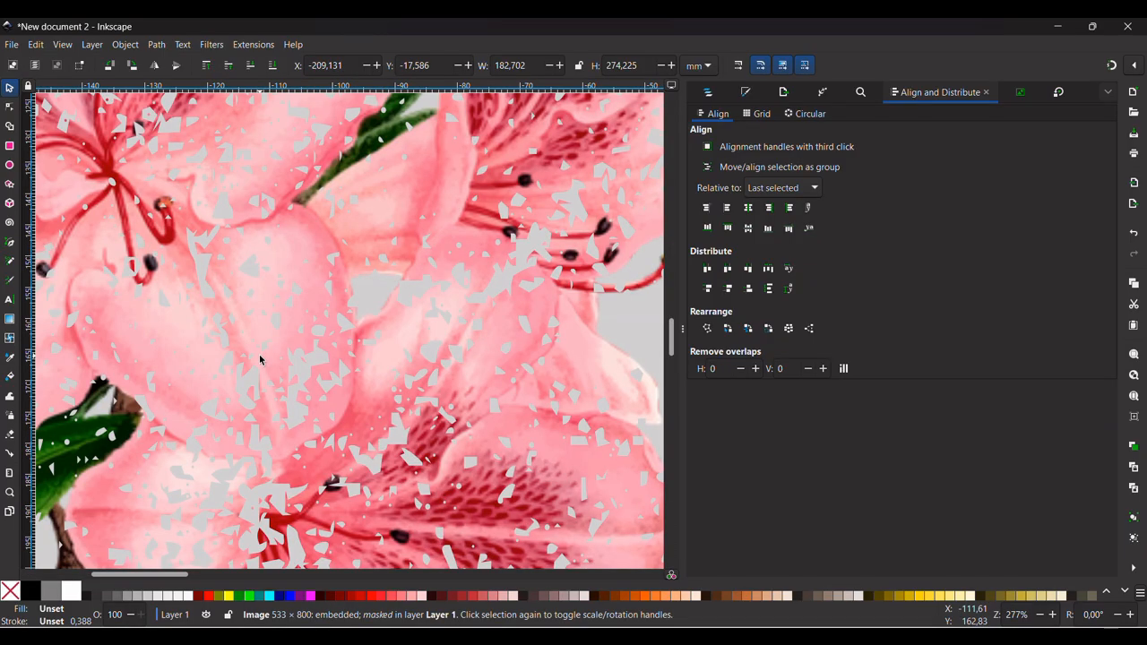
scroll(259, 359, "down", 3)
scroll(260, 360, "down", 4)
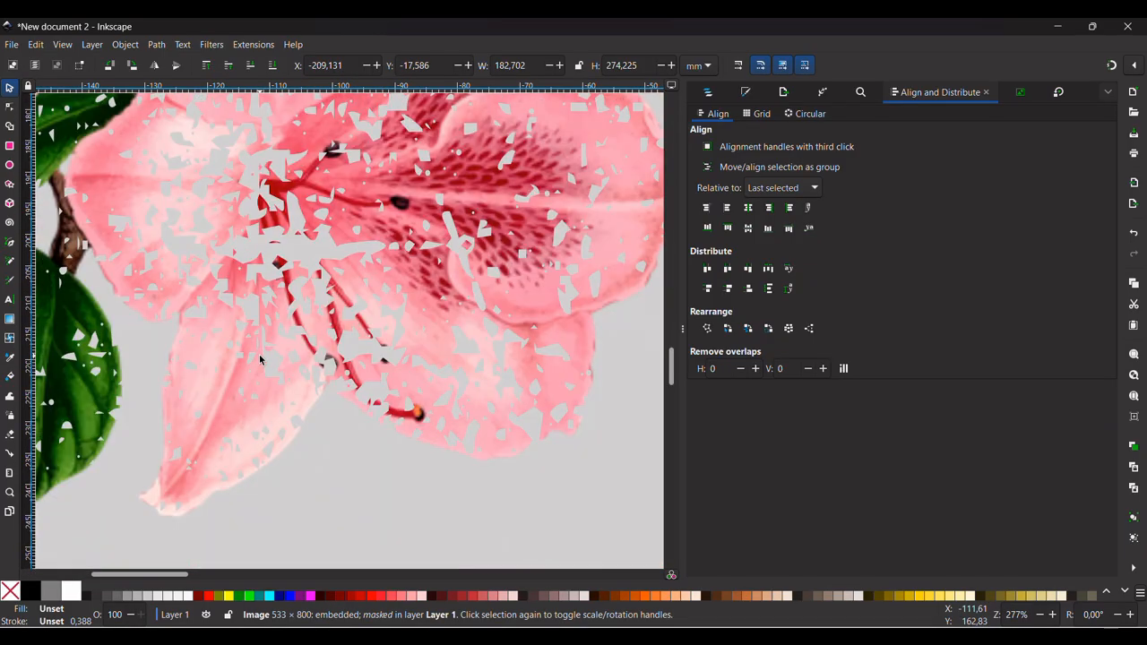